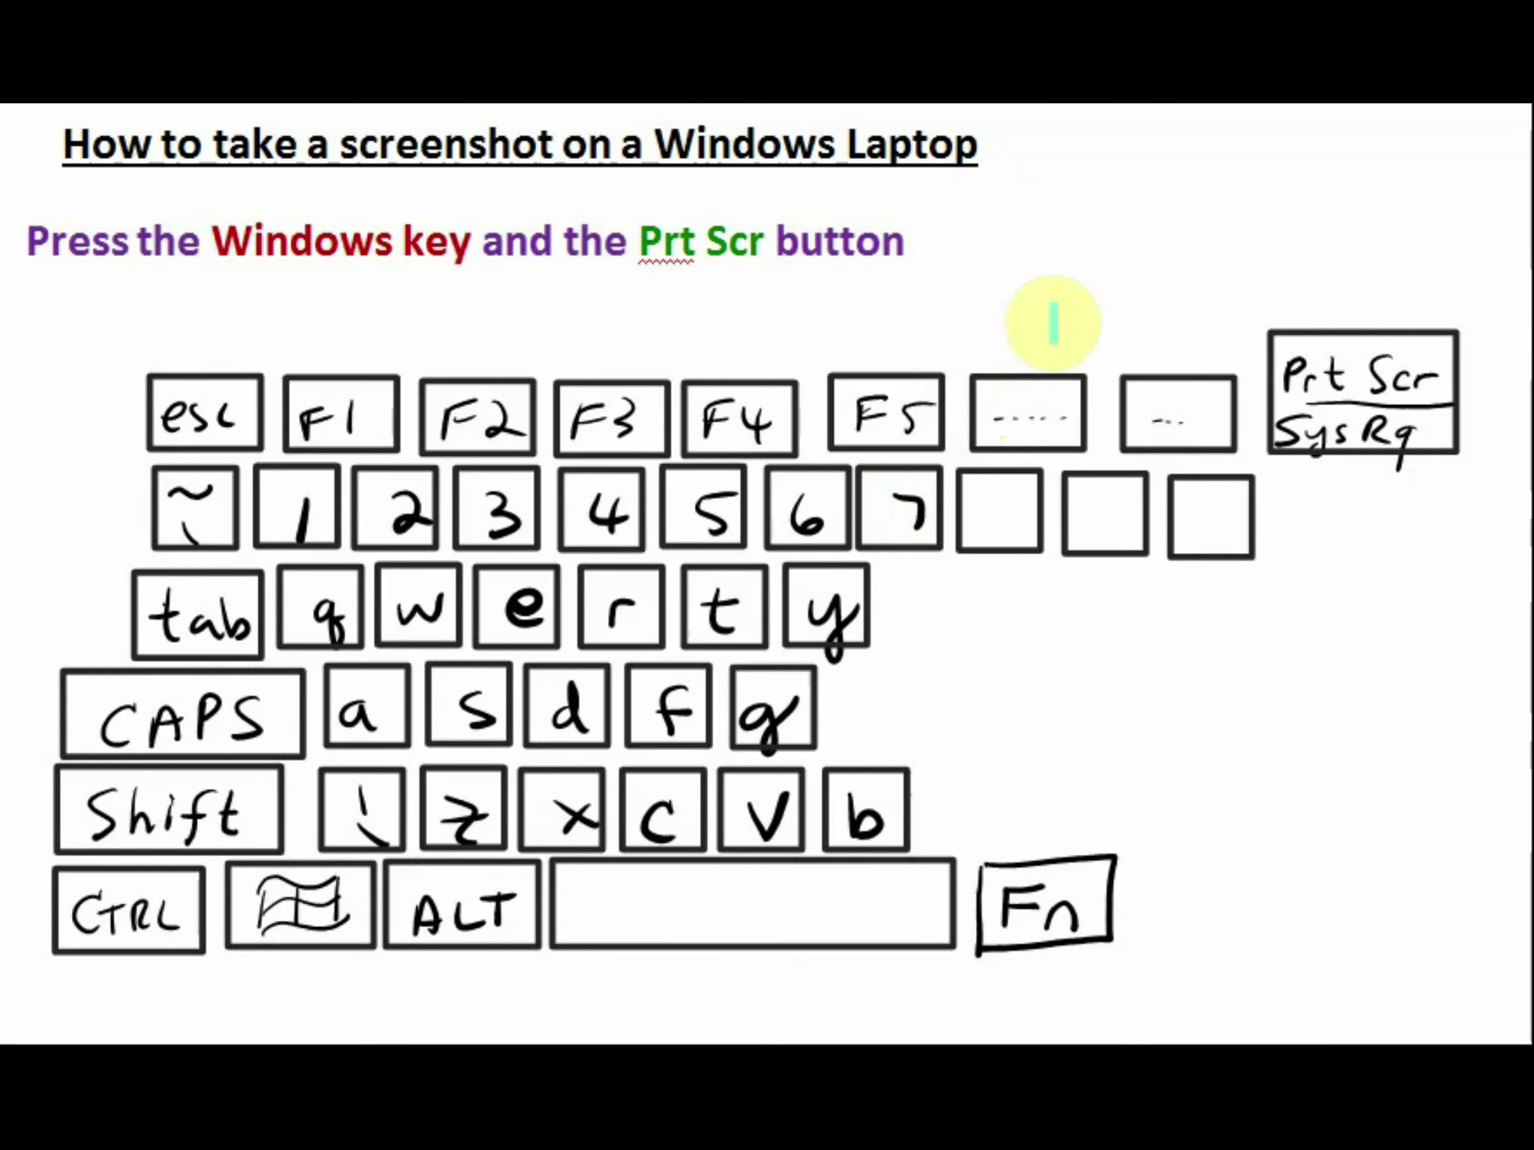
Highlight the Windows and Prt Scr keys in cyan, then undo both marks
key("ctrl")
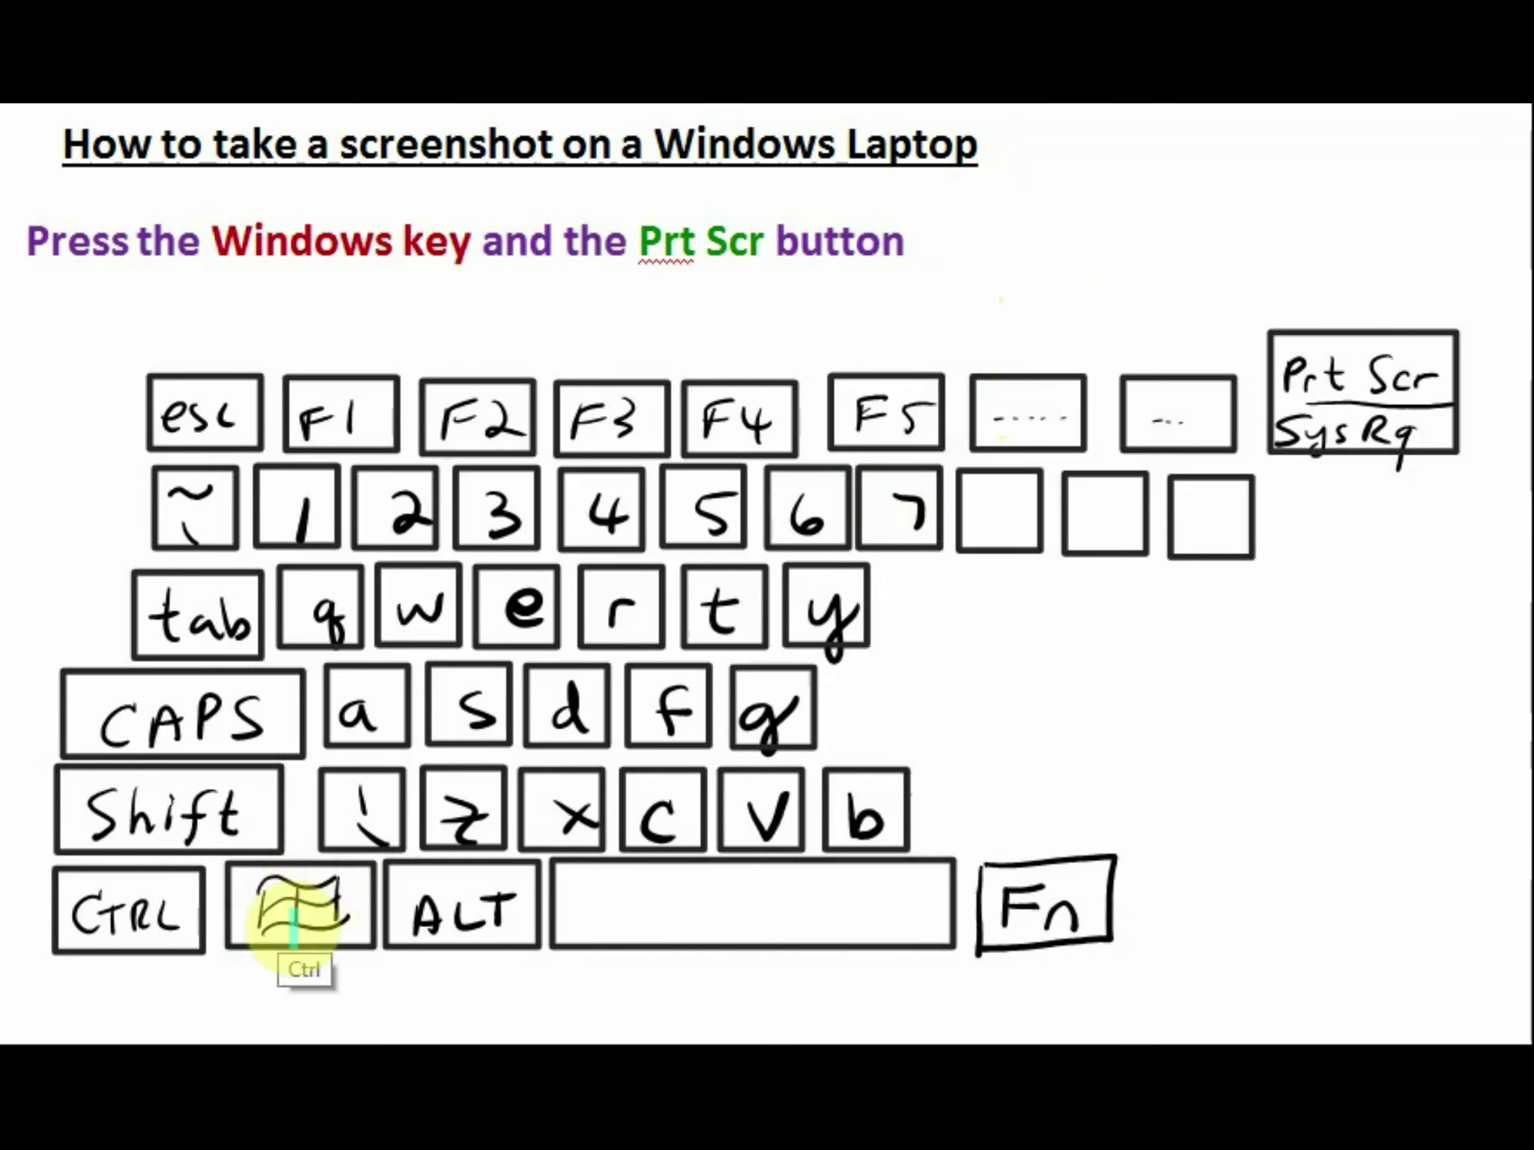
left_click_drag(291, 927, 285, 908)
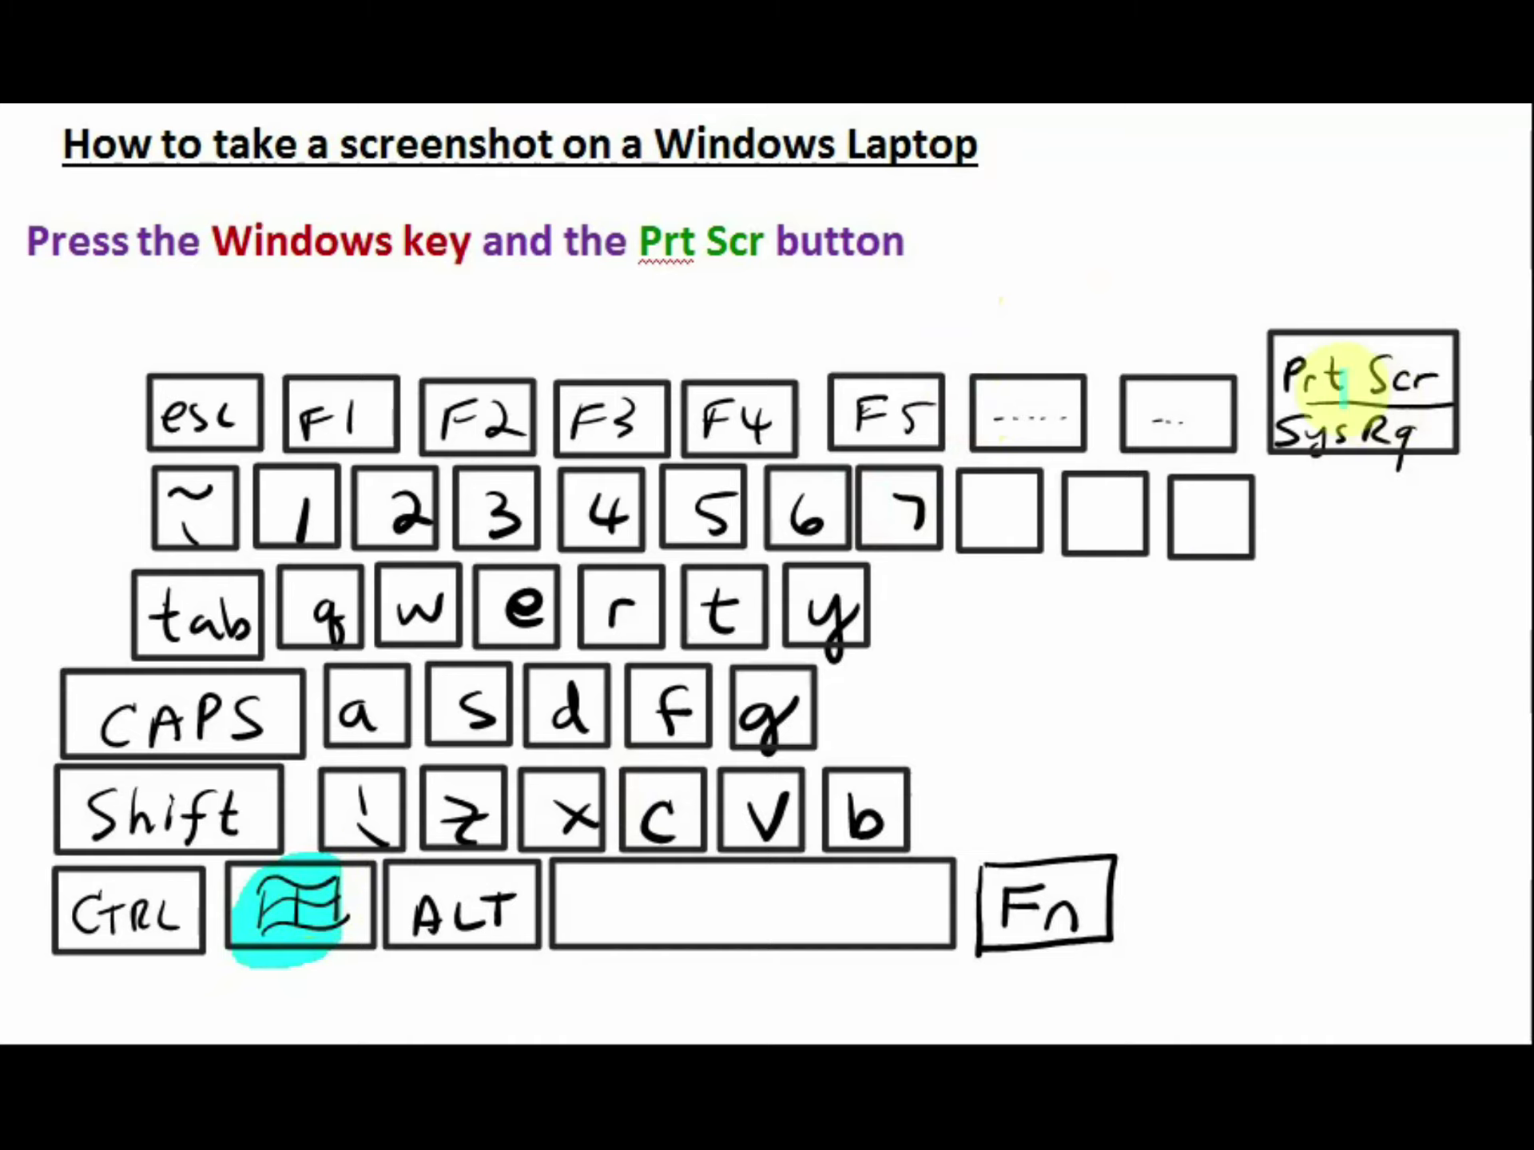
left_click_drag(1341, 380, 1358, 368)
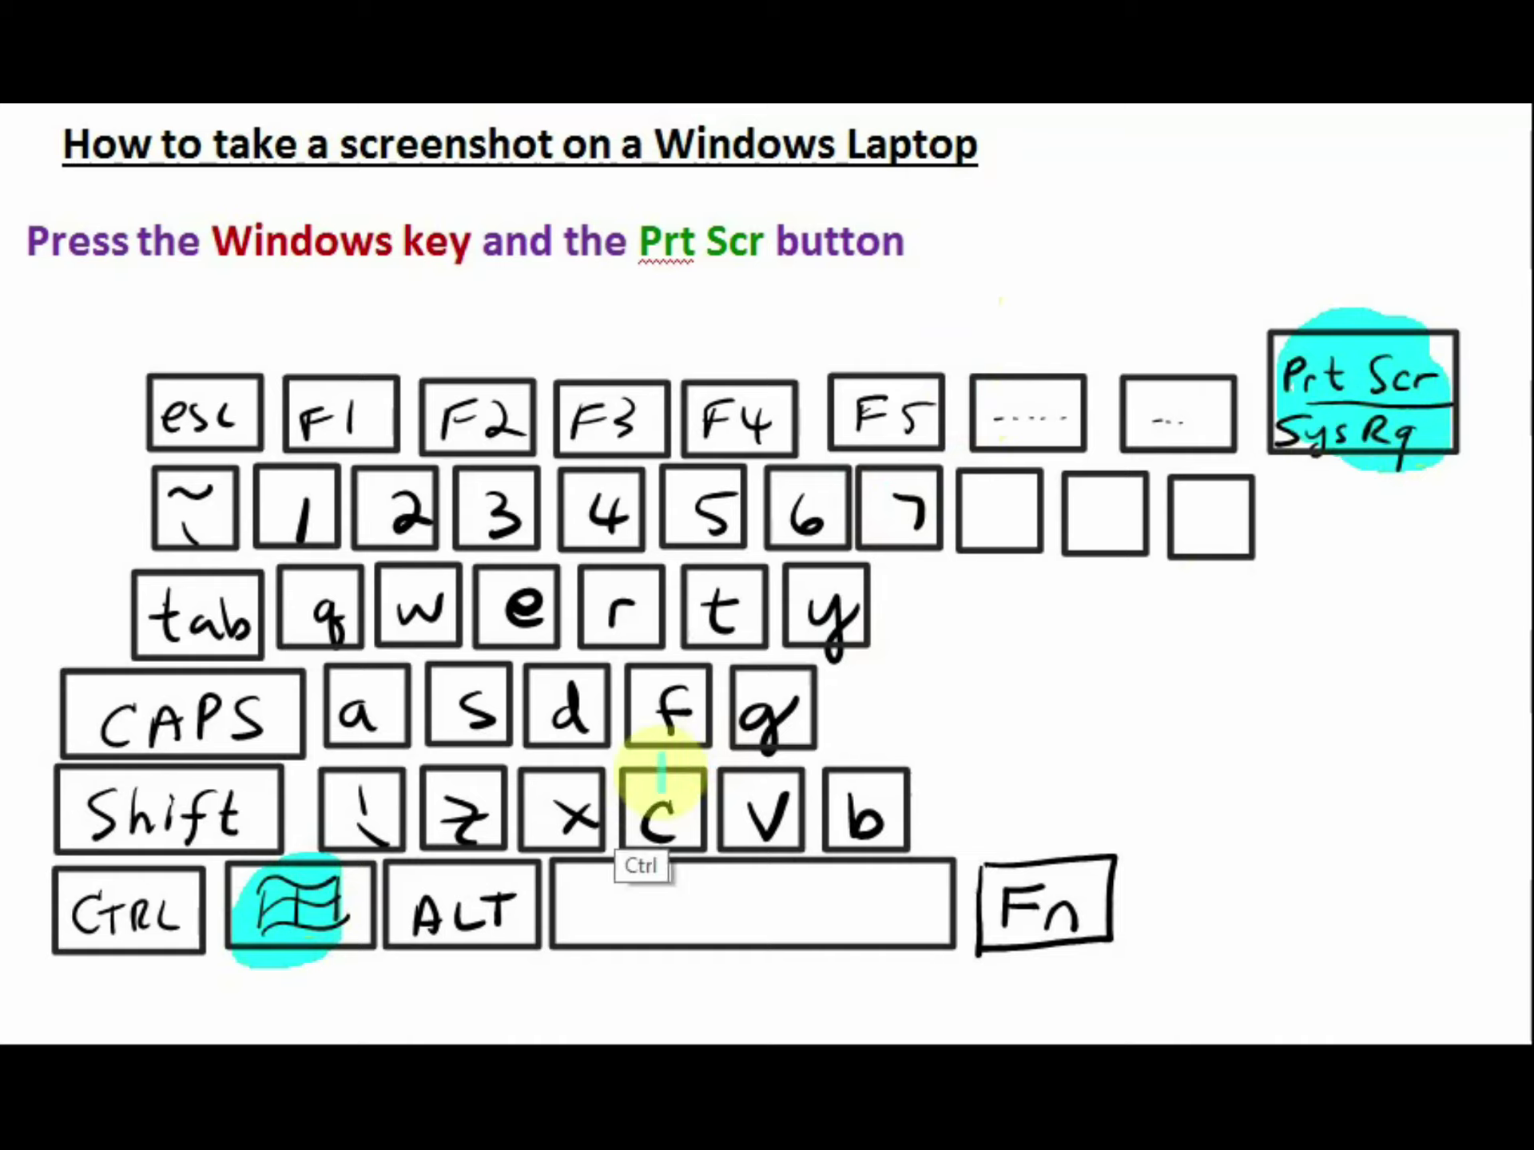
key("ctrl+z")
key("ctrl+z")
Re-highlight the Windows, Fn and Prt Scr keys, then the iPad's home and power buttons
left_click_drag(329, 889, 308, 909)
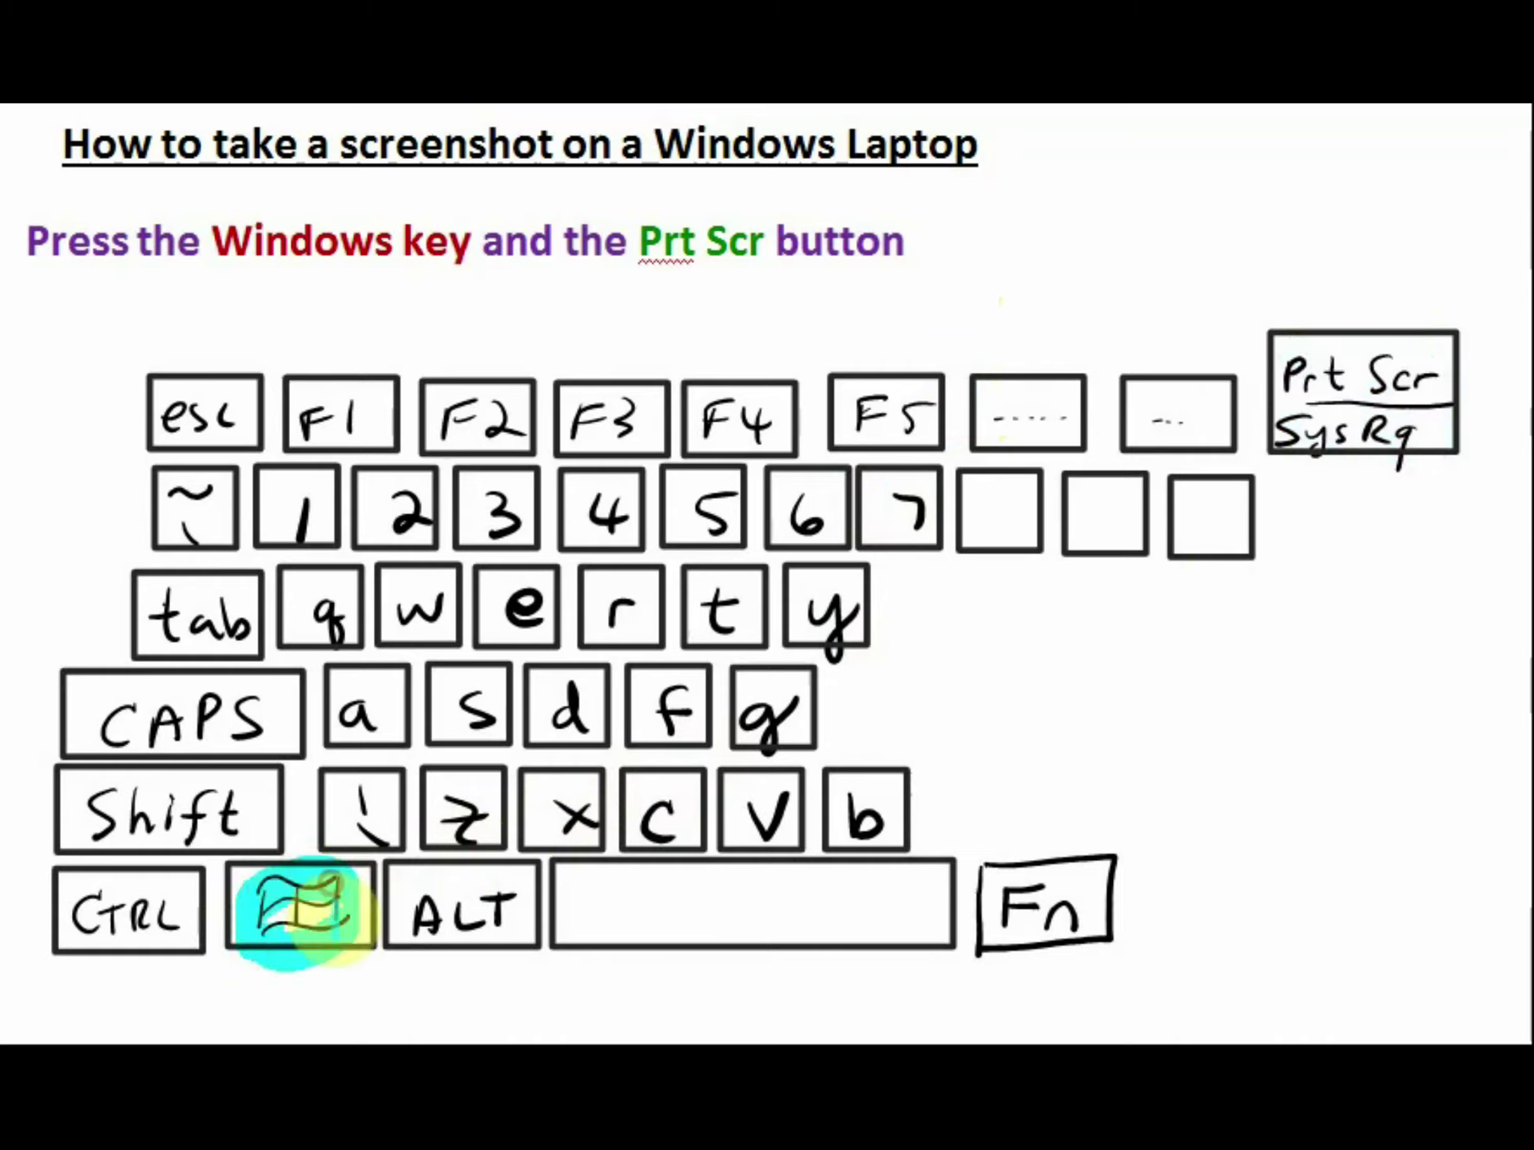
mouse_move(1052, 867)
left_mouse_down()
mouse_move(1062, 887)
mouse_move(993, 932)
mouse_move(1089, 855)
left_mouse_up()
mouse_move(1406, 435)
left_mouse_down()
mouse_move(1403, 454)
mouse_move(1335, 404)
mouse_move(1352, 343)
mouse_move(1310, 384)
left_mouse_up()
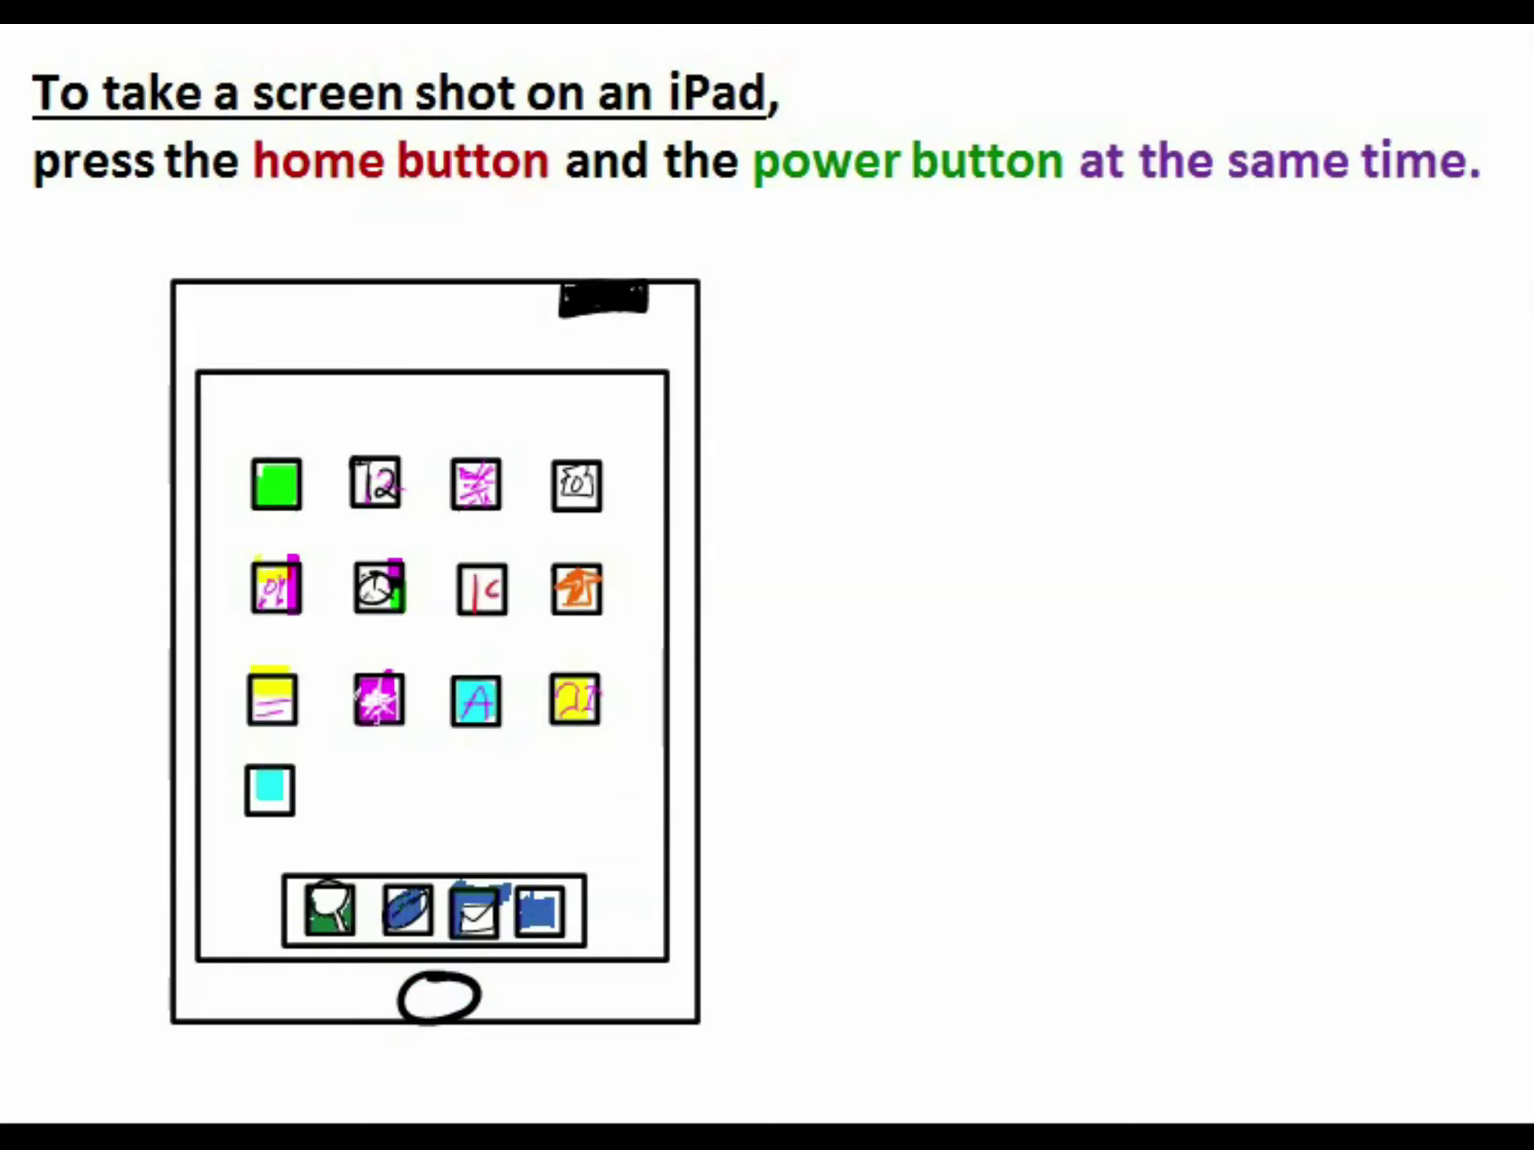
left_click_drag(443, 982, 435, 1031)
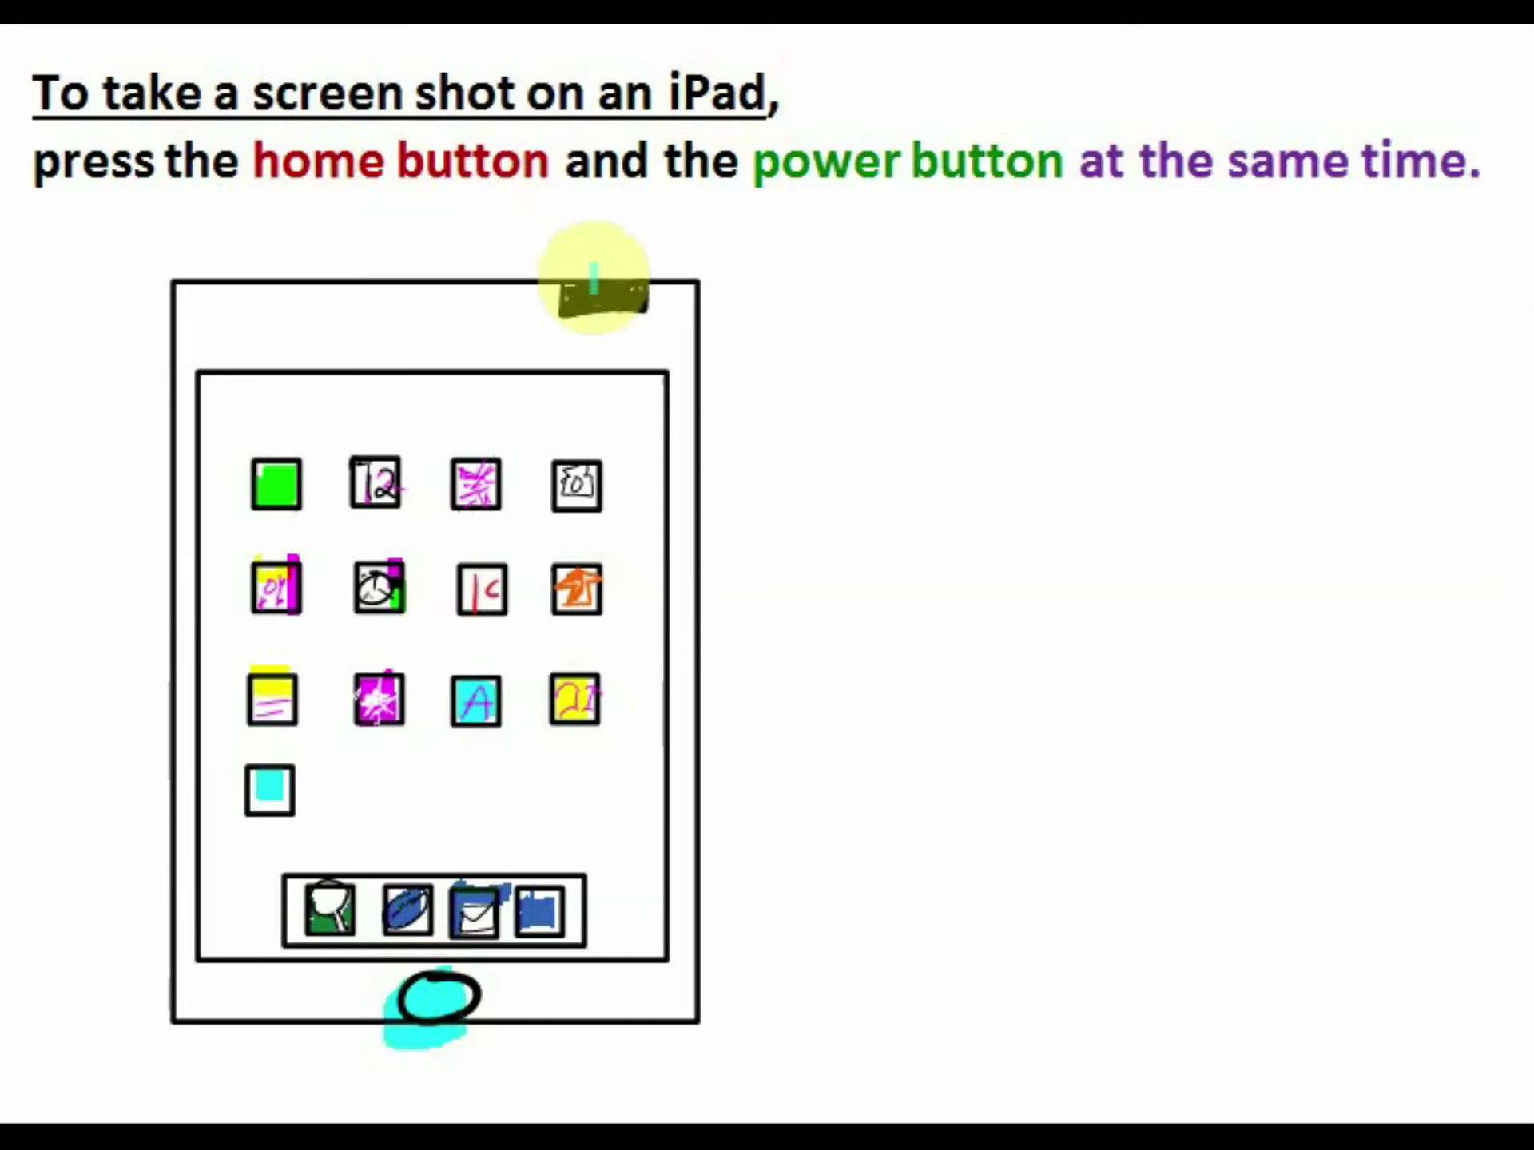
mouse_move(599, 284)
left_mouse_down()
mouse_move(650, 256)
mouse_move(643, 324)
left_mouse_up()
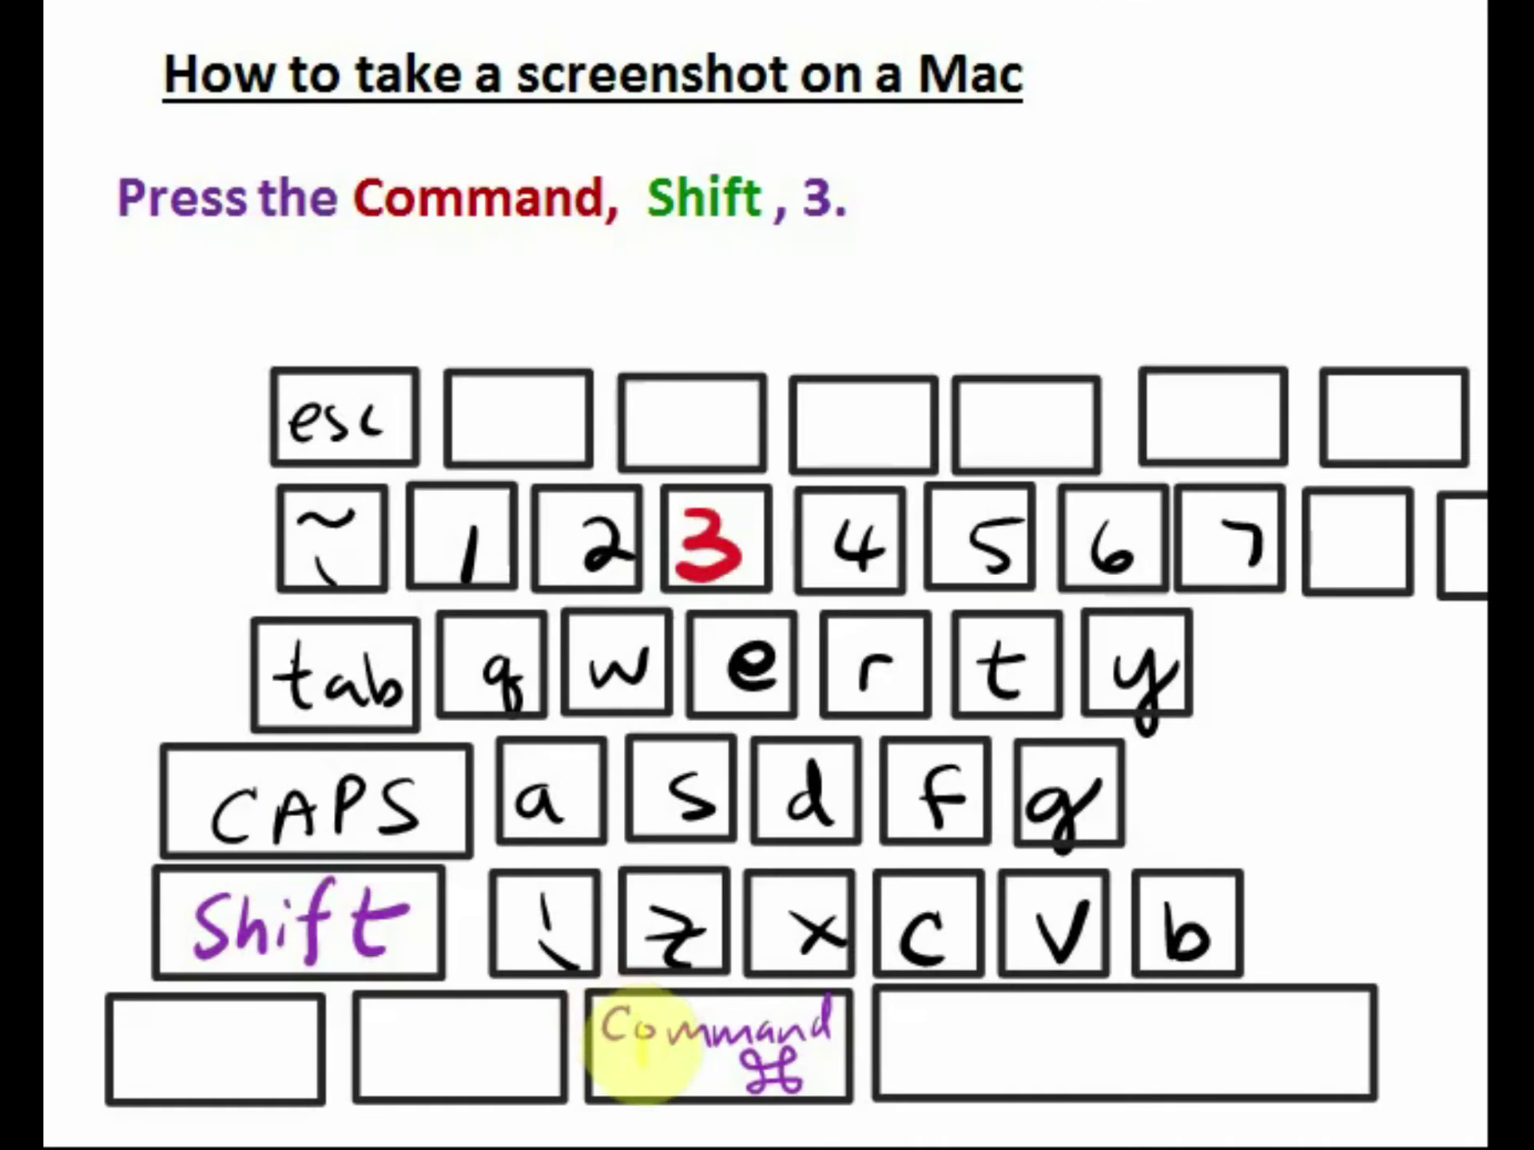
On the Mac screenshot slide, highlight the Command, Shift and 3 keys
left_click(771, 1026)
mouse_move(687, 1010)
left_mouse_down()
mouse_move(790, 1070)
mouse_move(767, 1030)
left_mouse_up()
mouse_move(232, 875)
left_mouse_down()
mouse_move(367, 919)
mouse_move(200, 958)
left_mouse_up()
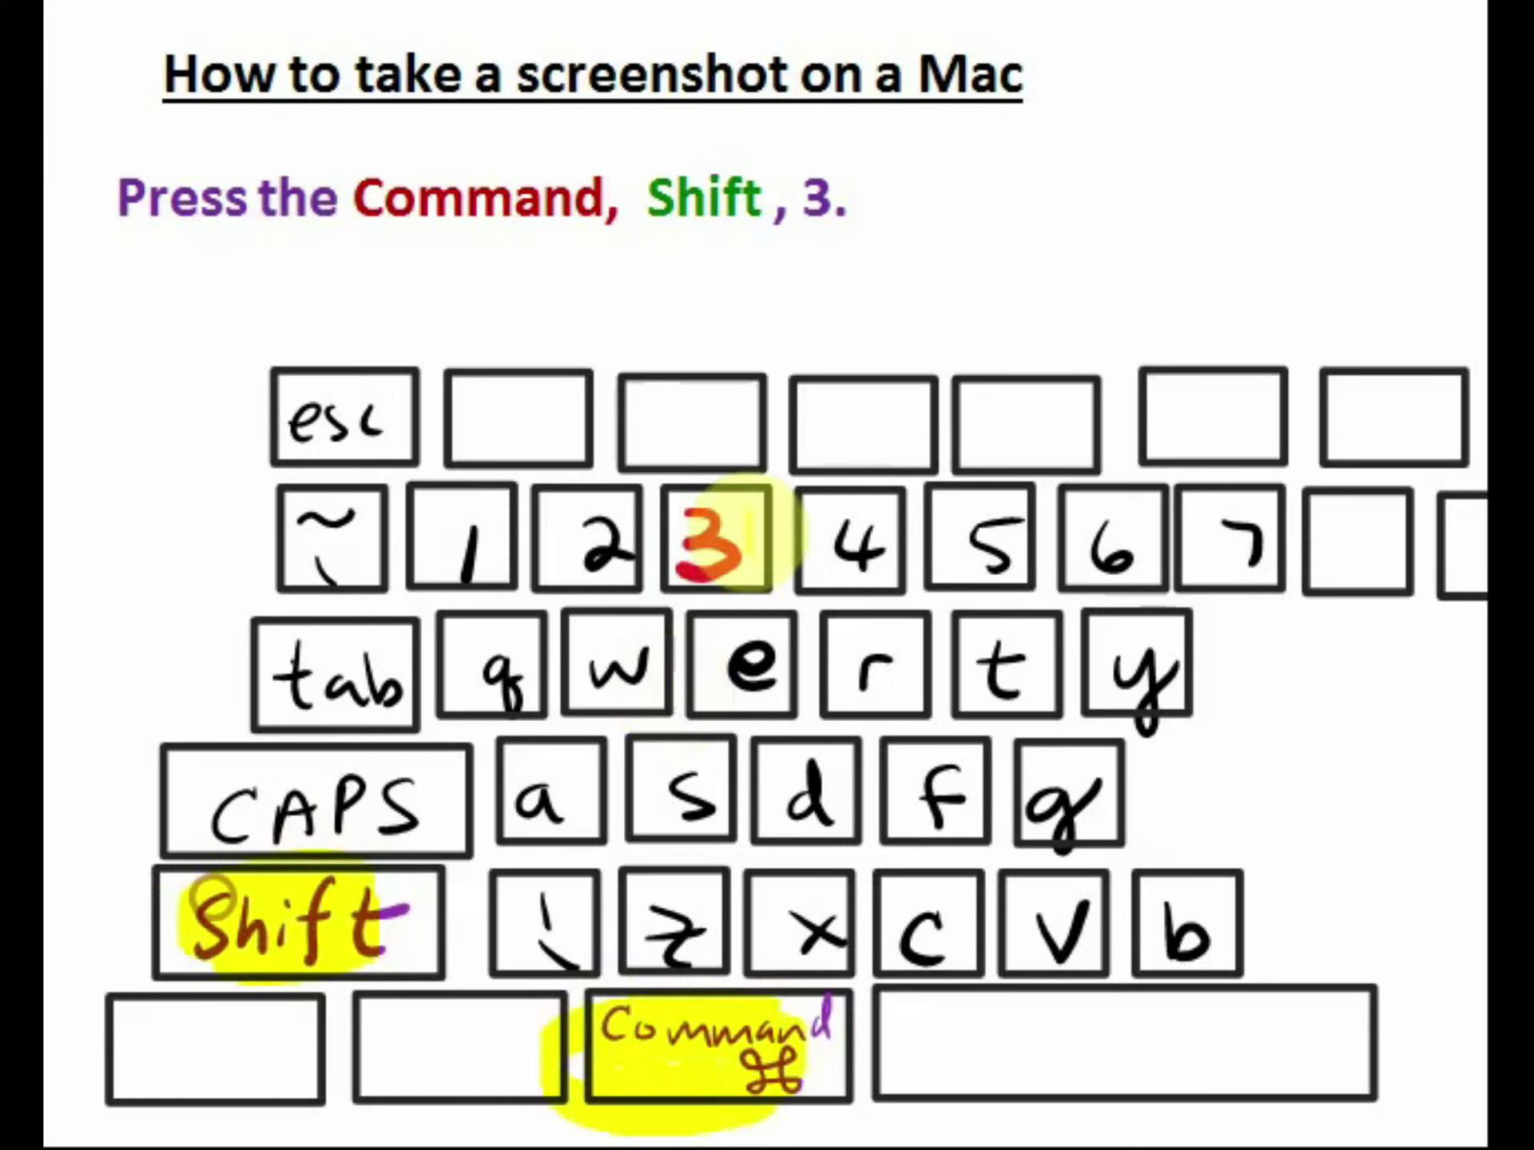
left_click_drag(702, 496, 702, 541)
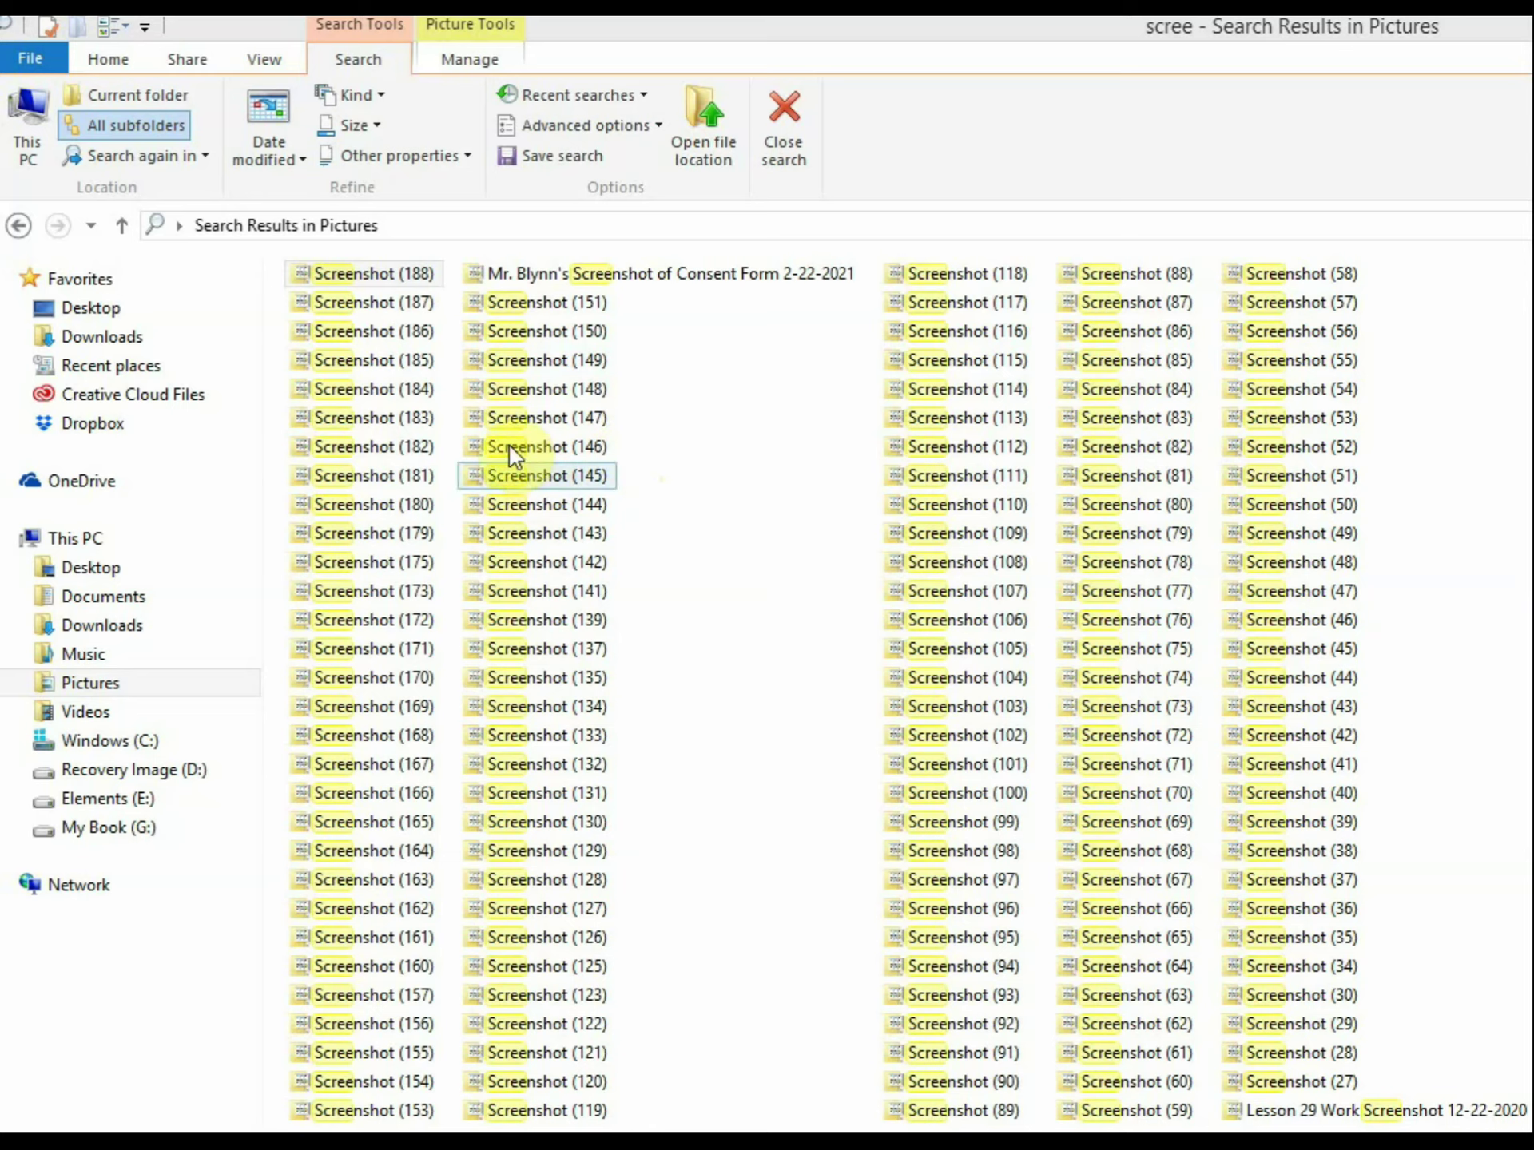
Open Screenshot (188) in Photo Viewer and reopen it in the Photos app
double_click(371, 273)
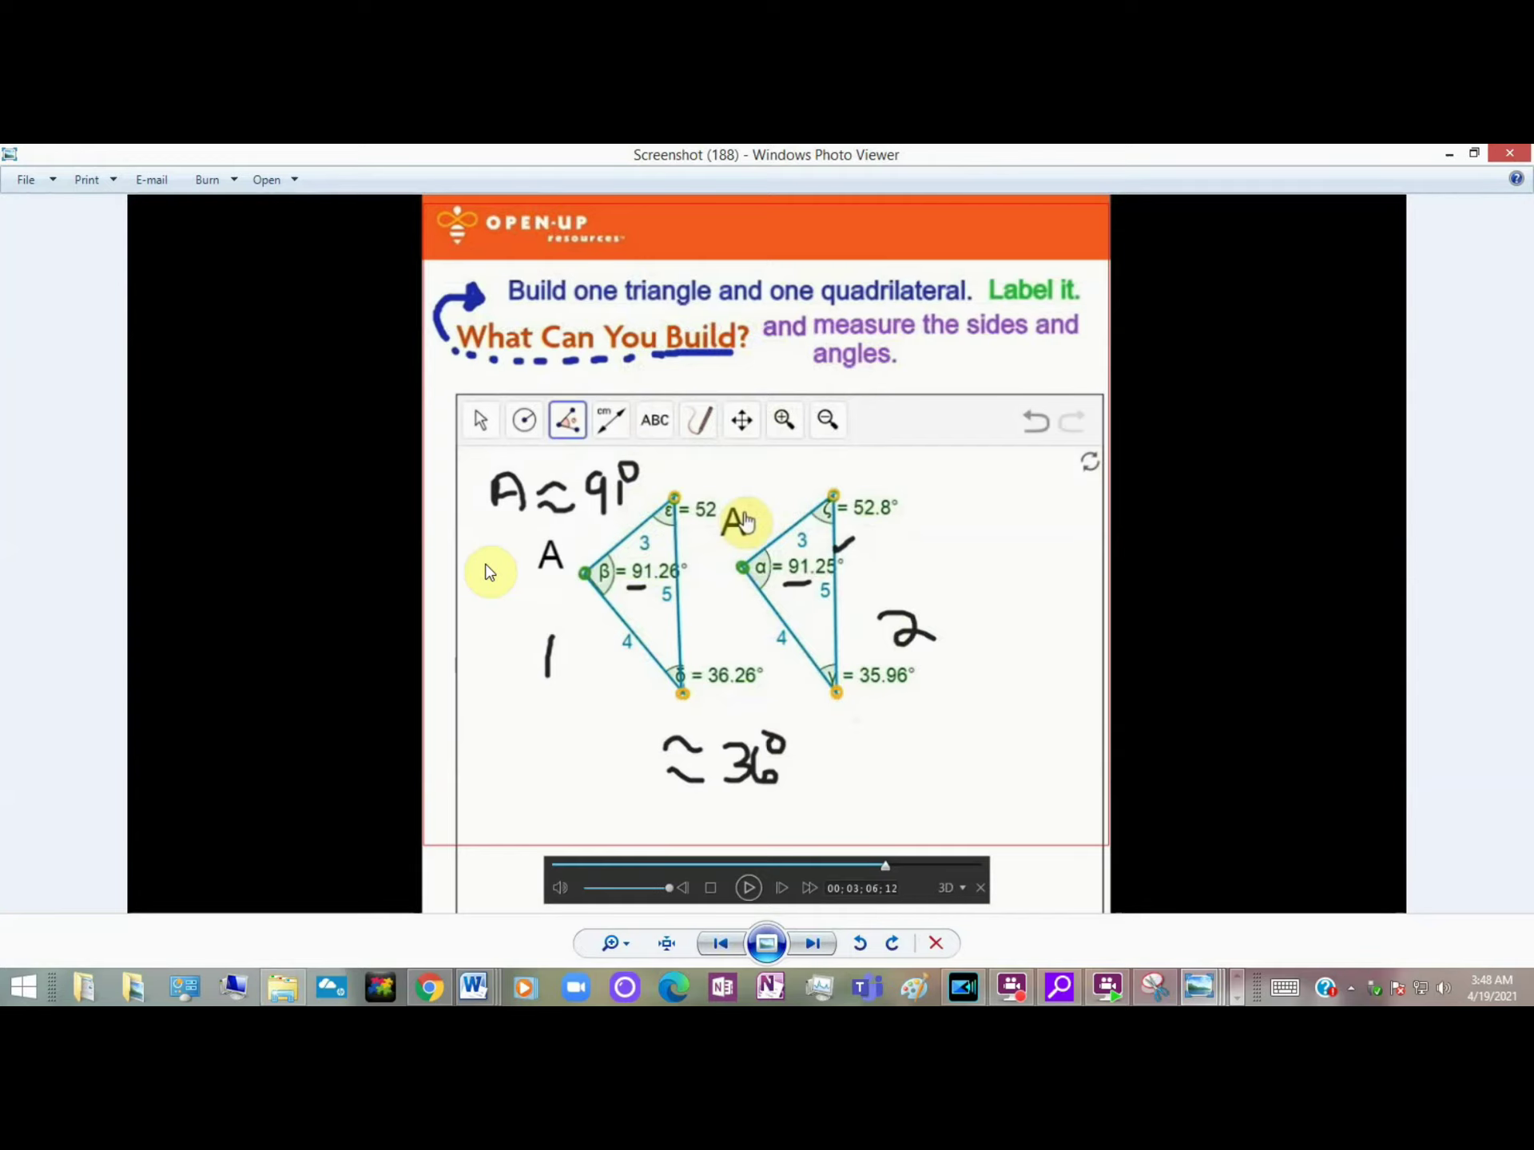
left_click(272, 182)
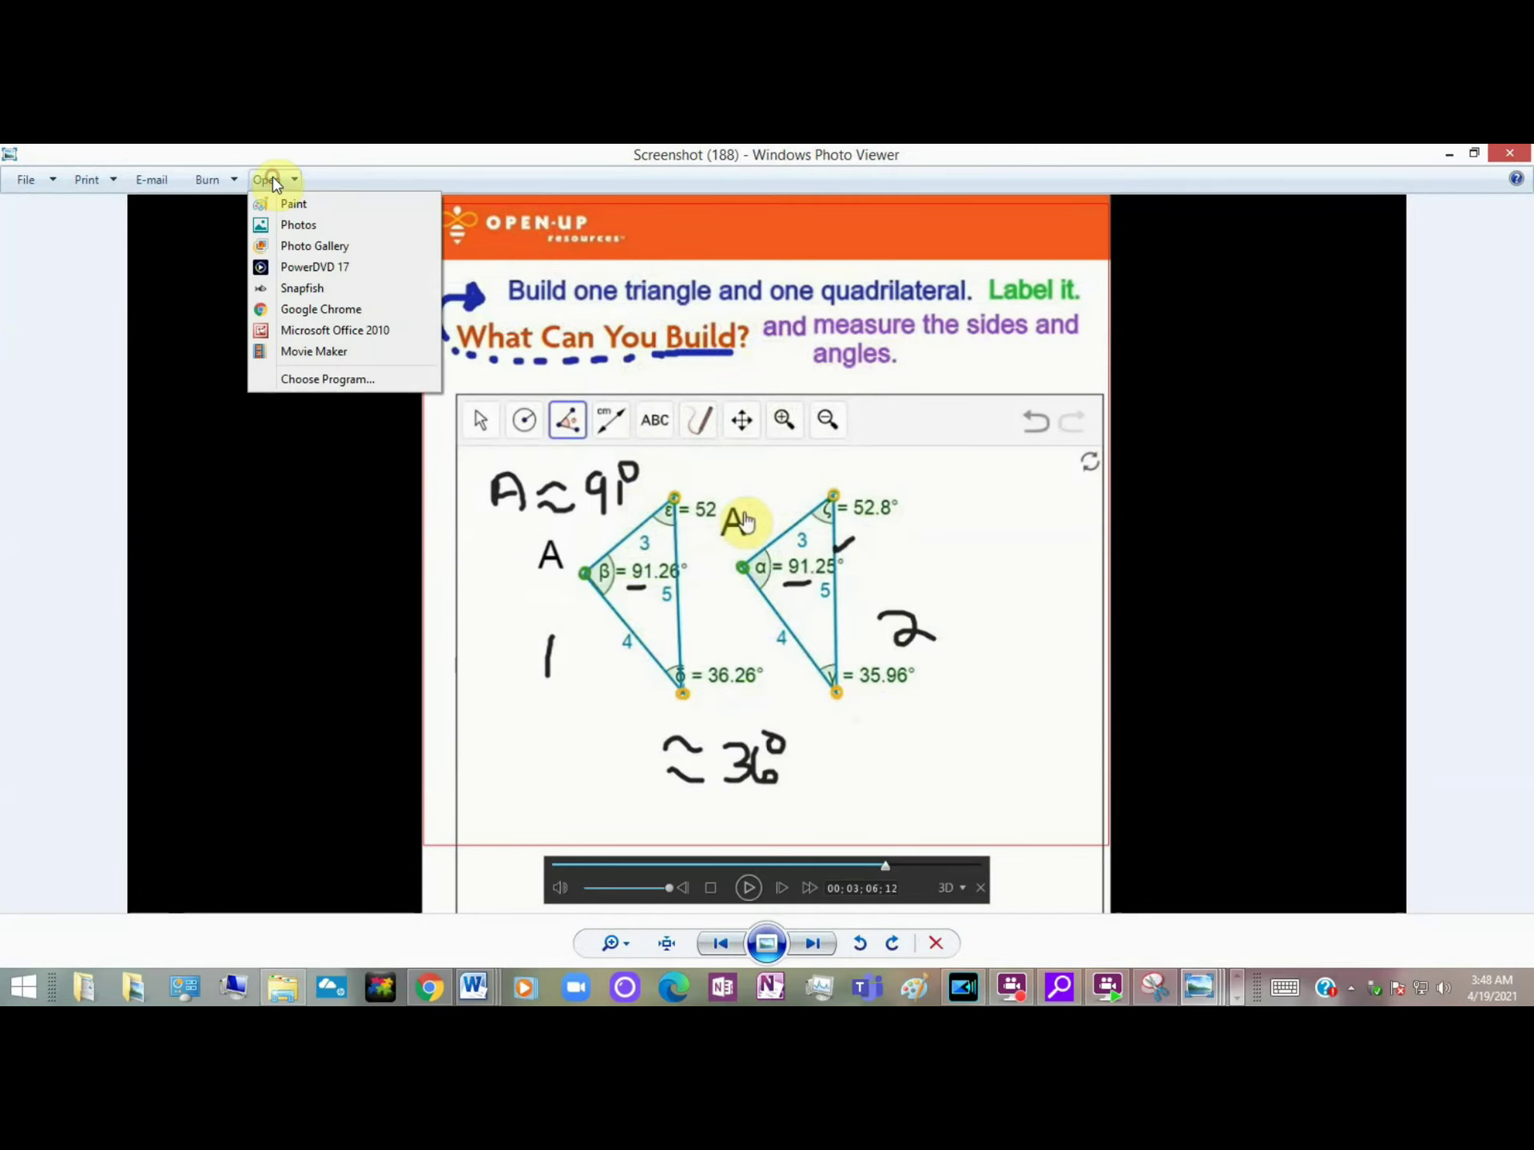
left_click(291, 227)
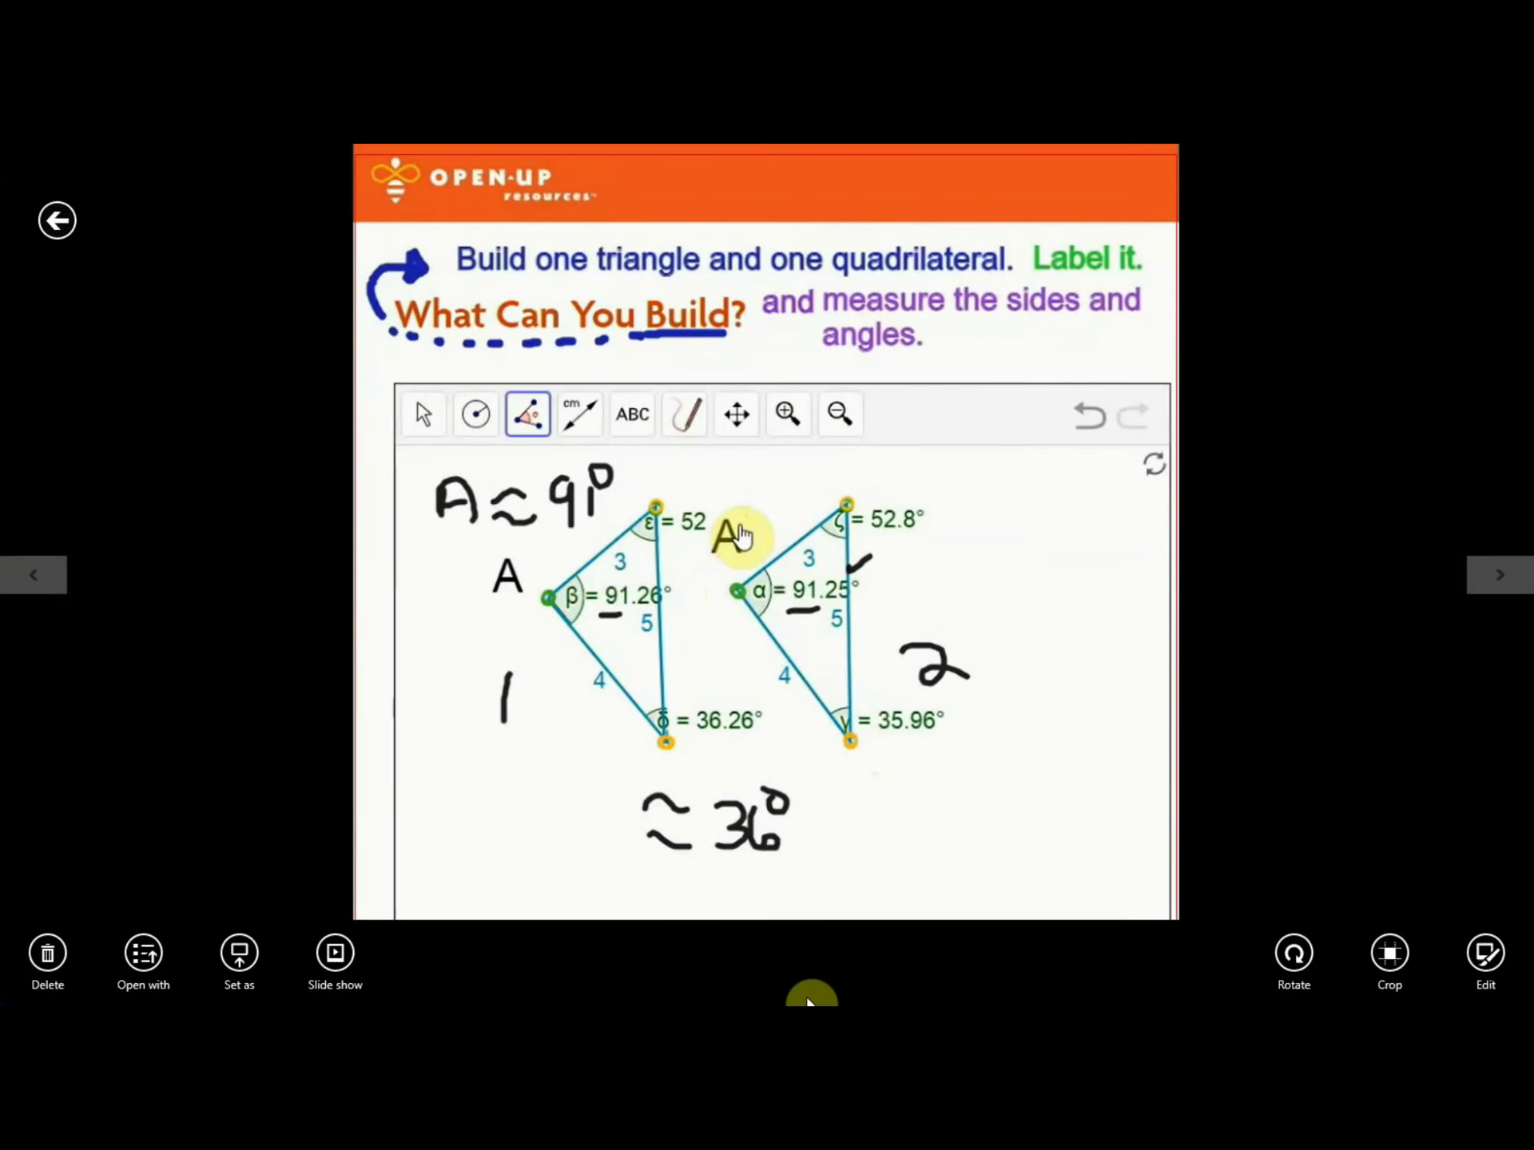
Crop Screenshot (188) to triangle 1 and its measurements, then save a copy
left_click(1388, 959)
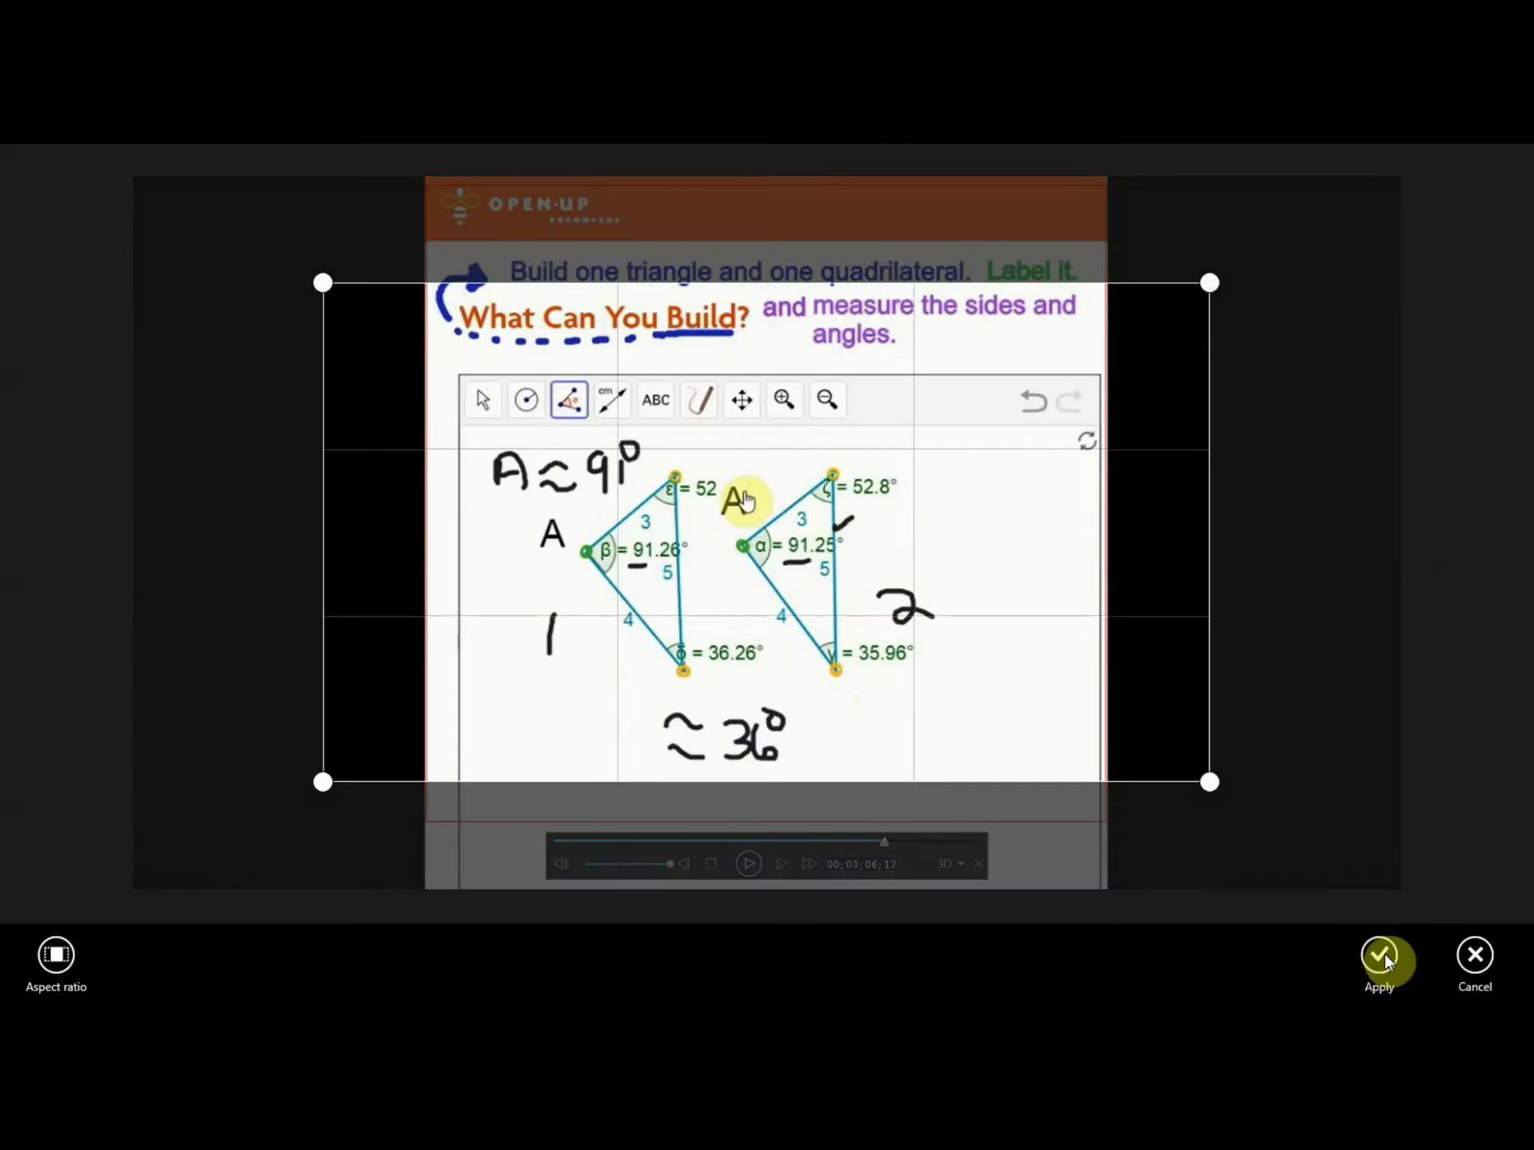
left_click_drag(322, 283, 422, 361)
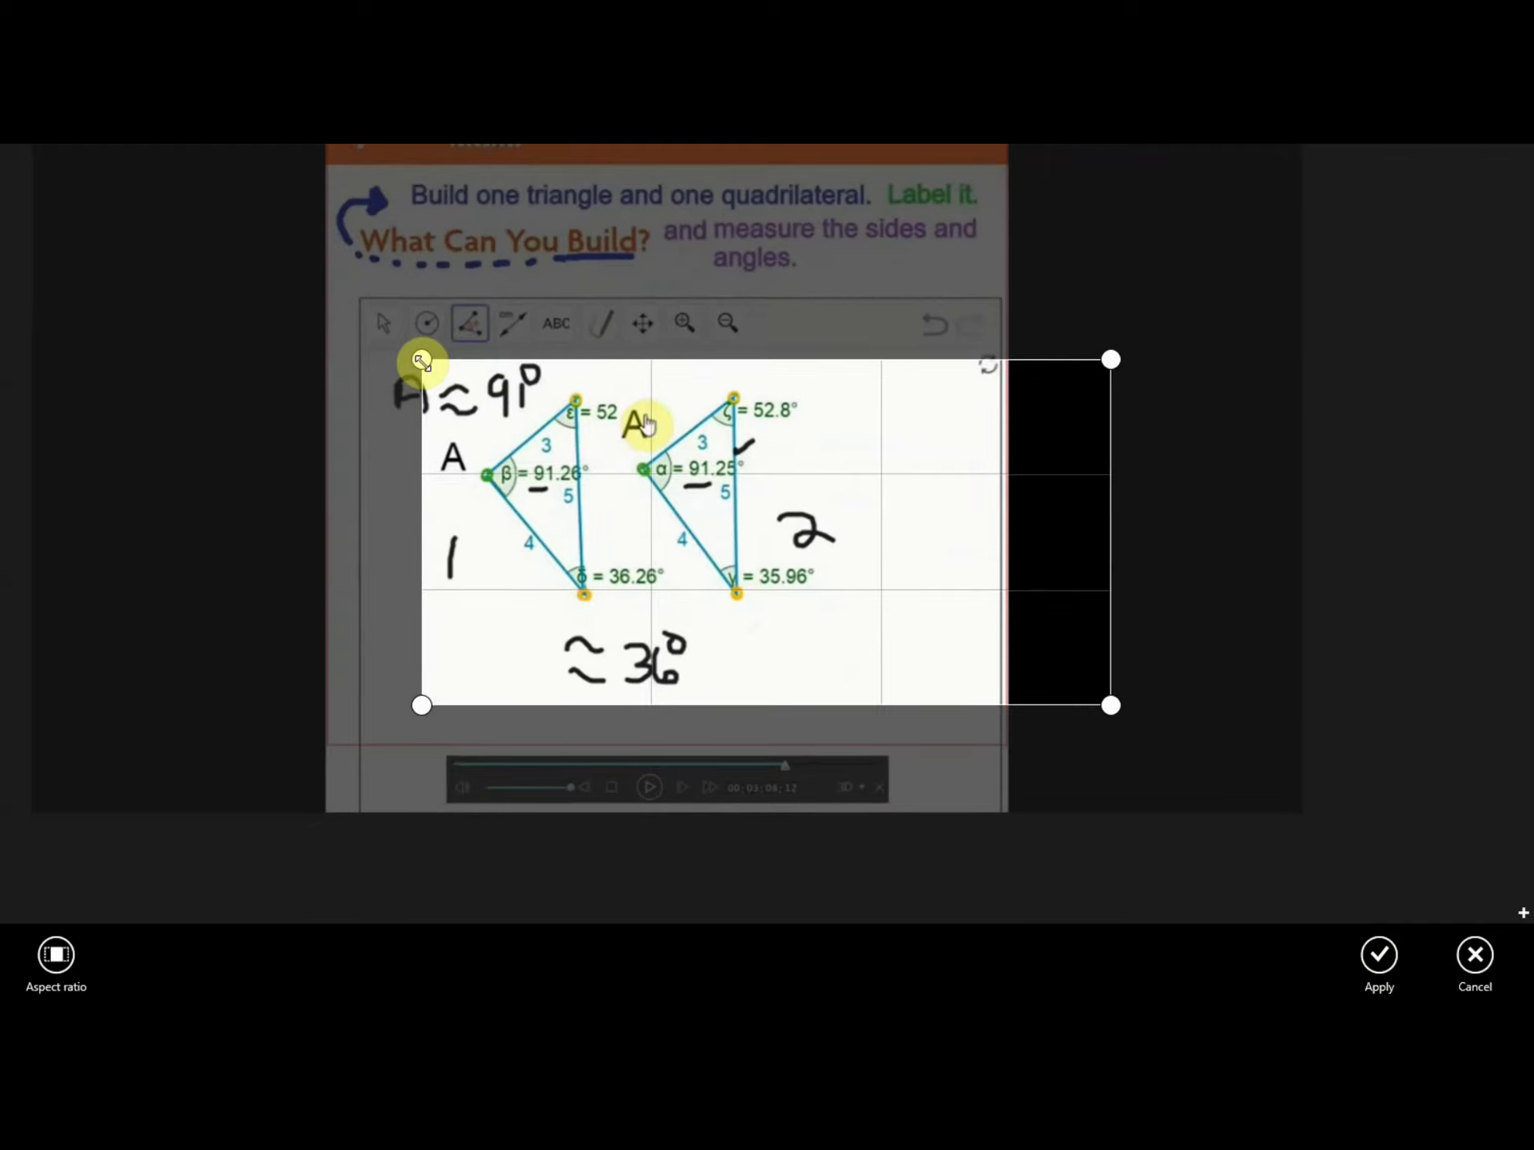
left_click_drag(1107, 705, 860, 661)
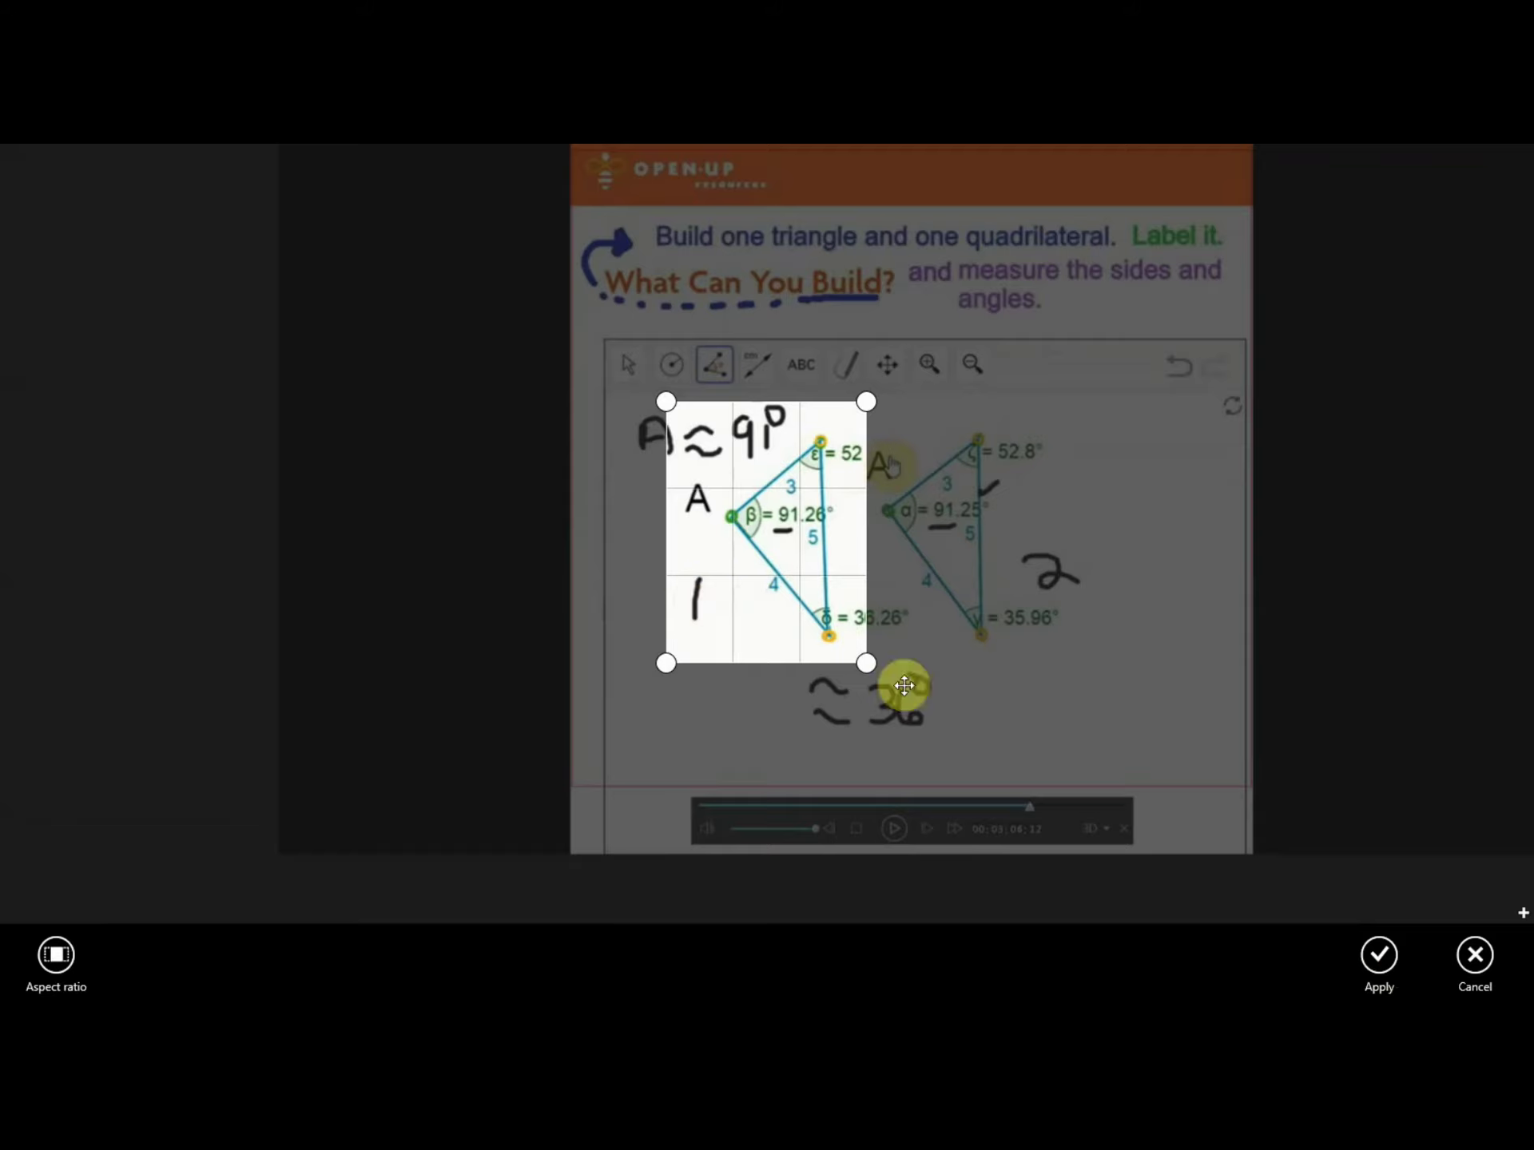
left_click(1381, 957)
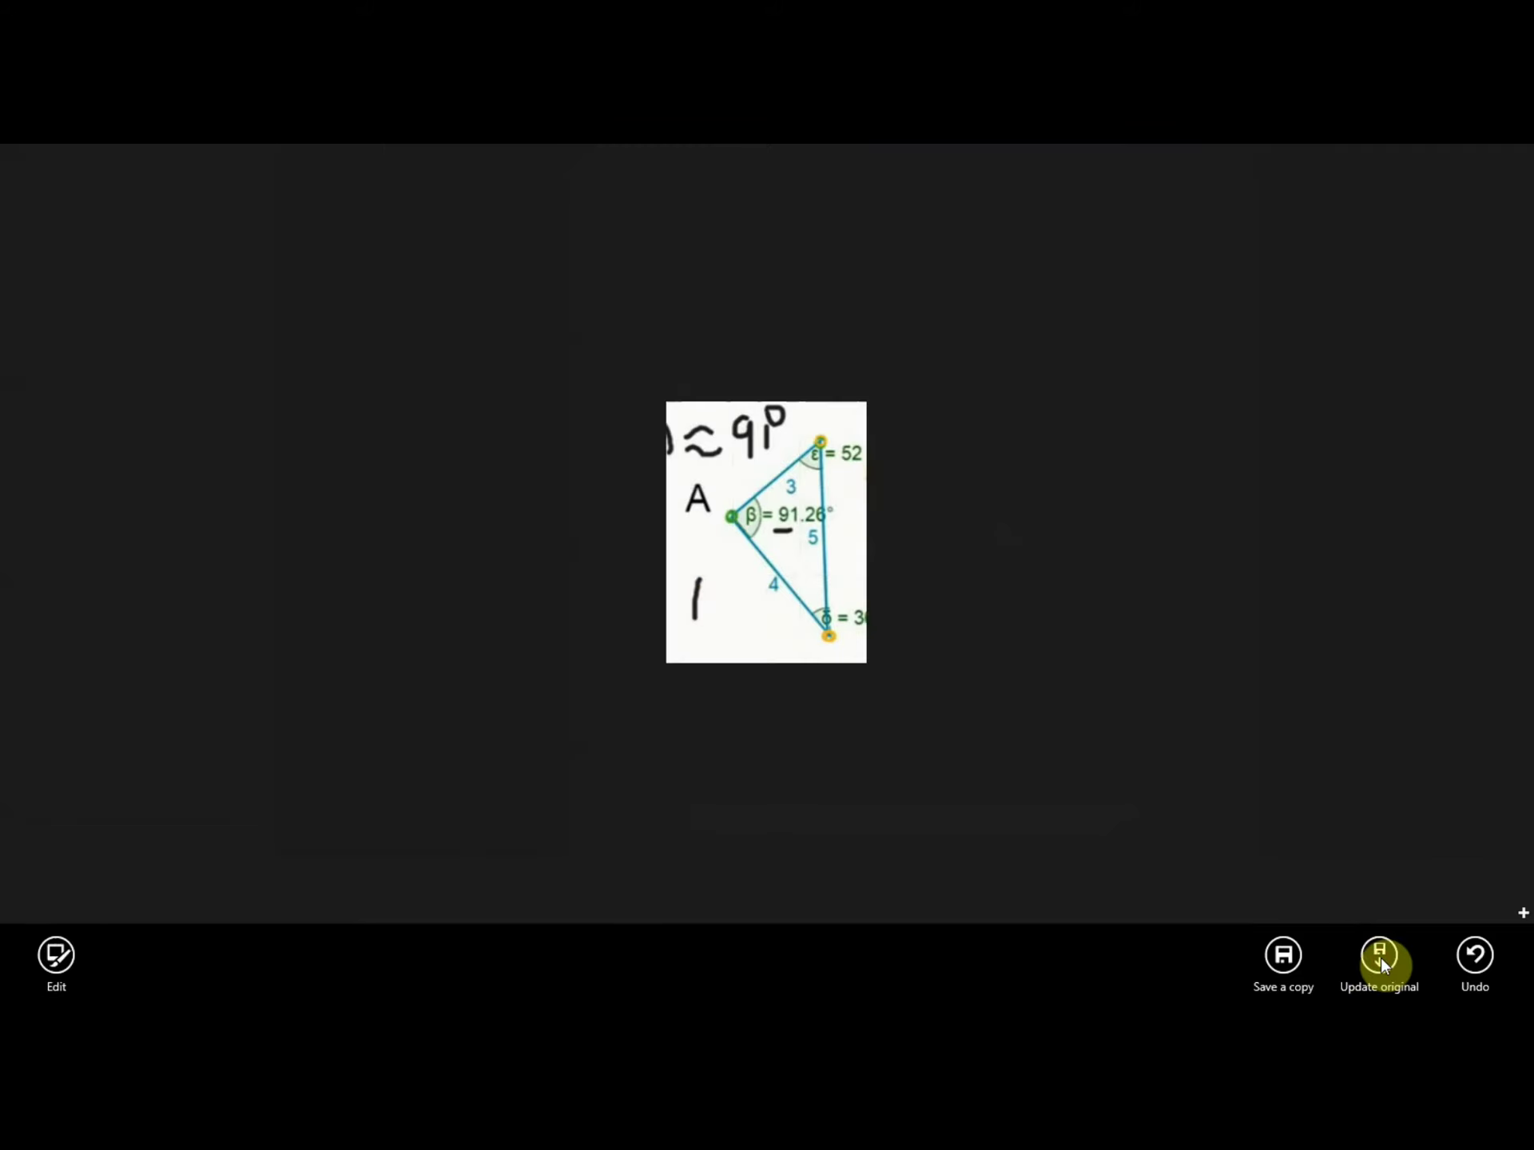
left_click(1277, 957)
Back in File Explorer, rename the cropped copy Screenshot (189) to 'Triangle 1'
key("super")
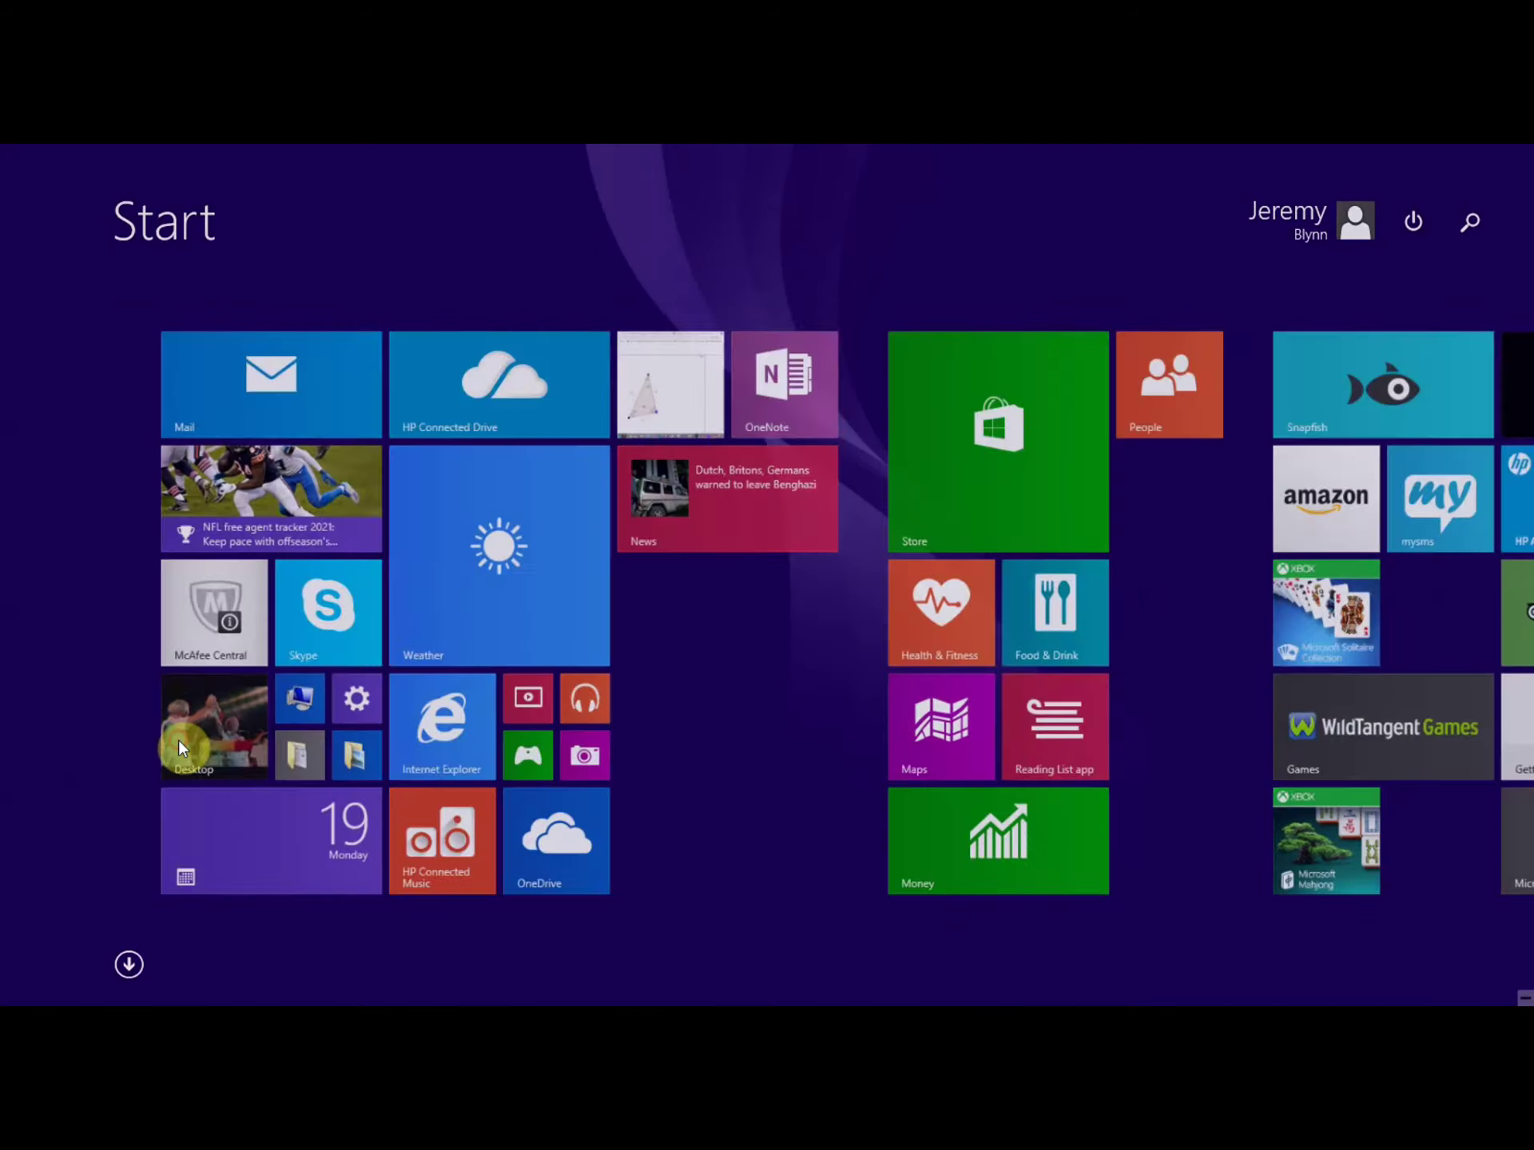
left_click(179, 740)
left_click(285, 989)
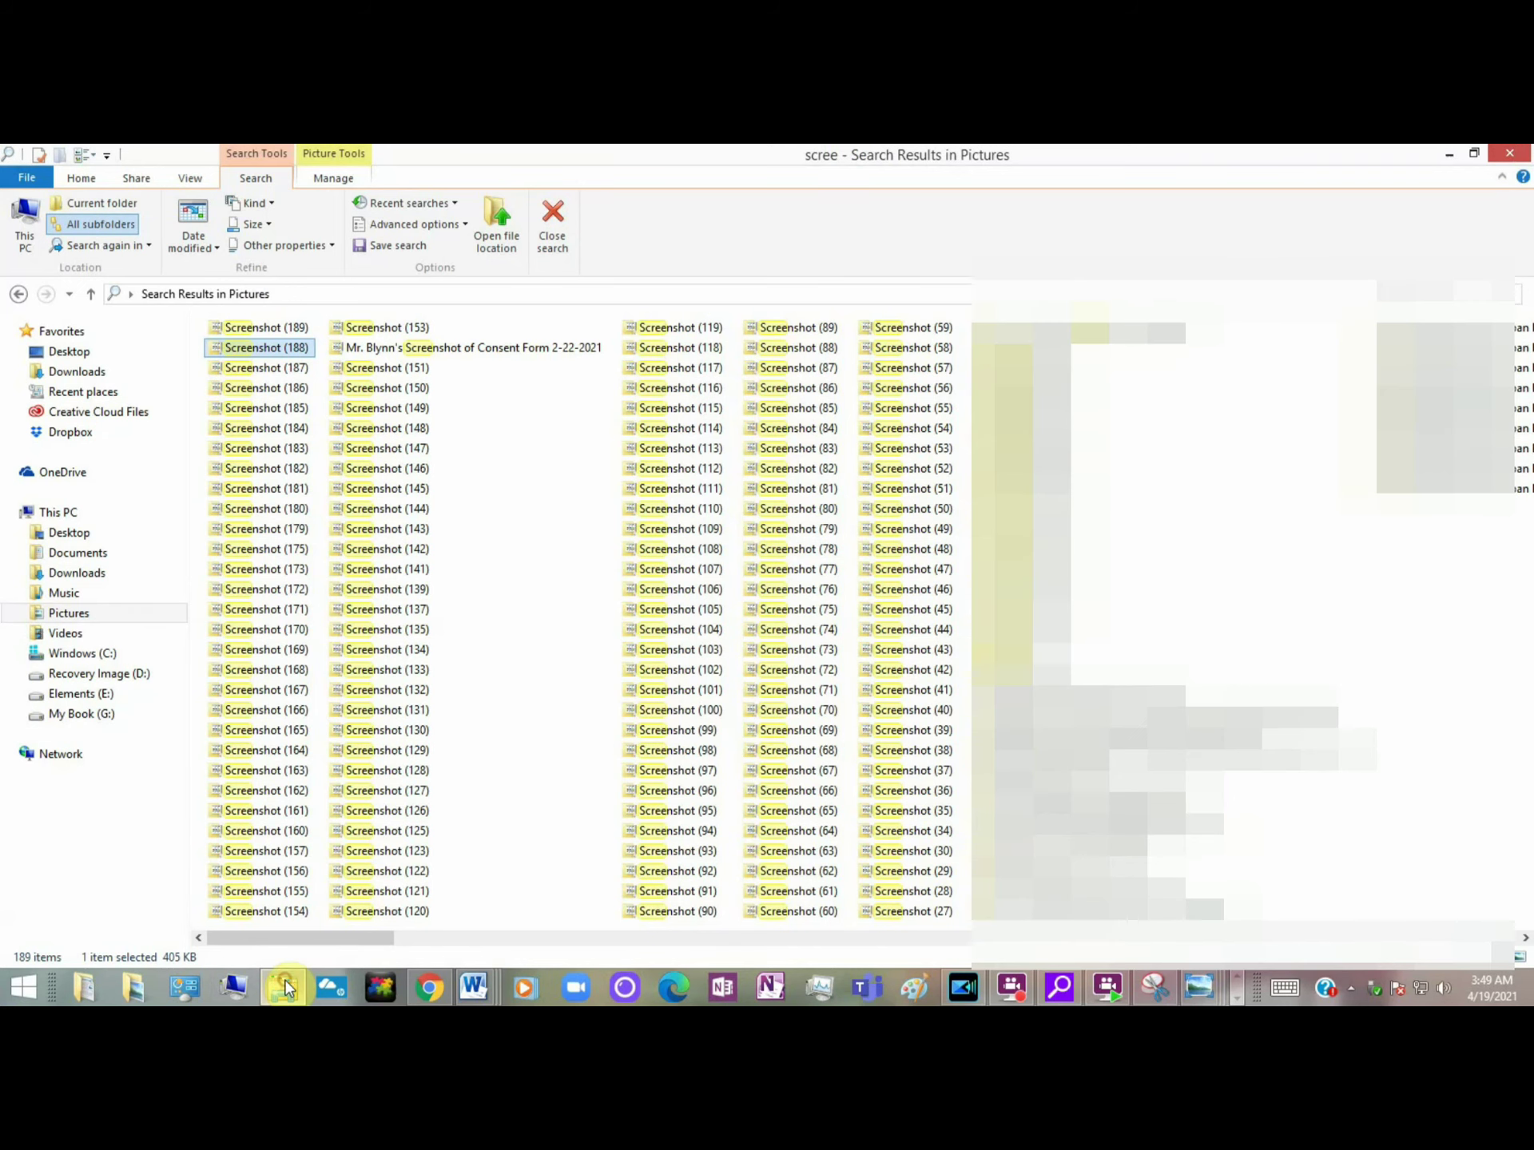
left_click(266, 328)
left_click(266, 329)
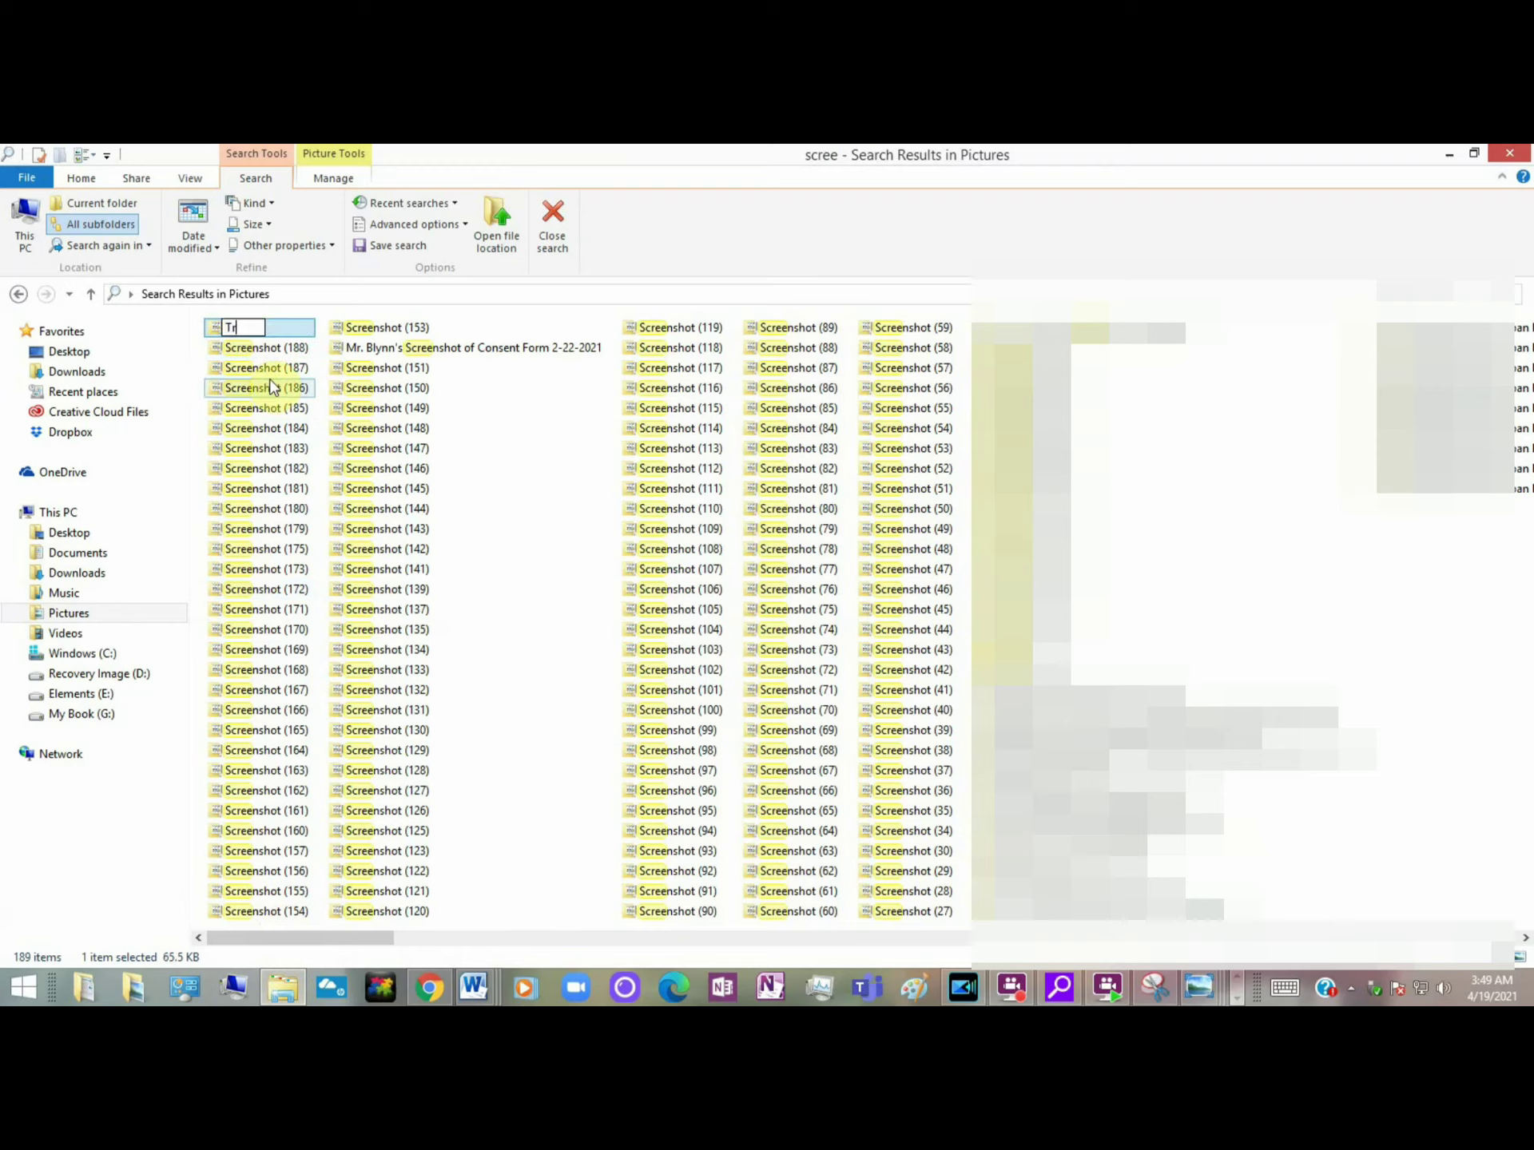
type("Triangle 1")
key("Return")
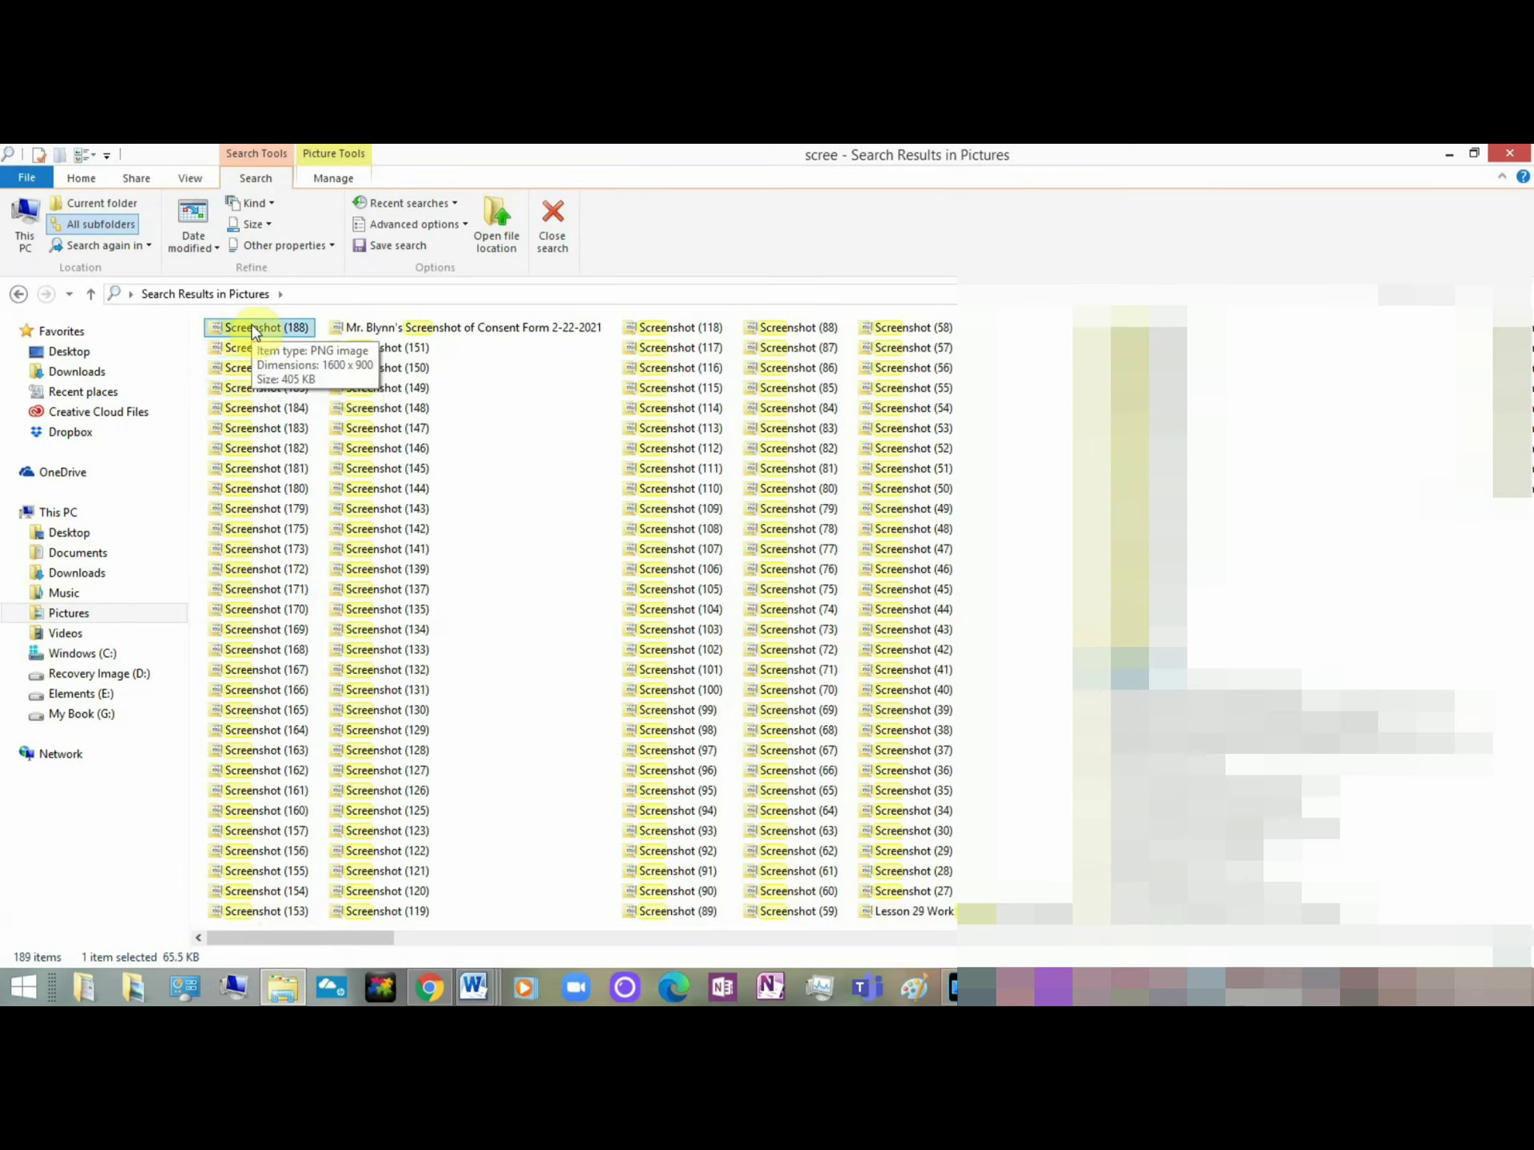
Reopen Screenshot (188) from Photo Viewer in the Photos app
double_click(254, 329)
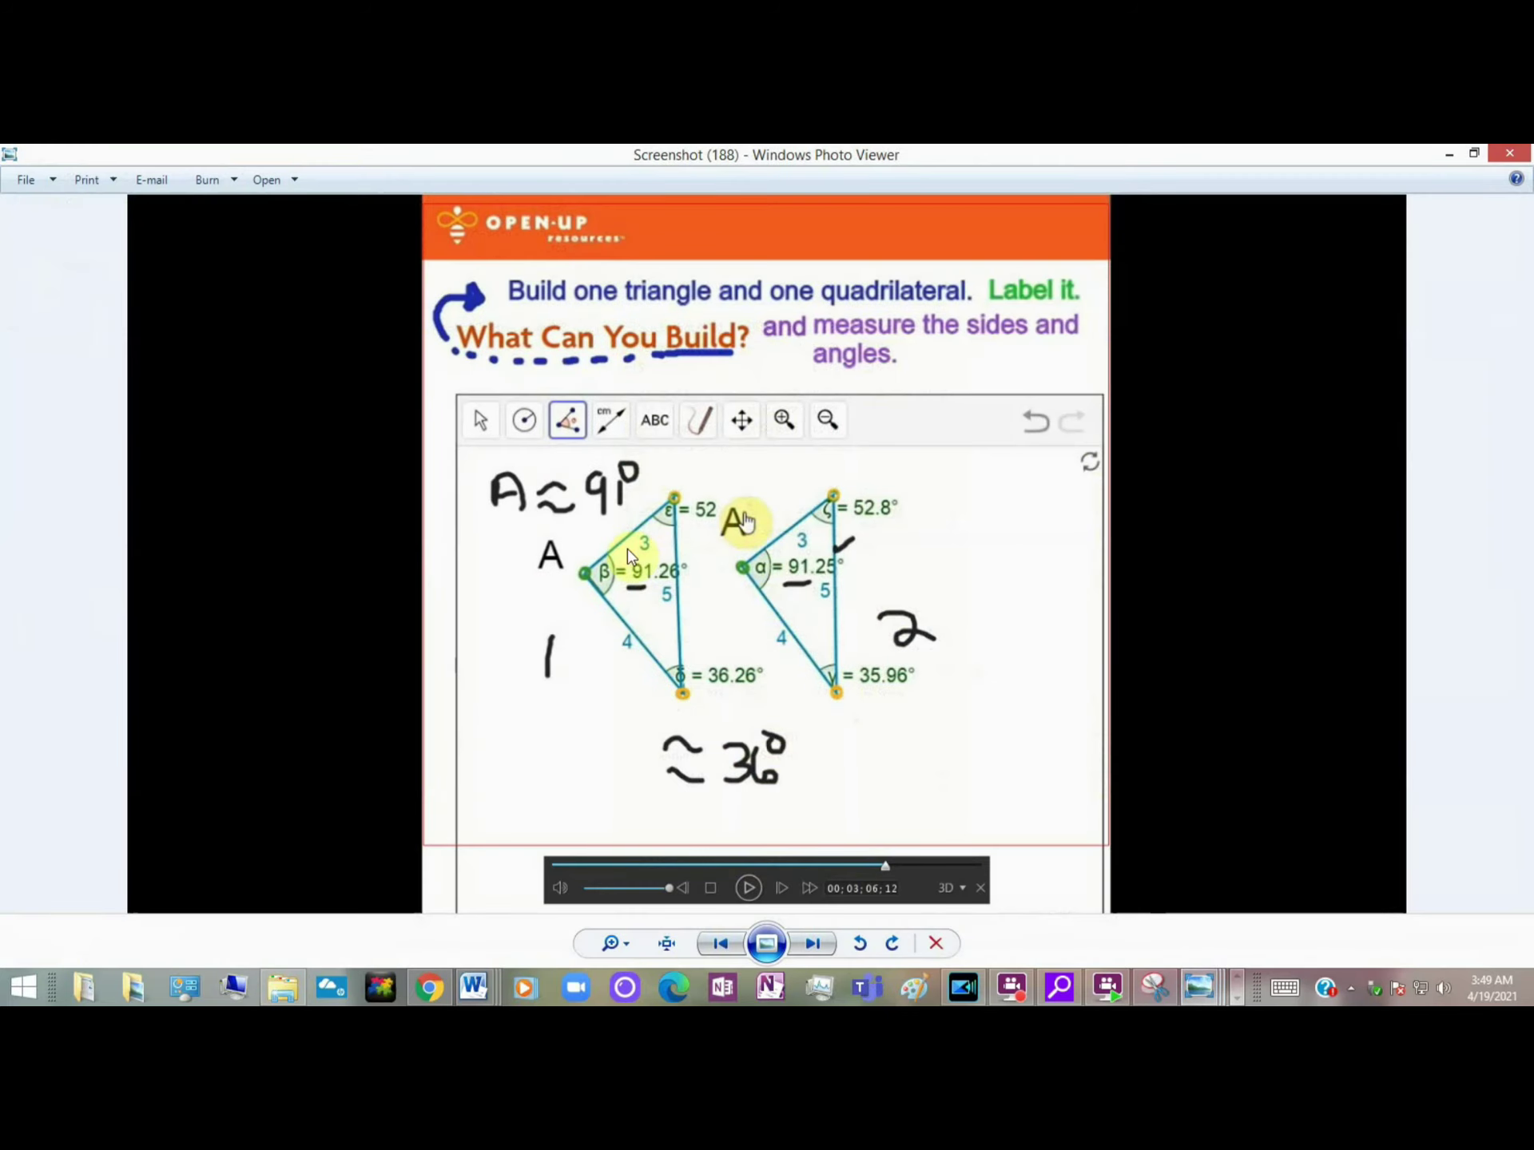
left_click(267, 179)
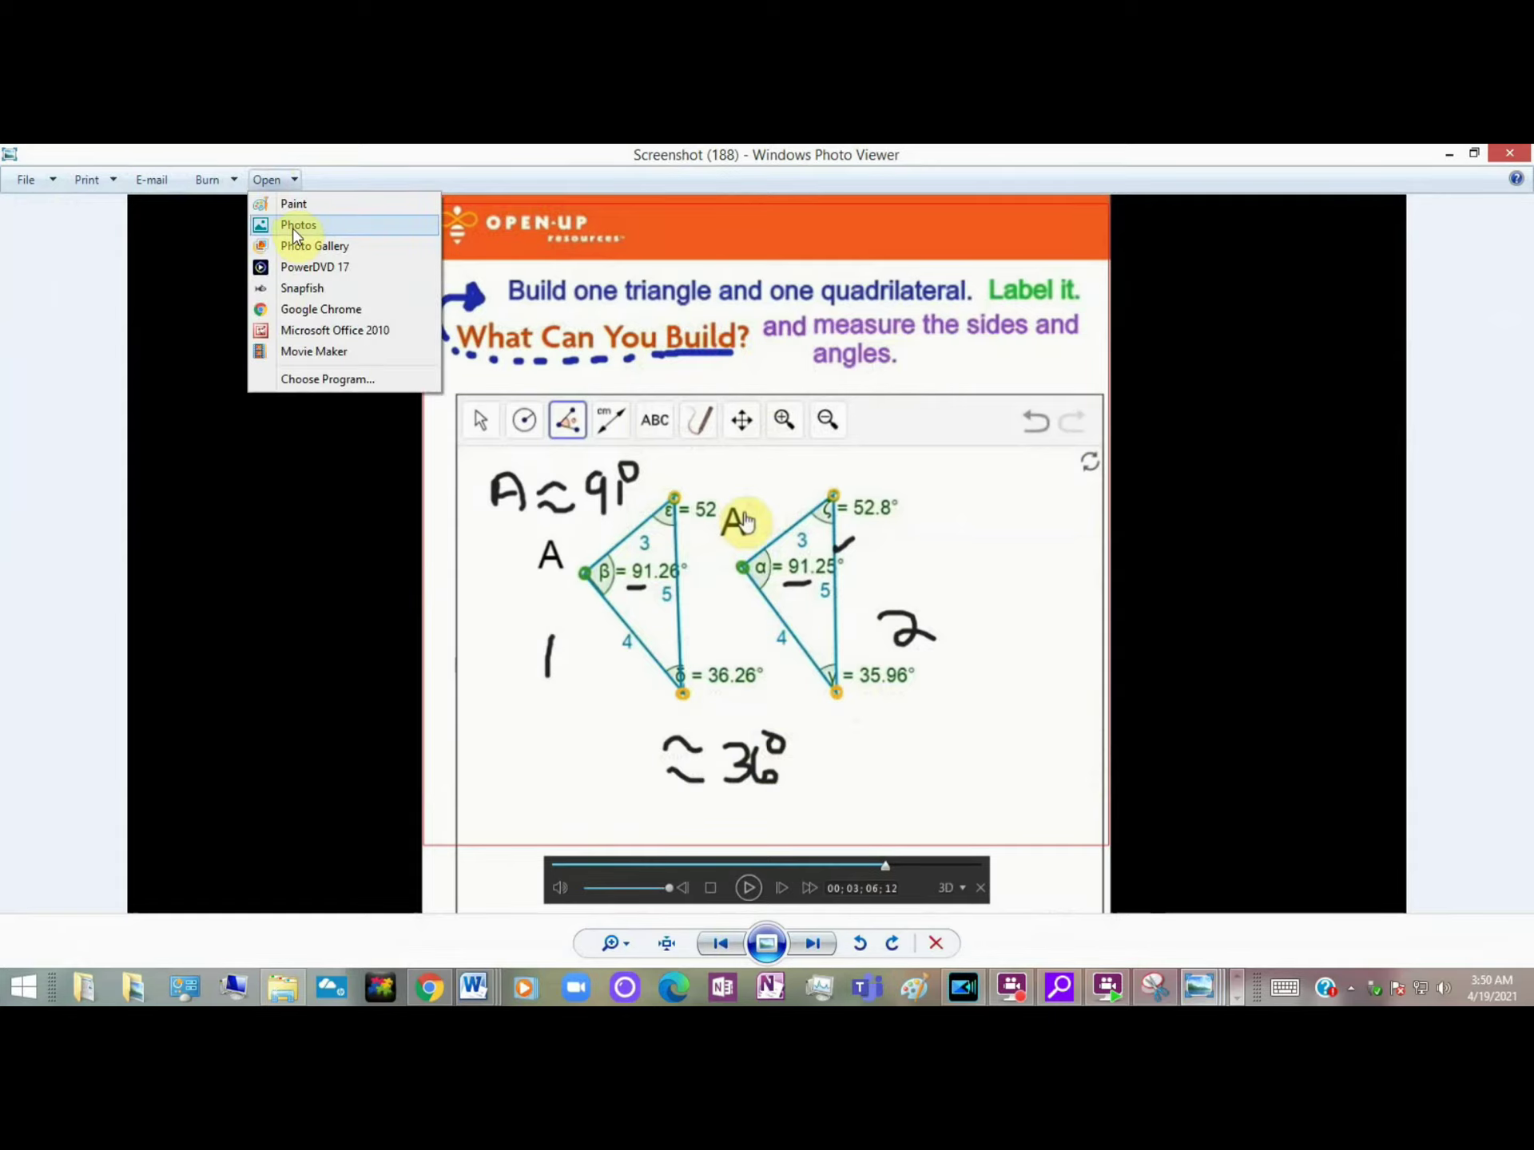
left_click(296, 229)
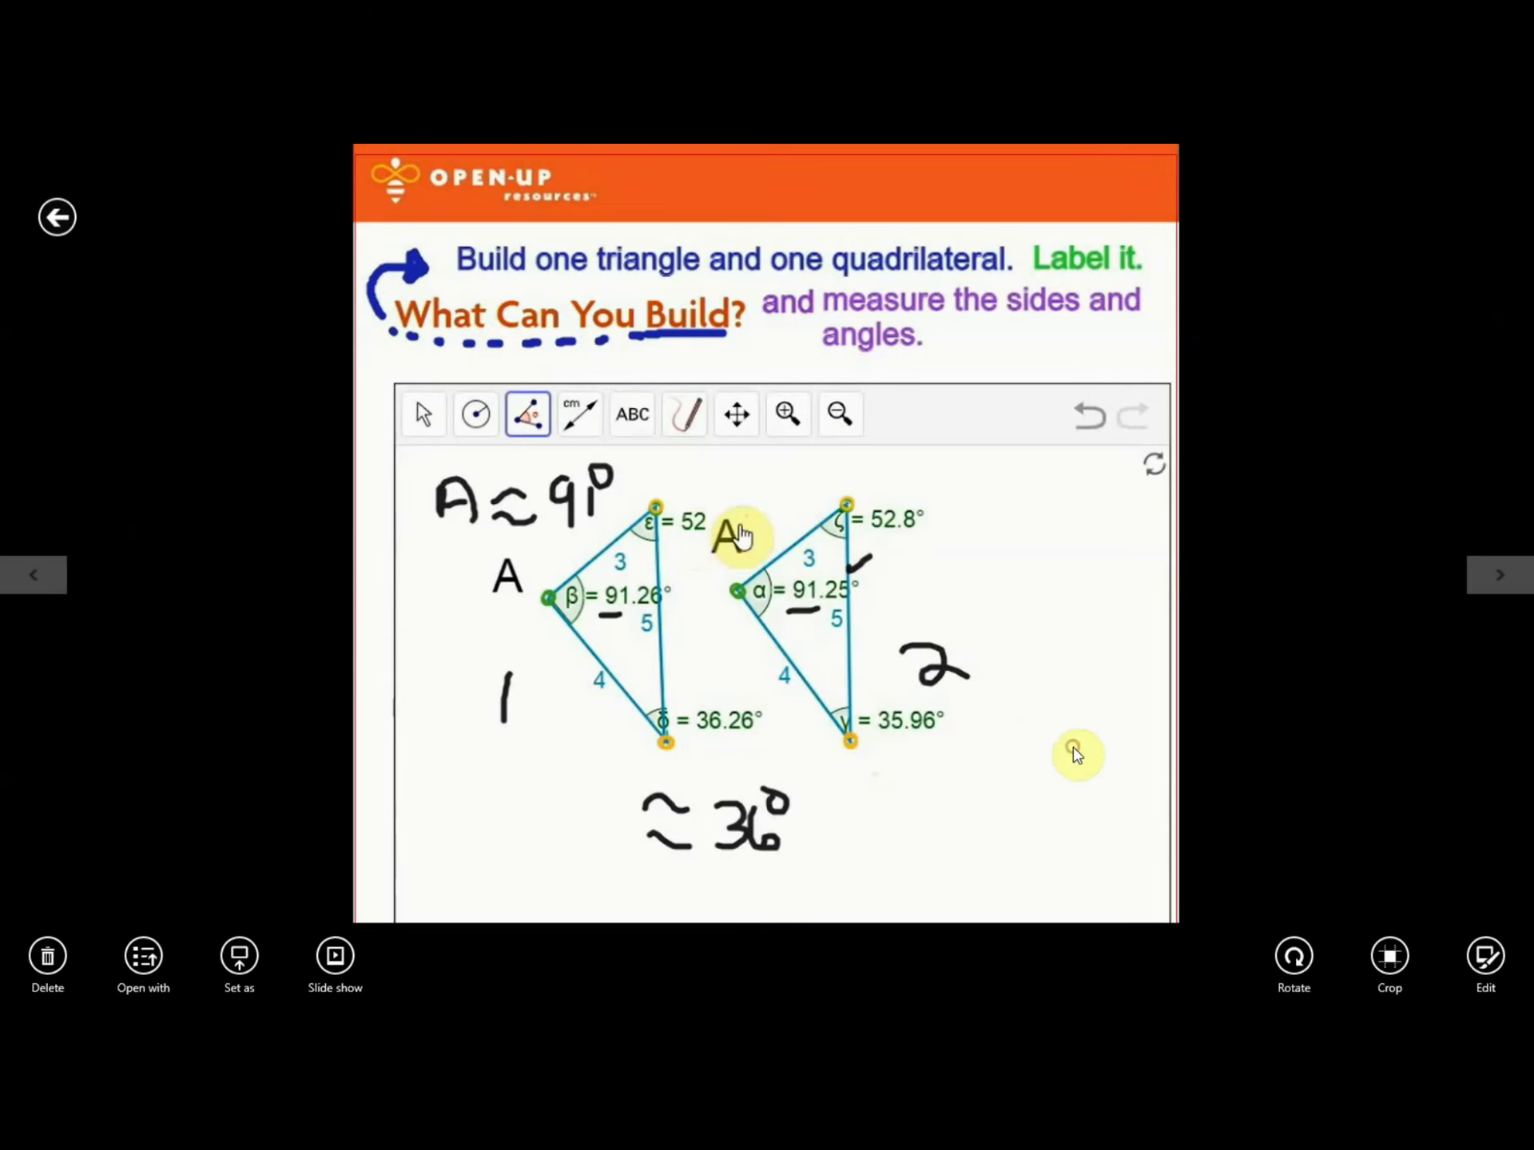
Crop the screenshot to triangle 2 and its measurements, then save a copy
left_click(1390, 956)
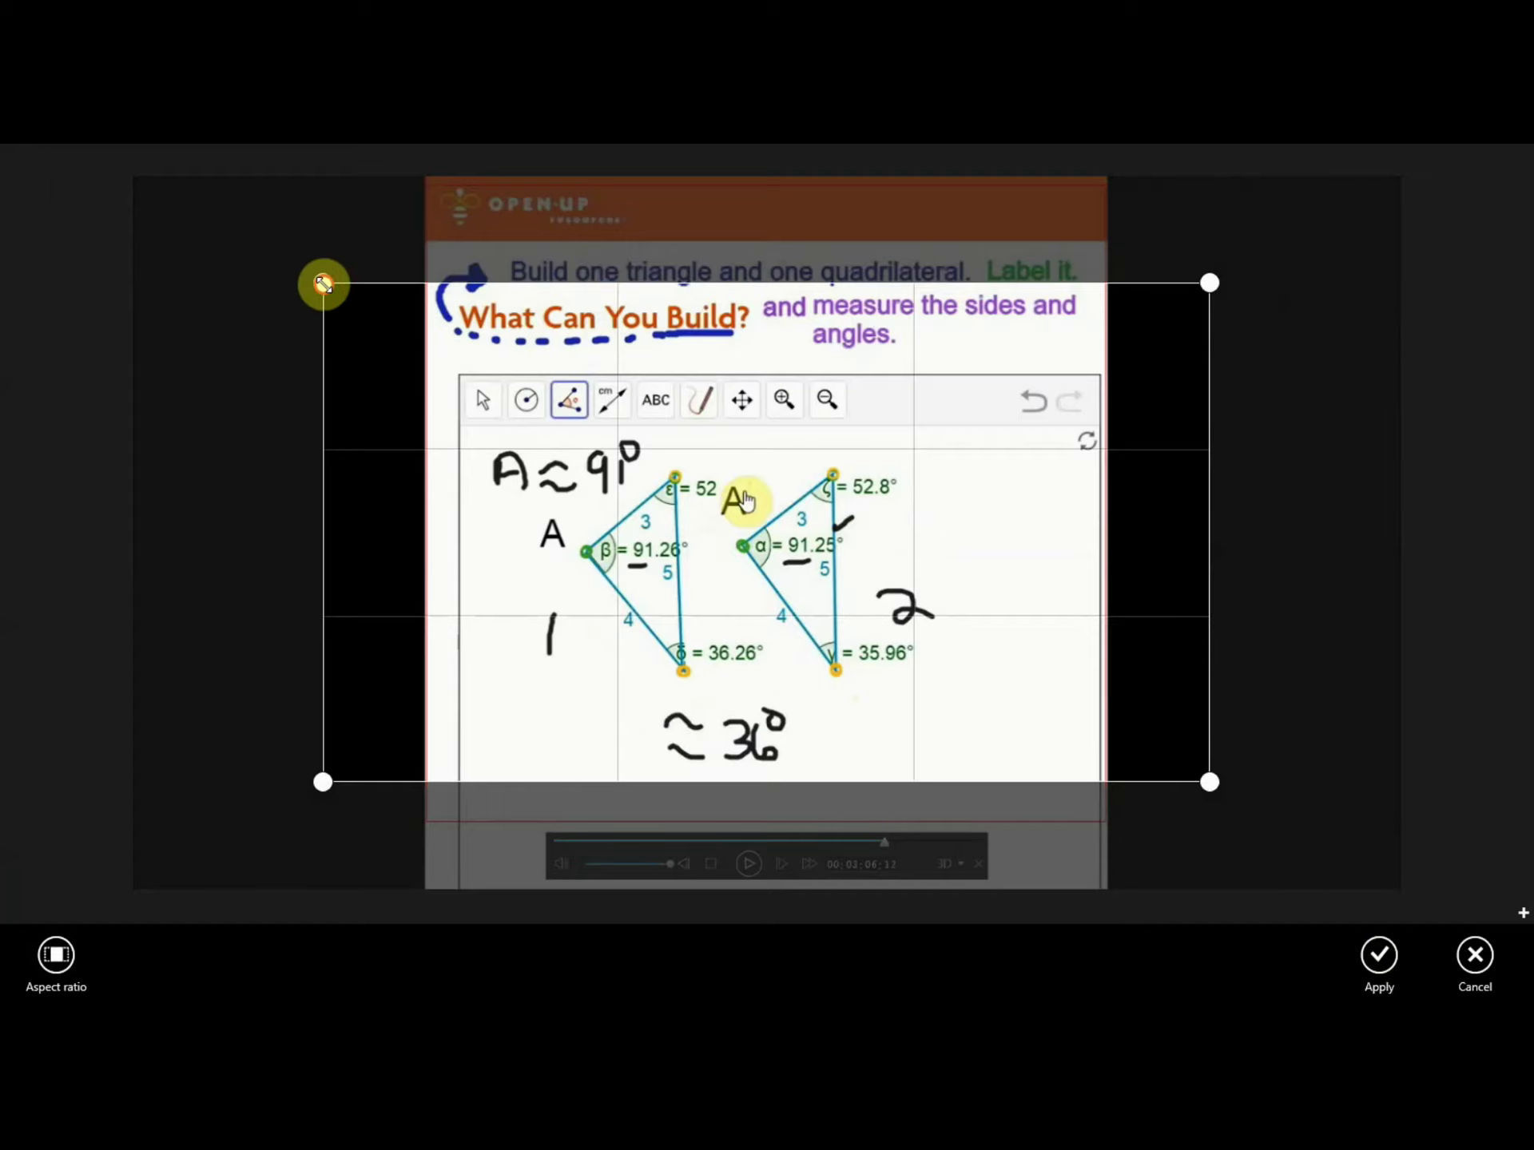
left_click_drag(323, 281, 524, 349)
left_click_drag(523, 715, 525, 664)
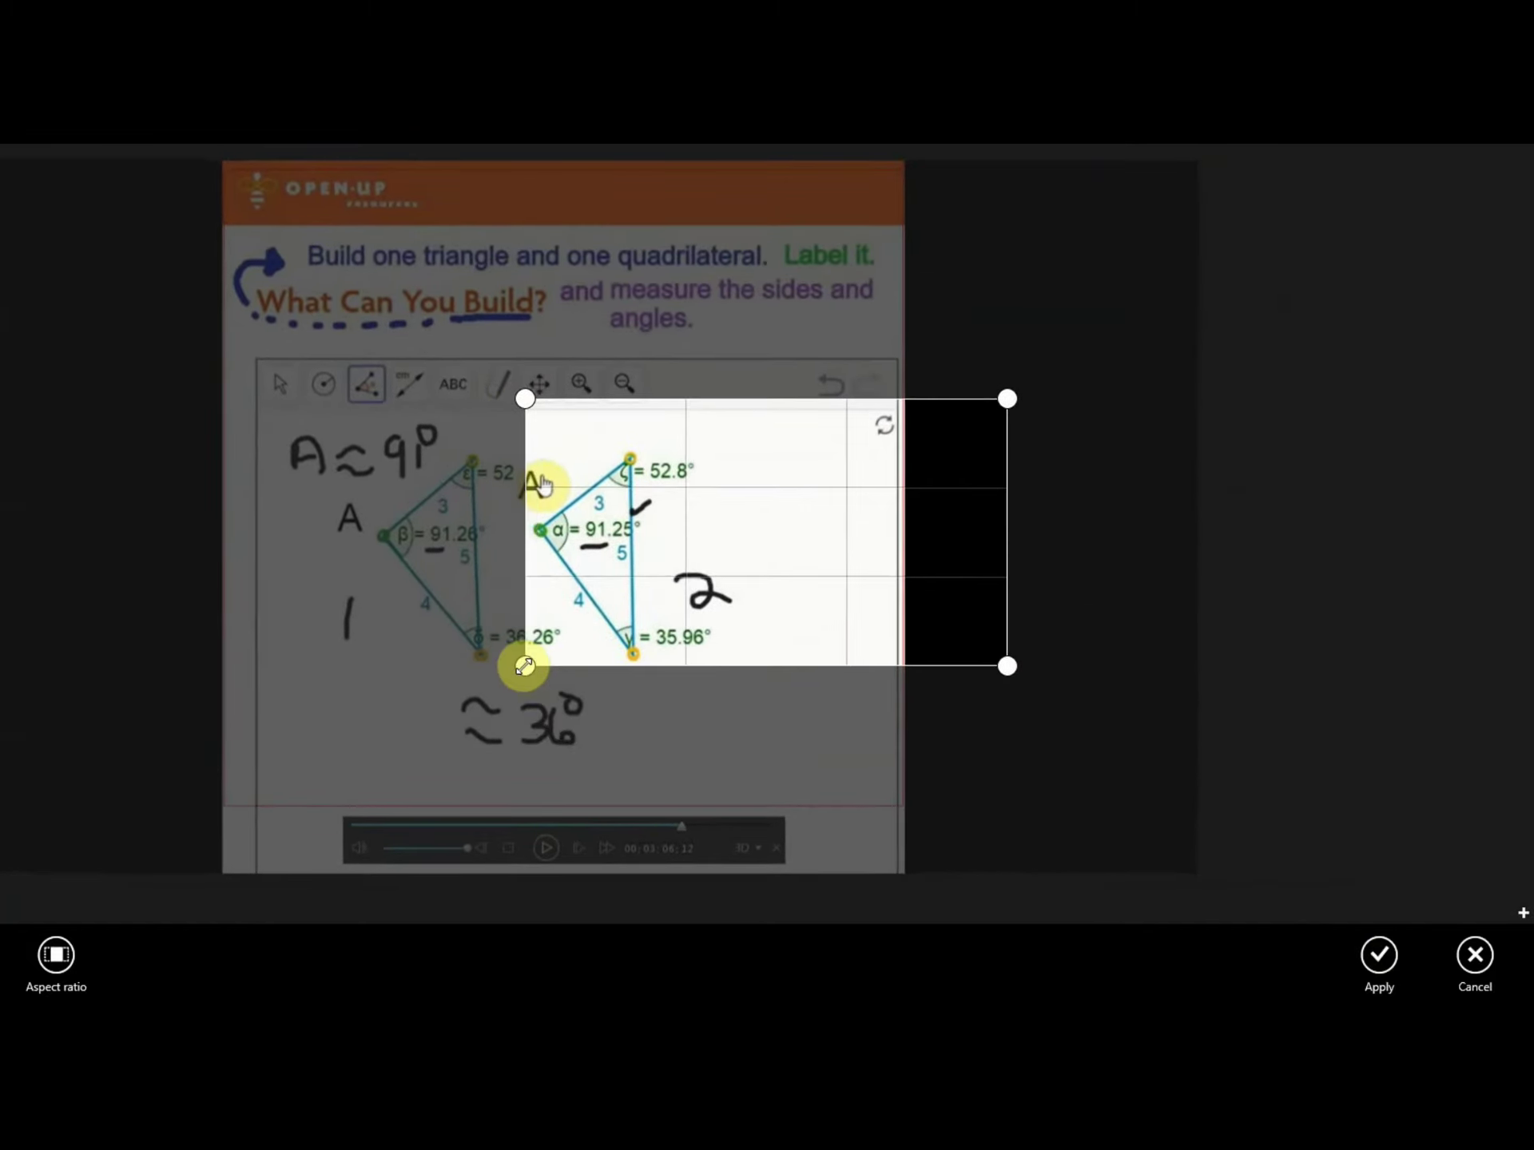
left_click_drag(1006, 667, 878, 666)
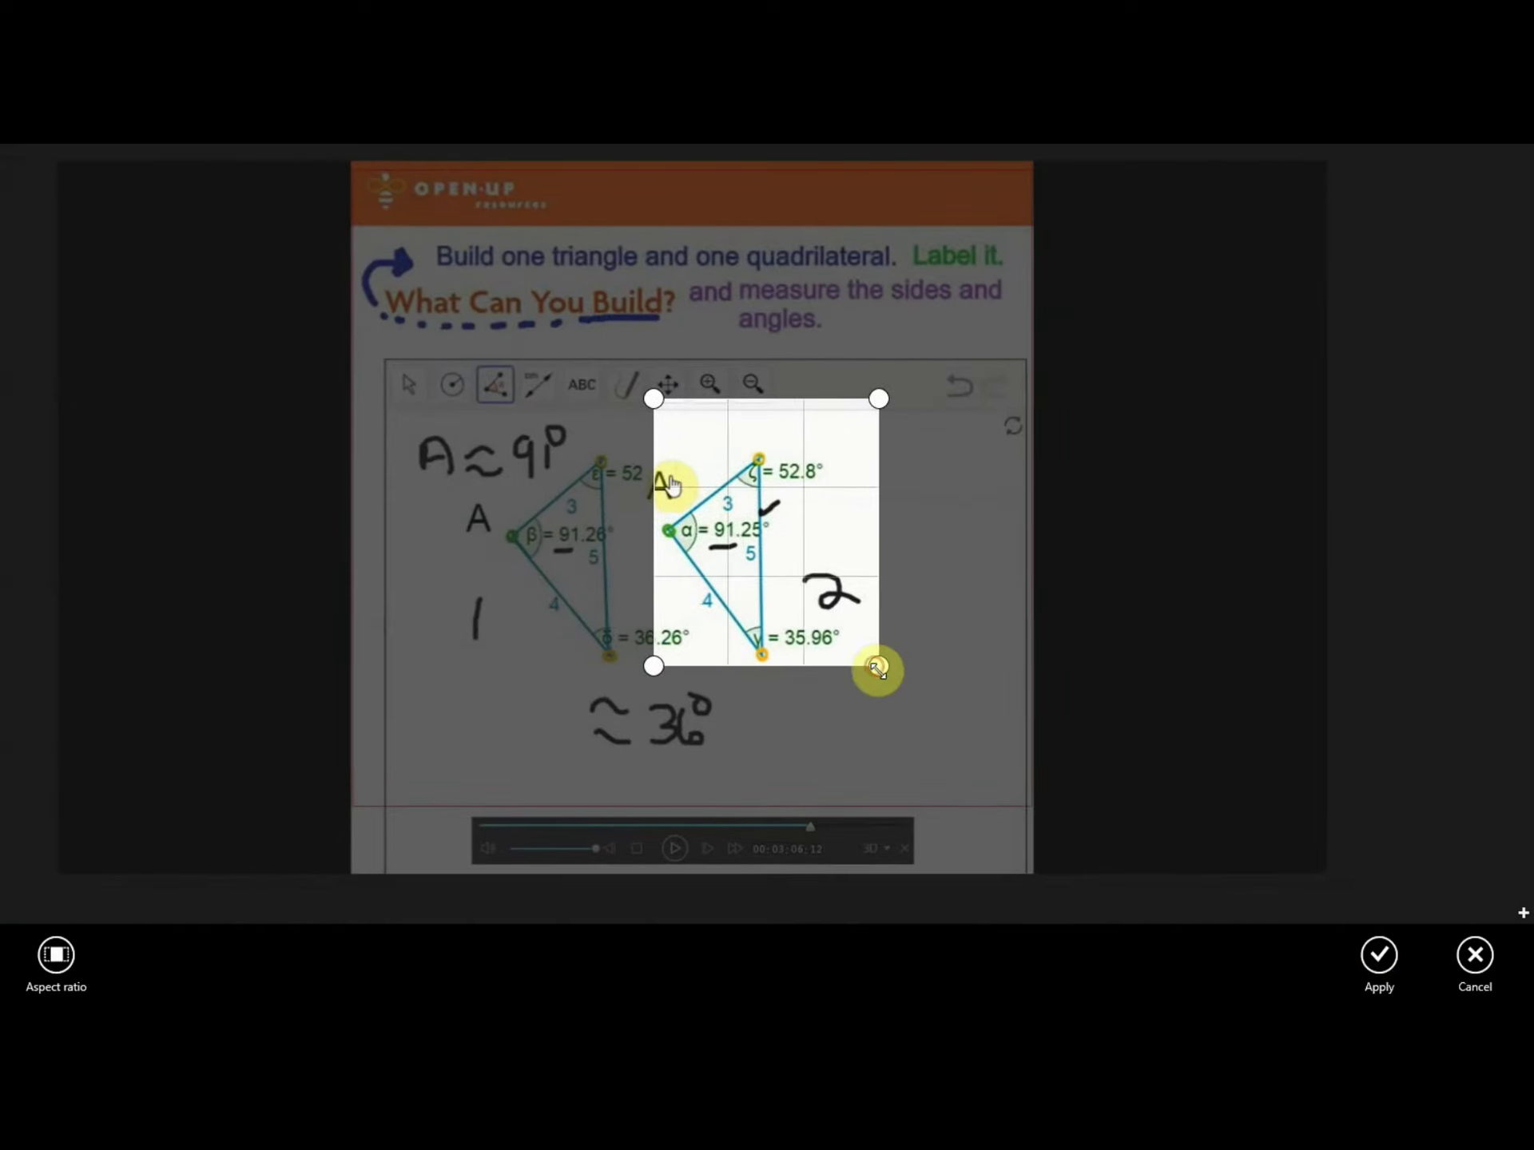
left_click(1378, 956)
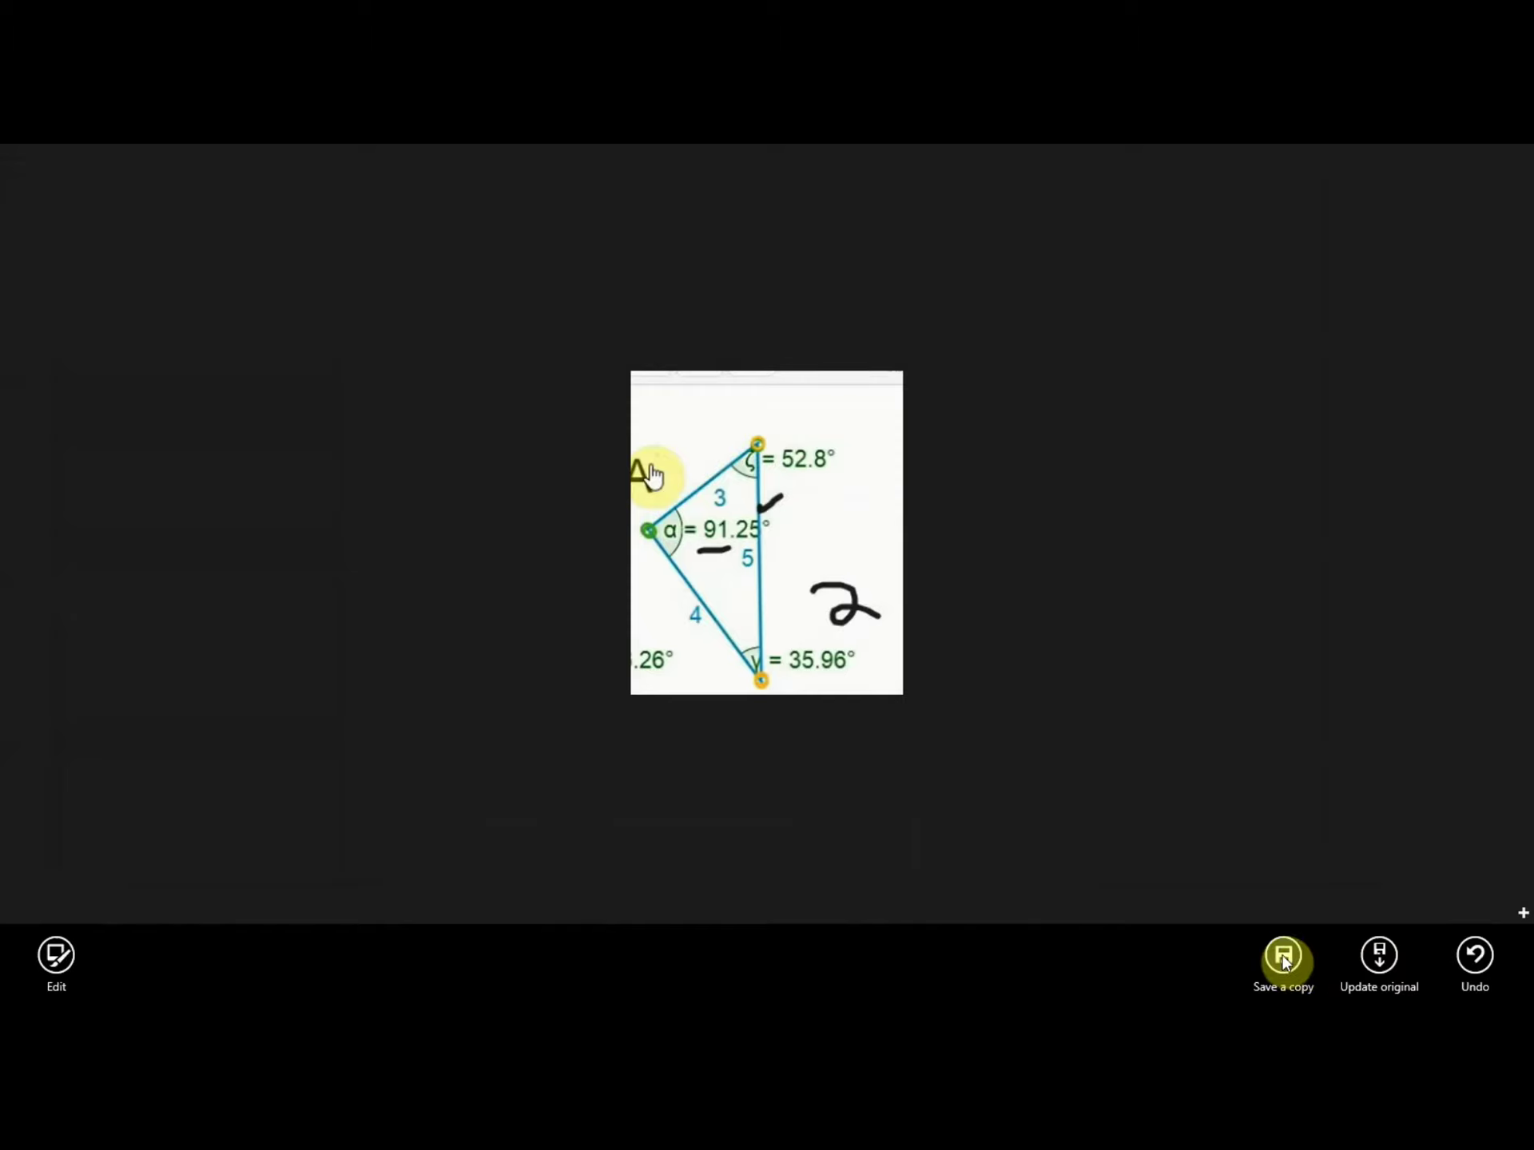
left_click(1283, 957)
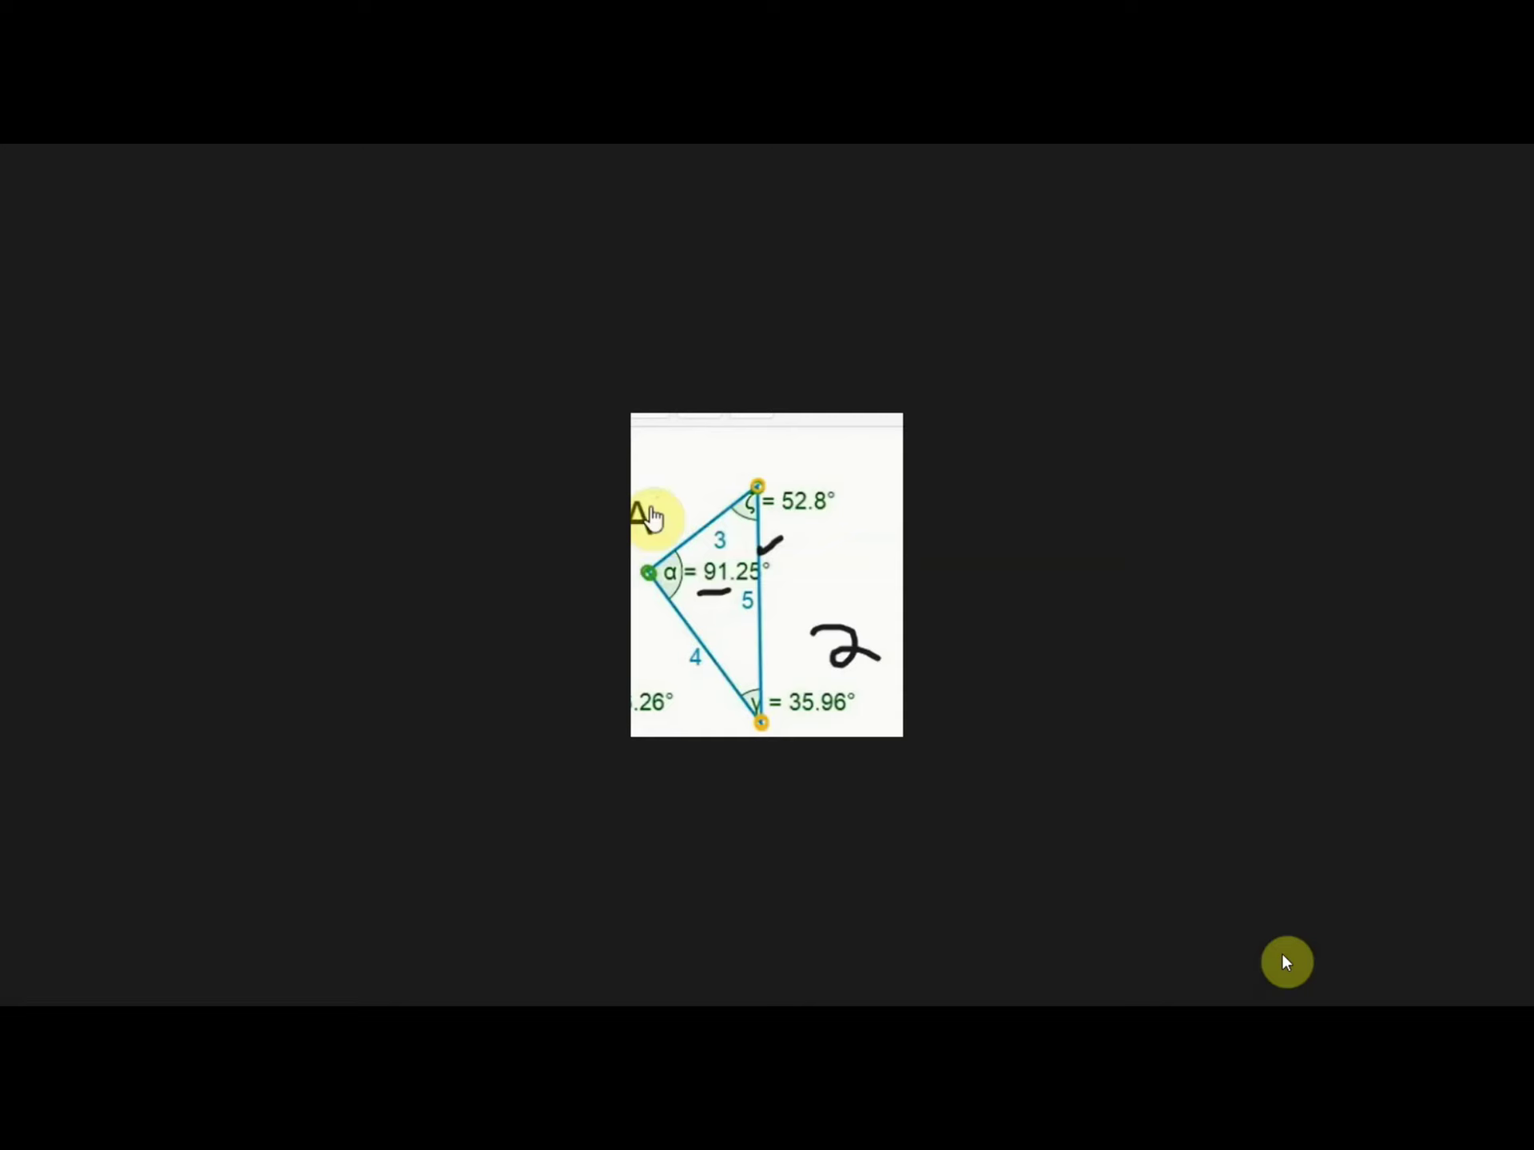
In File Explorer, rename the new cropped copy Screenshot (189) to 'Triangle 2'
key("super")
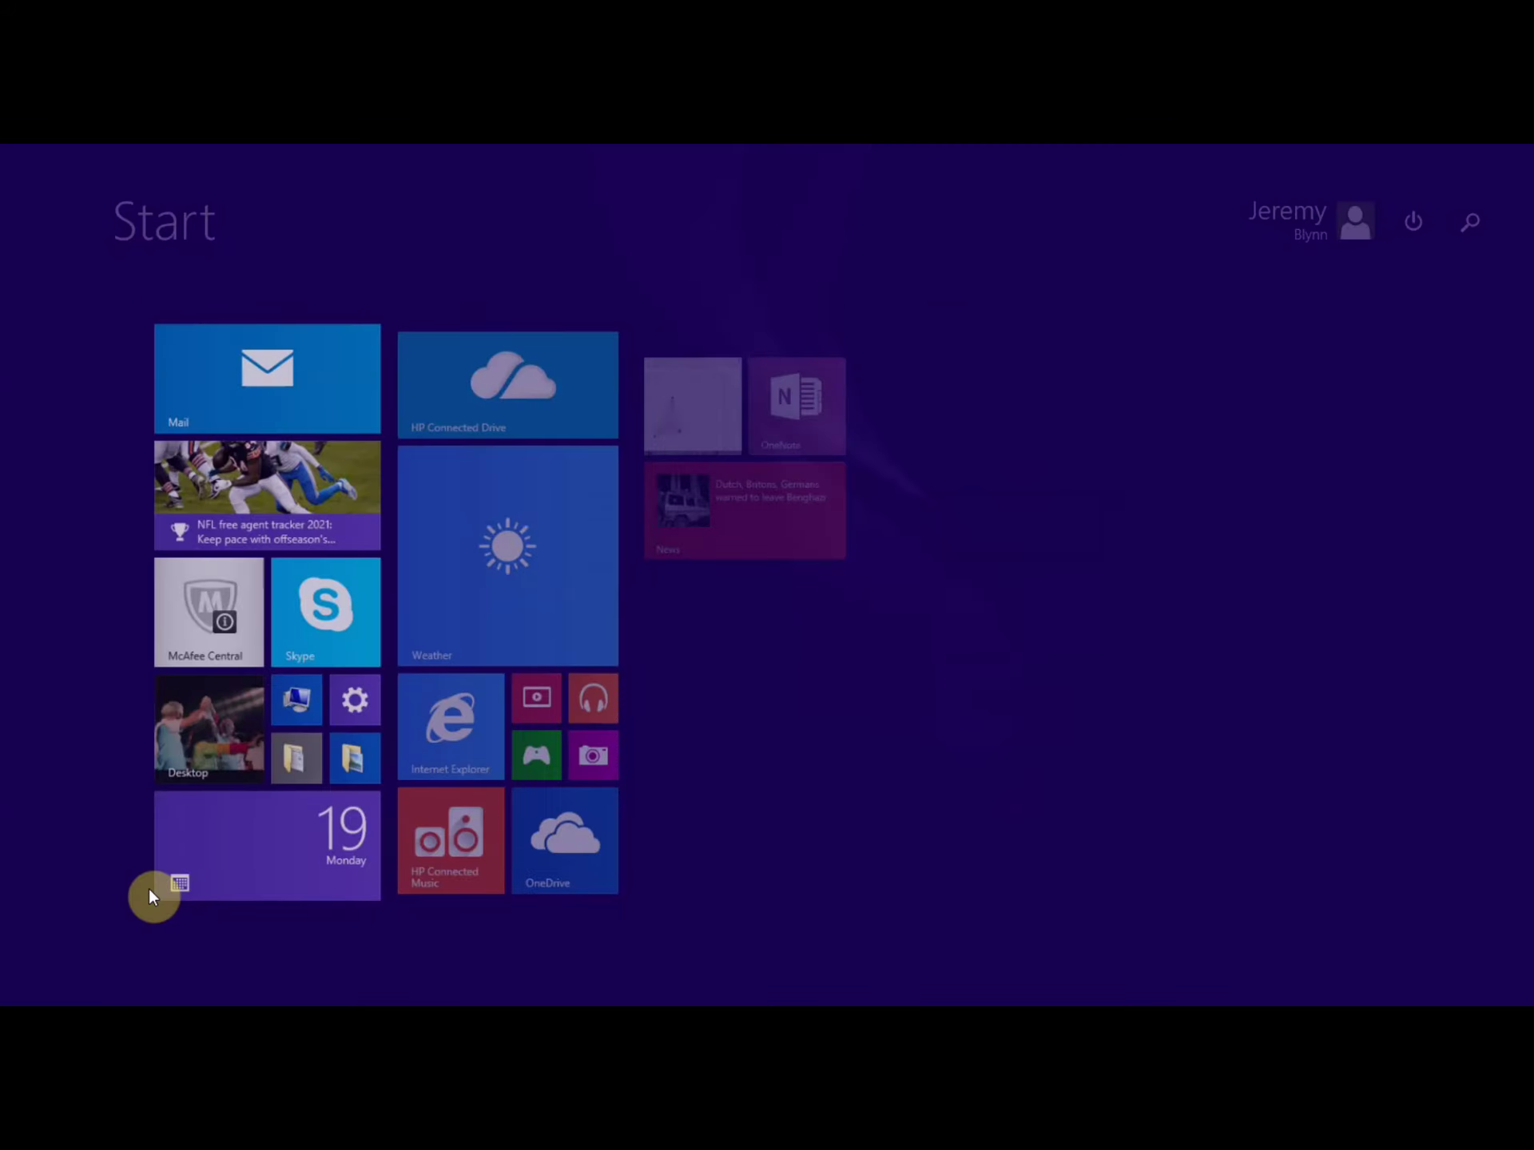
left_click(180, 708)
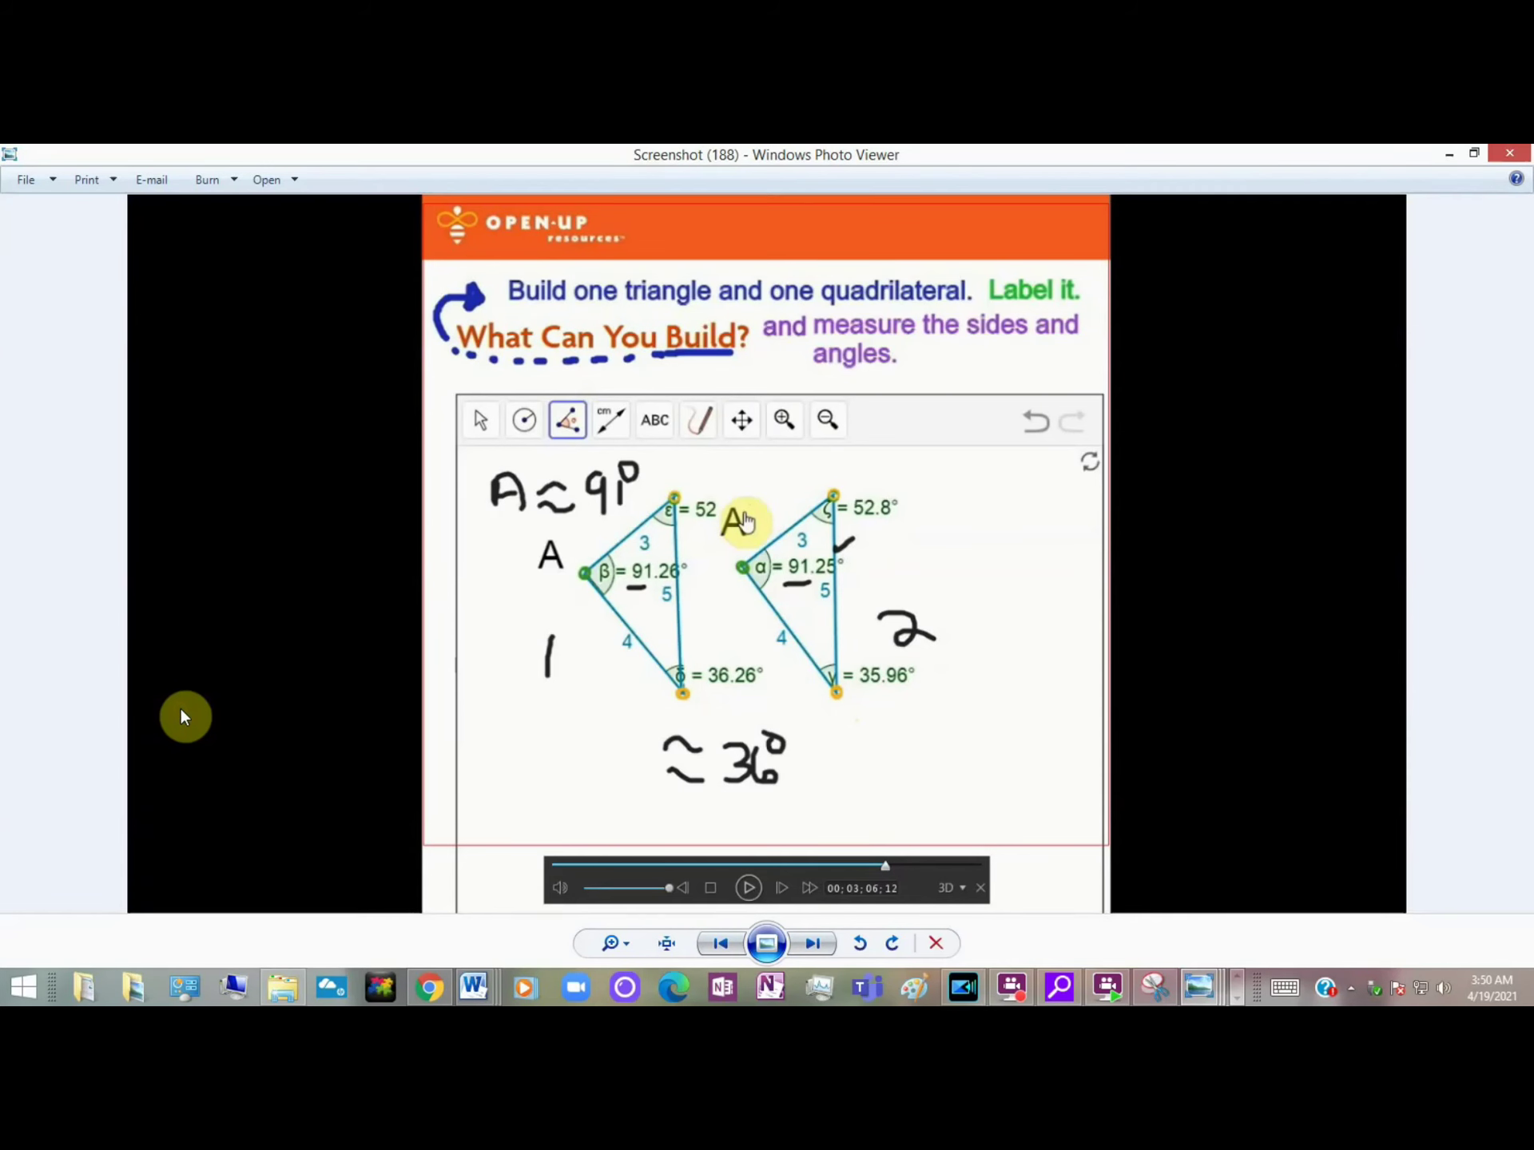
left_click(289, 987)
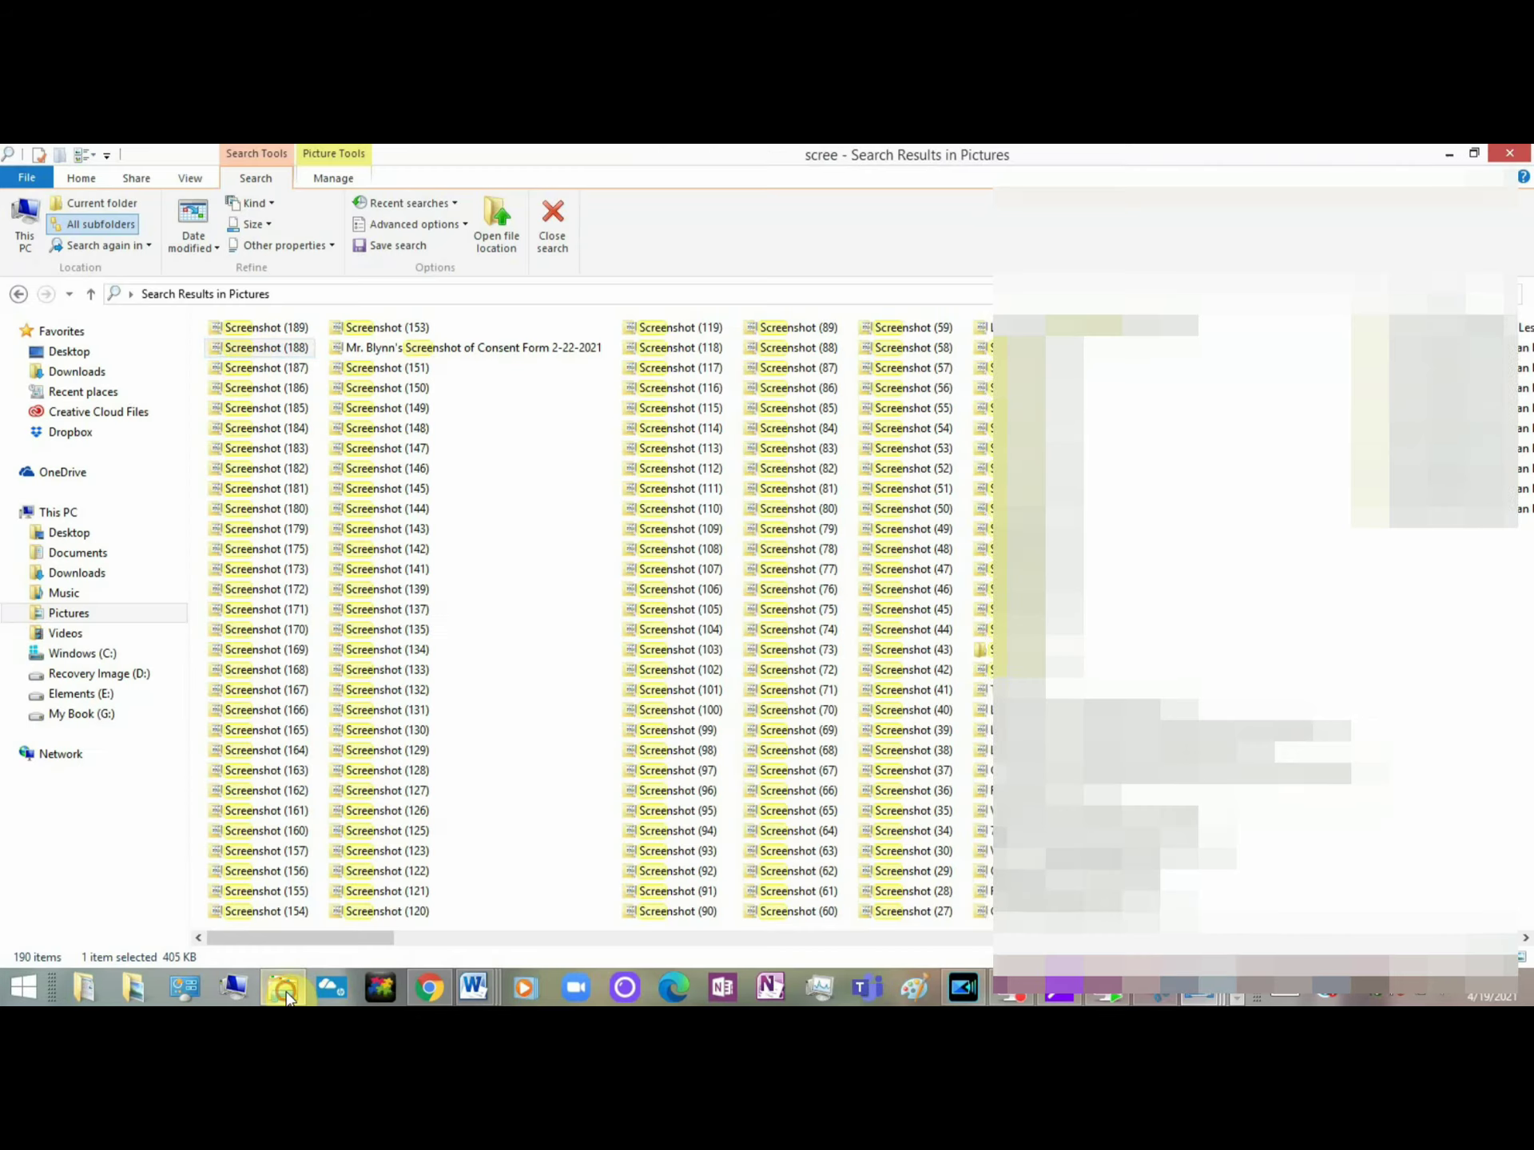
left_click(268, 330)
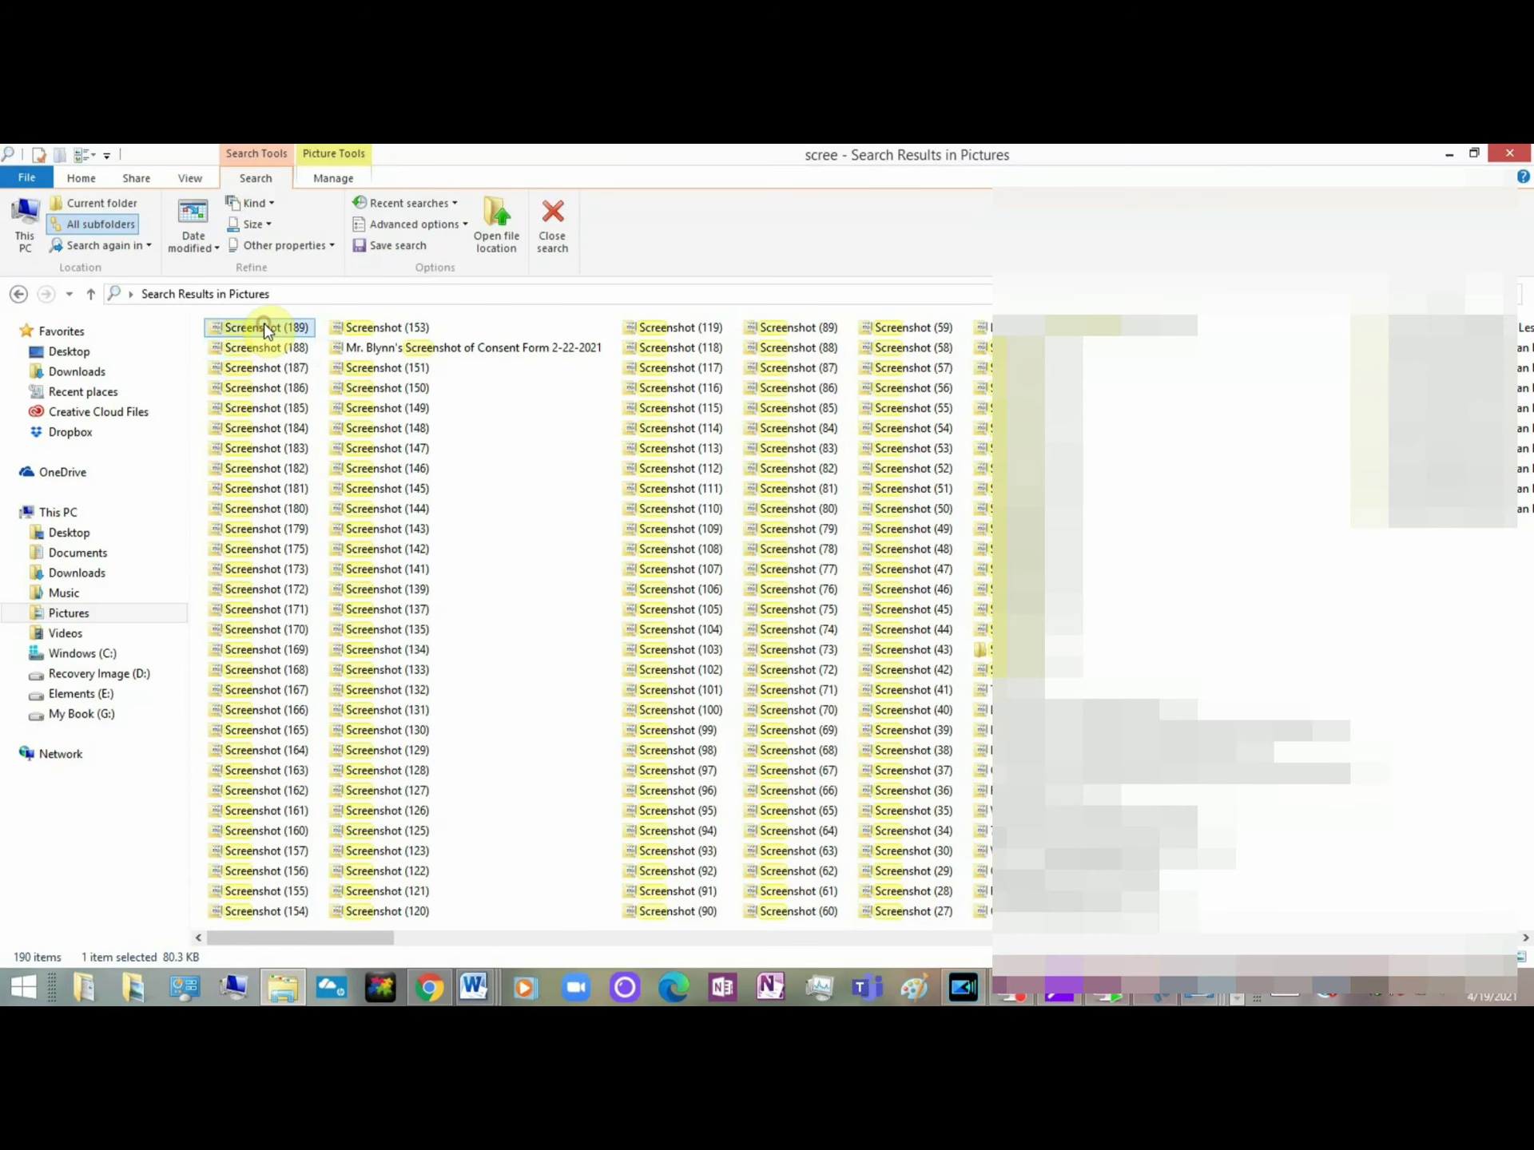
left_click(268, 328)
type("Triangle 2")
key("Return")
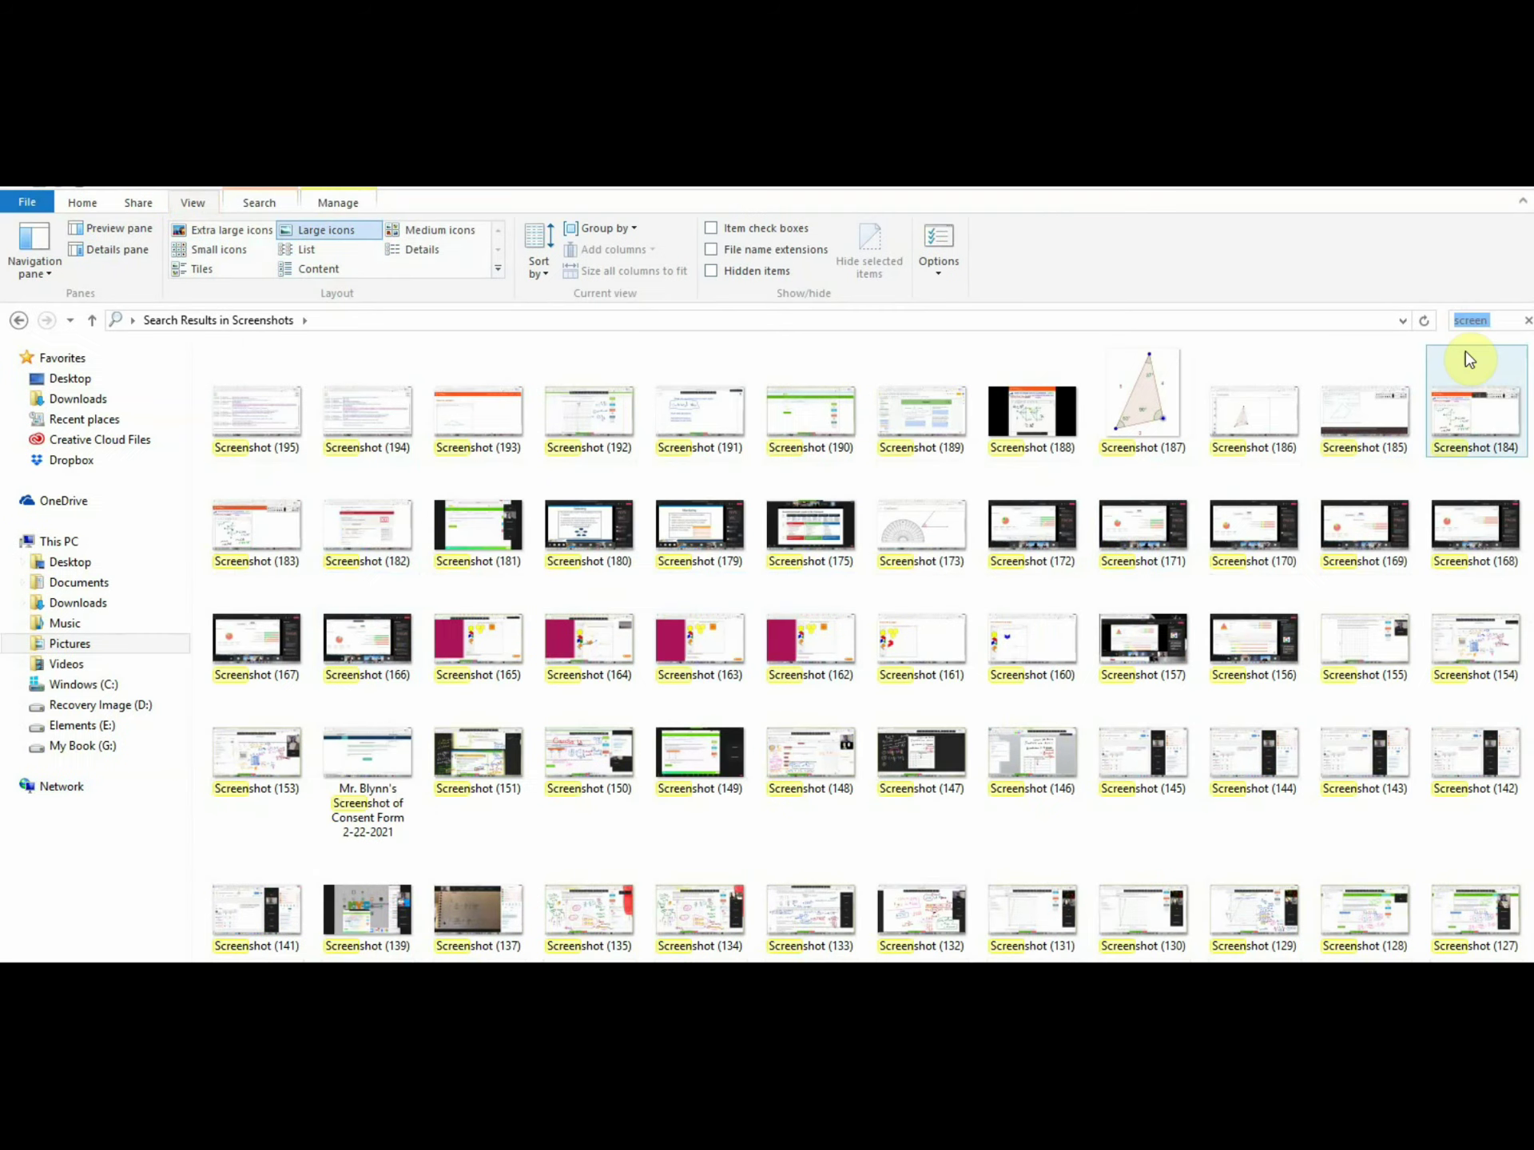
Search the Screenshots folder for 'triangle' to list only Triangle 1, 2 and 3
left_click(1472, 318)
type("scree")
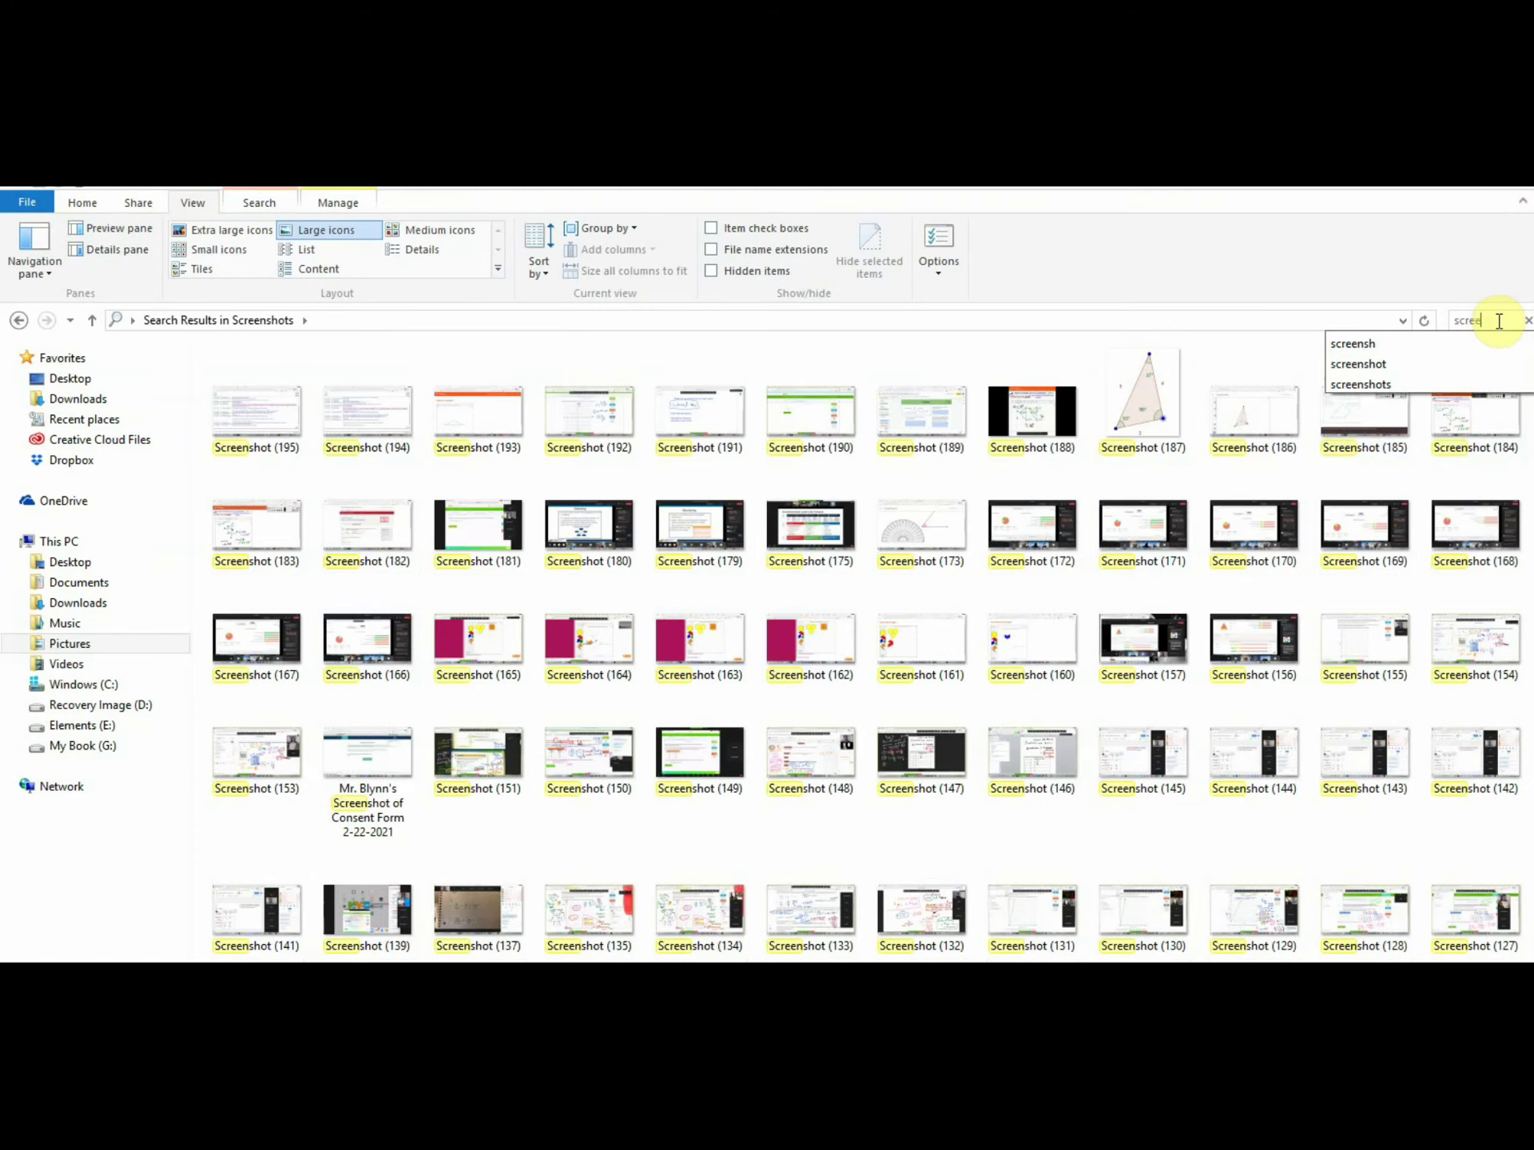
key("BackSpace")
key("BackSpace")
key("BackSpace")
key("BackSpace")
key("BackSpace")
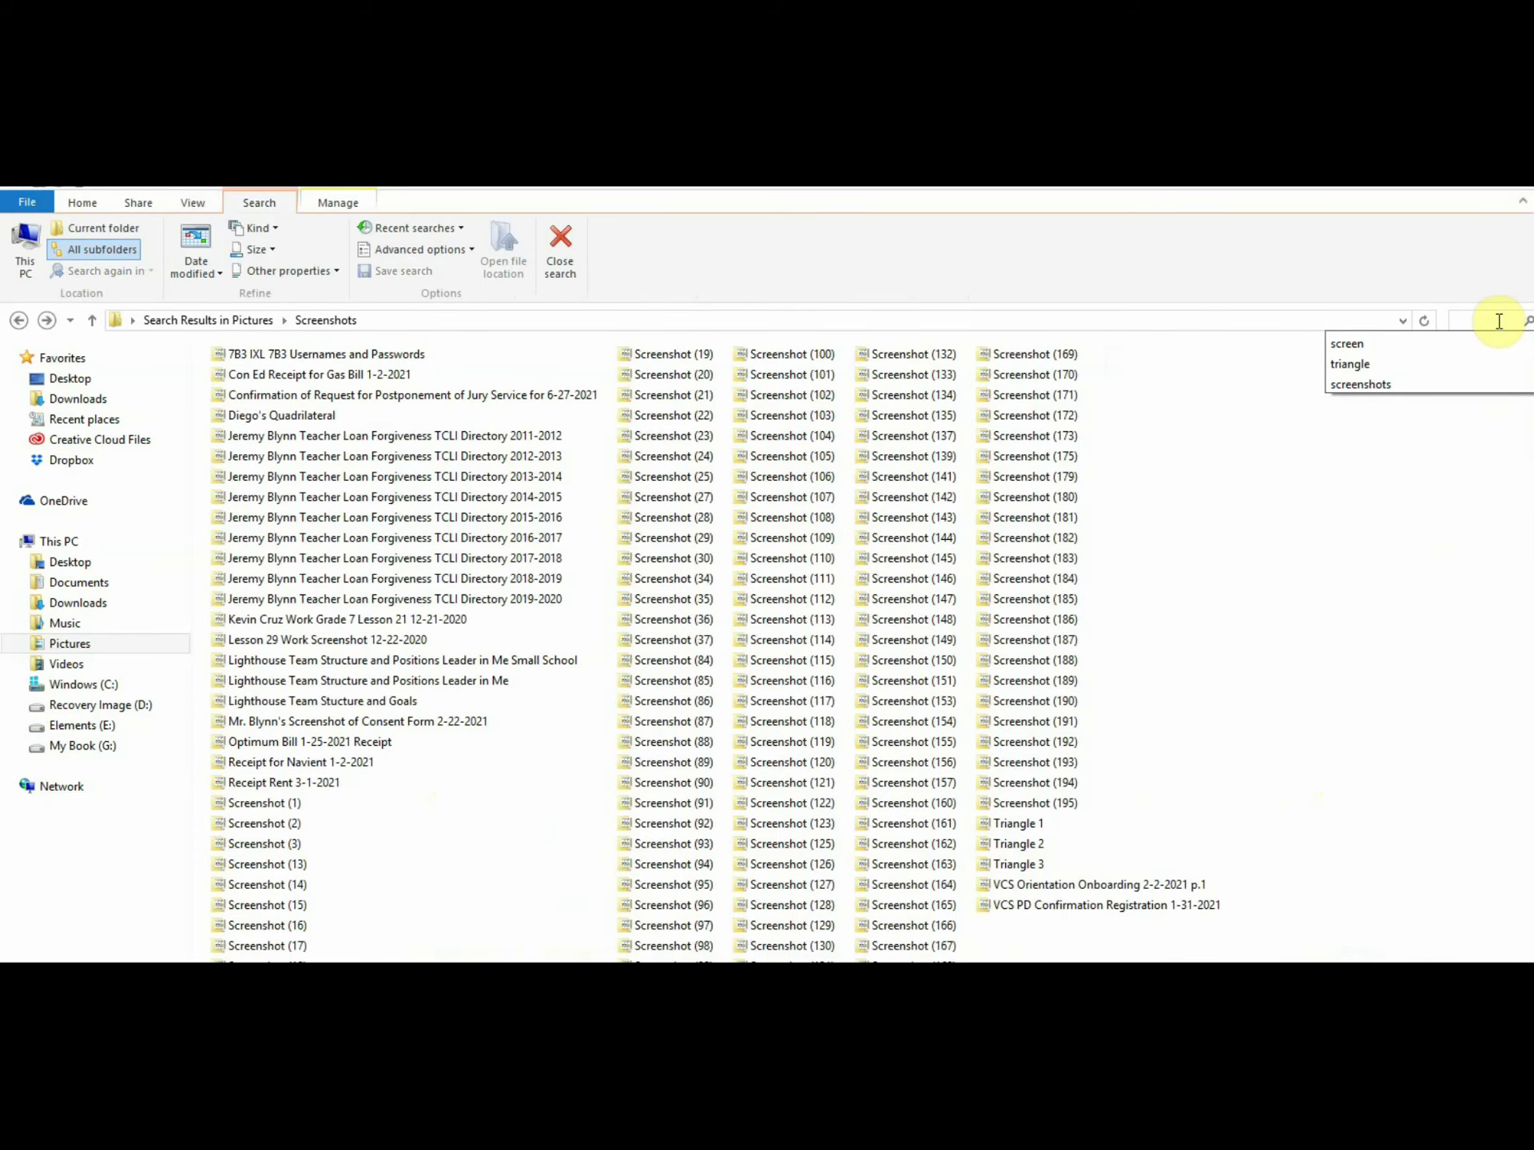
type("tr")
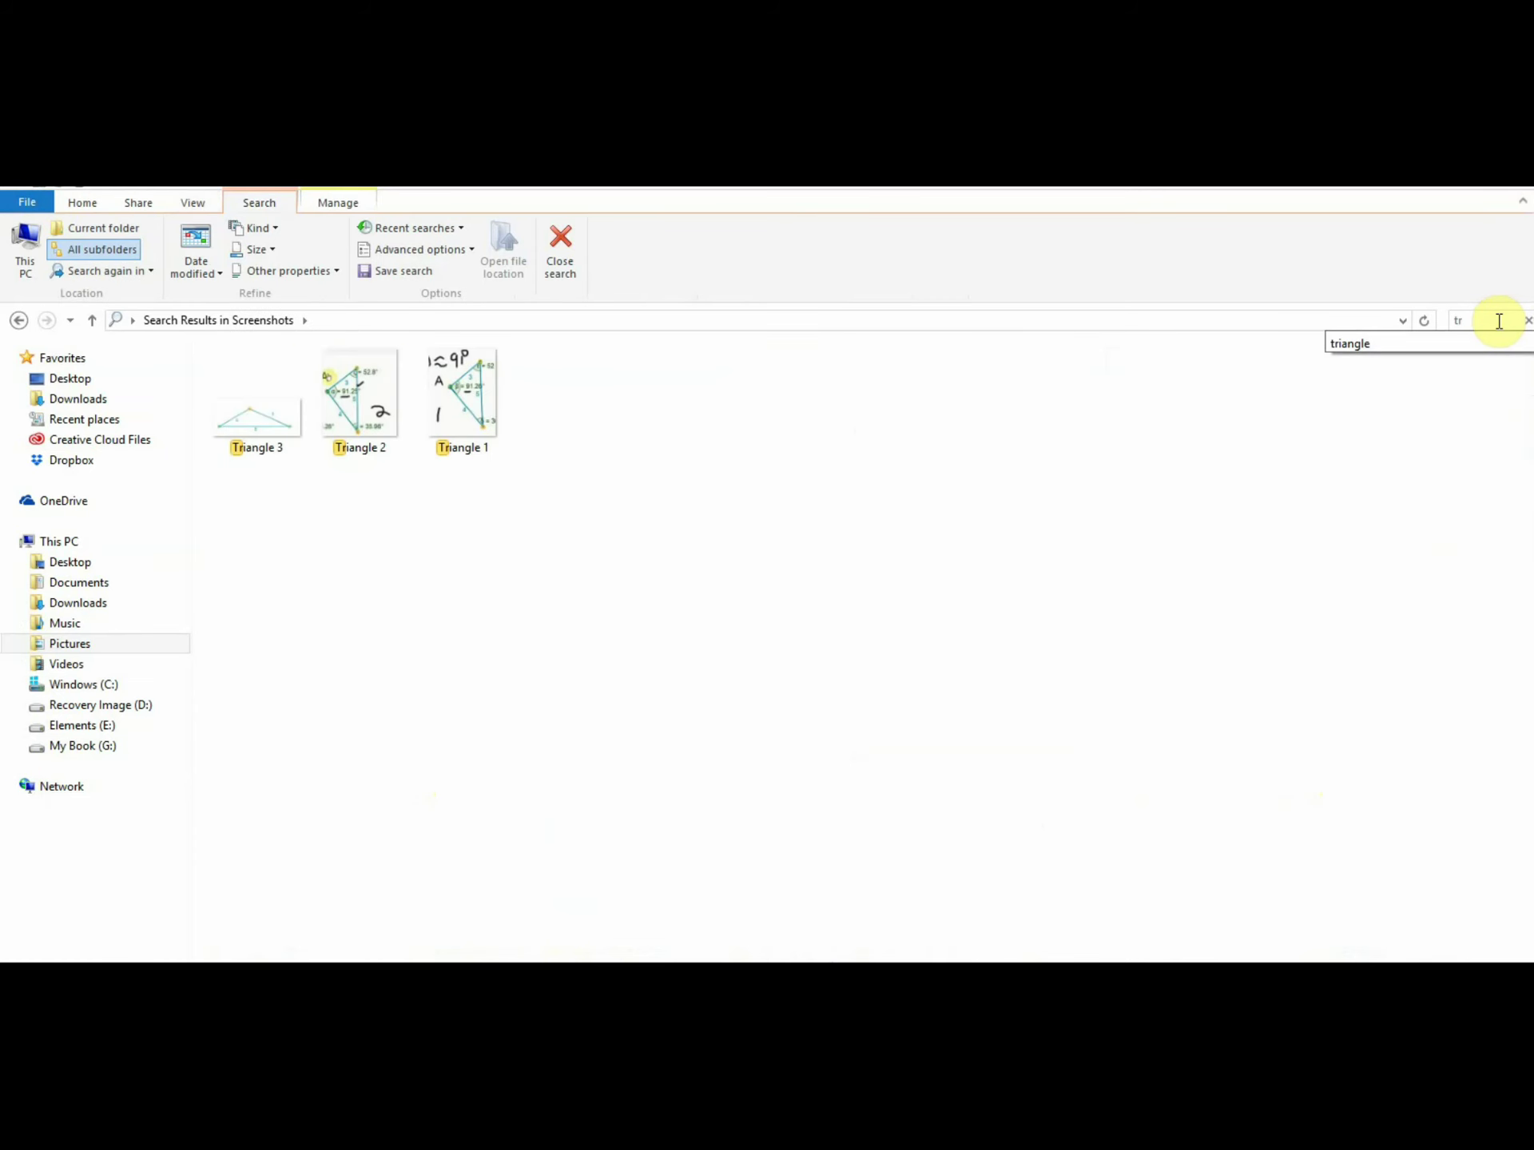
left_click(1430, 345)
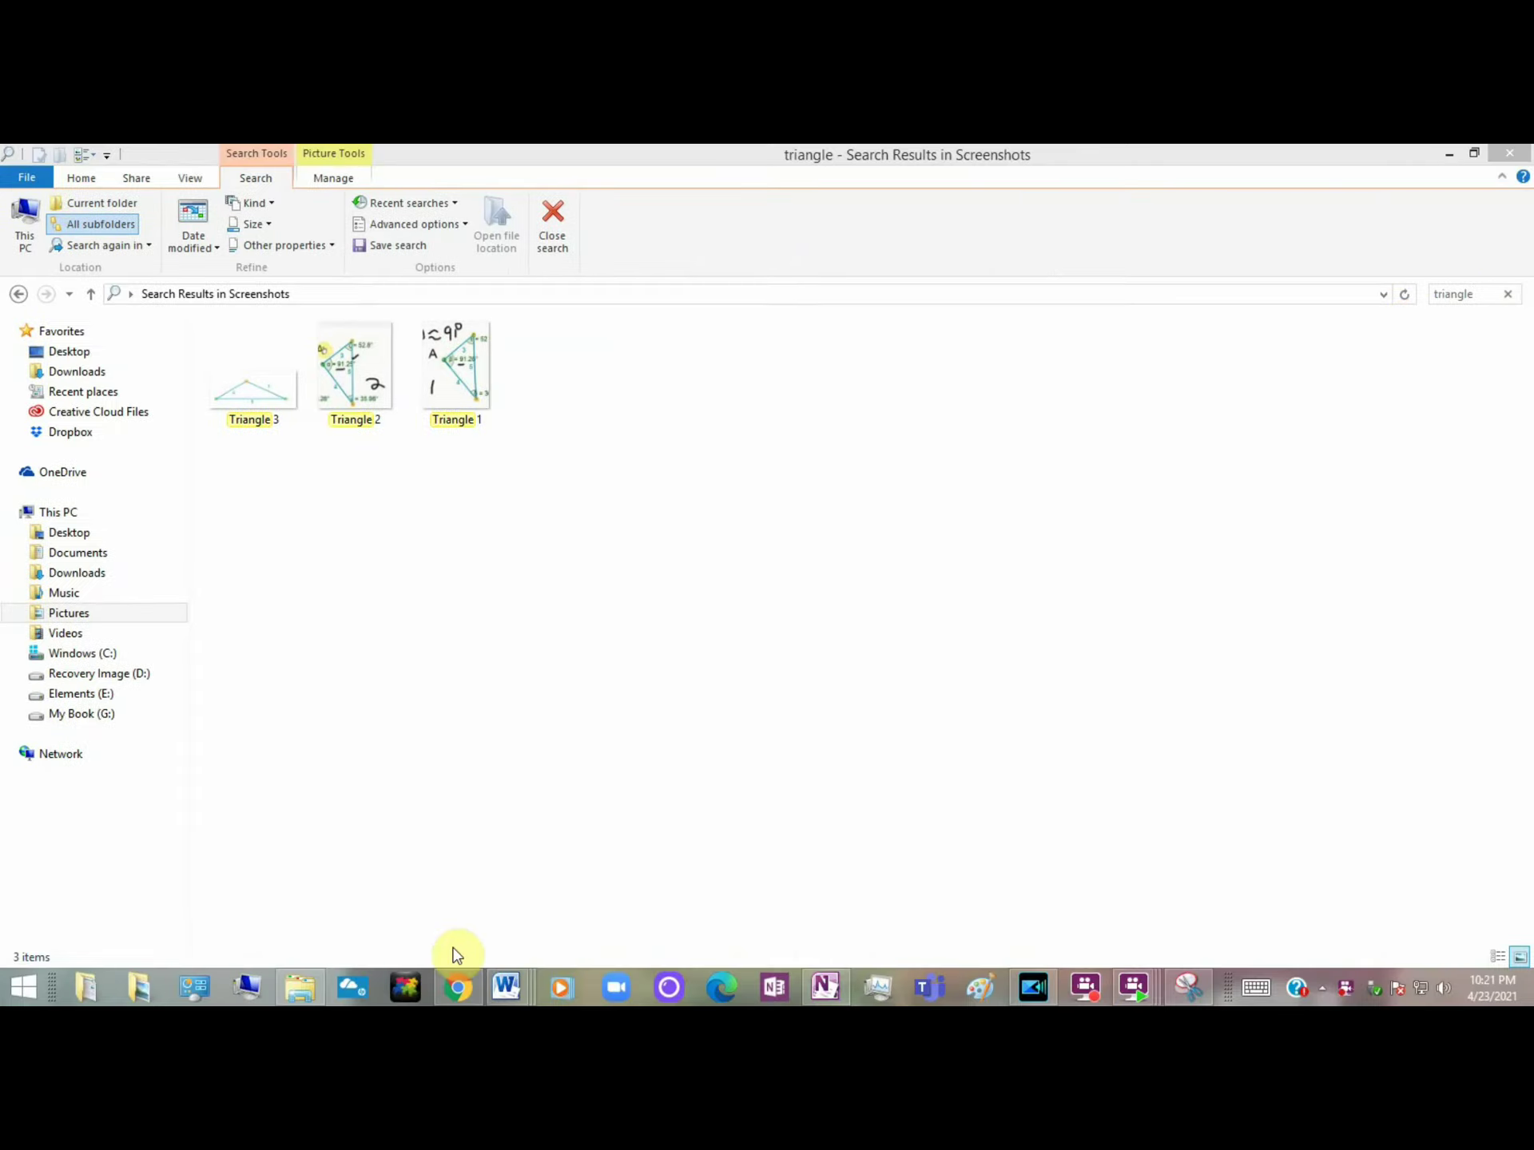
Switch to the Chrome window showing slide 9 with Alan's 3-4-5 triangle
mouse_move(452, 988)
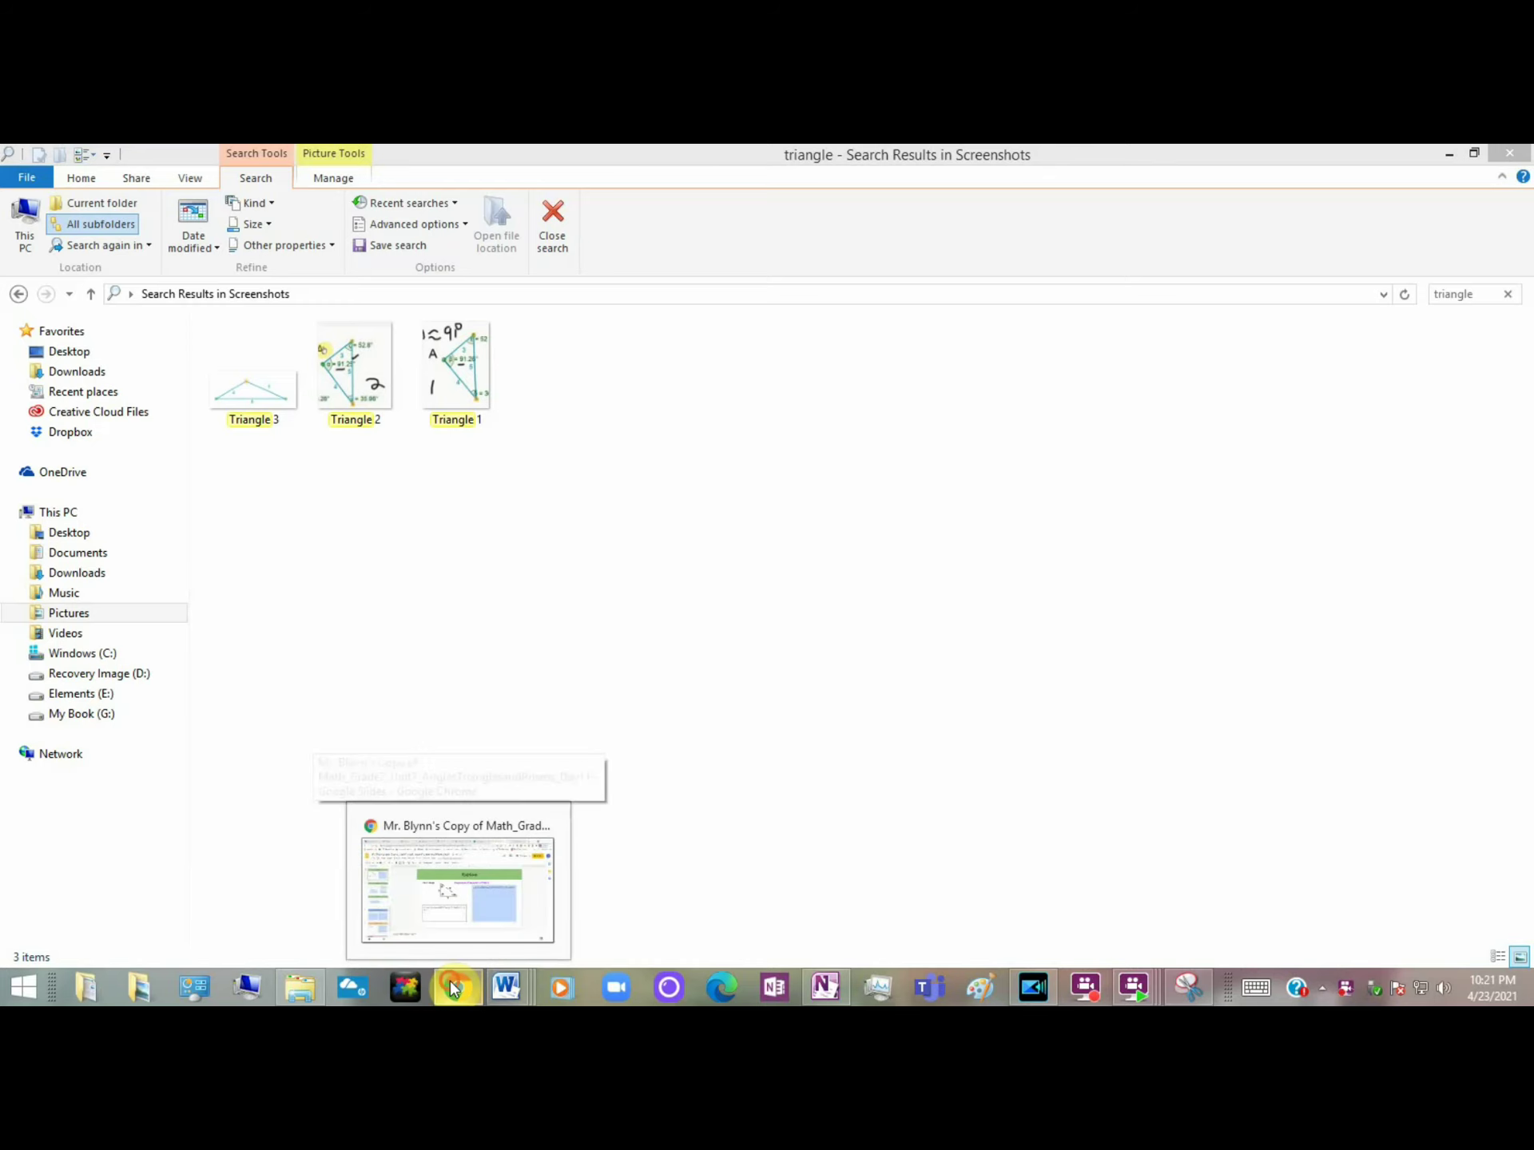
left_click(458, 886)
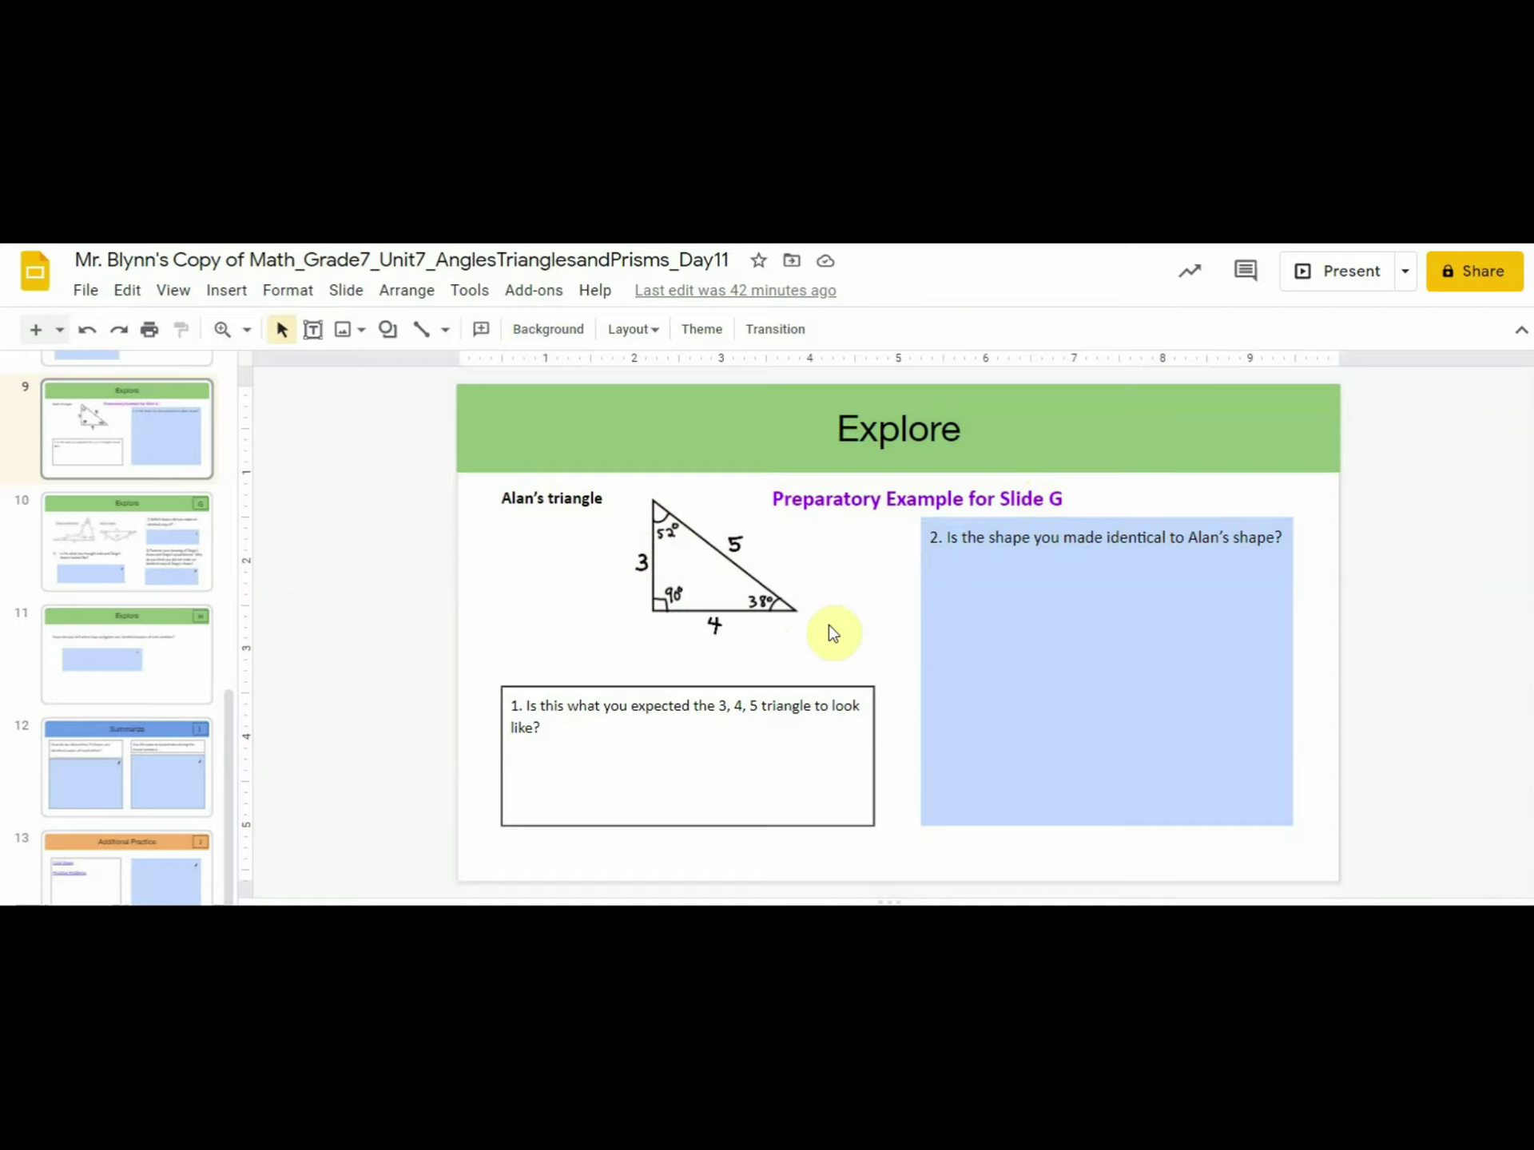
Upload the Triangle 1 image from the computer onto slide 9
left_click(230, 291)
mouse_move(257, 330)
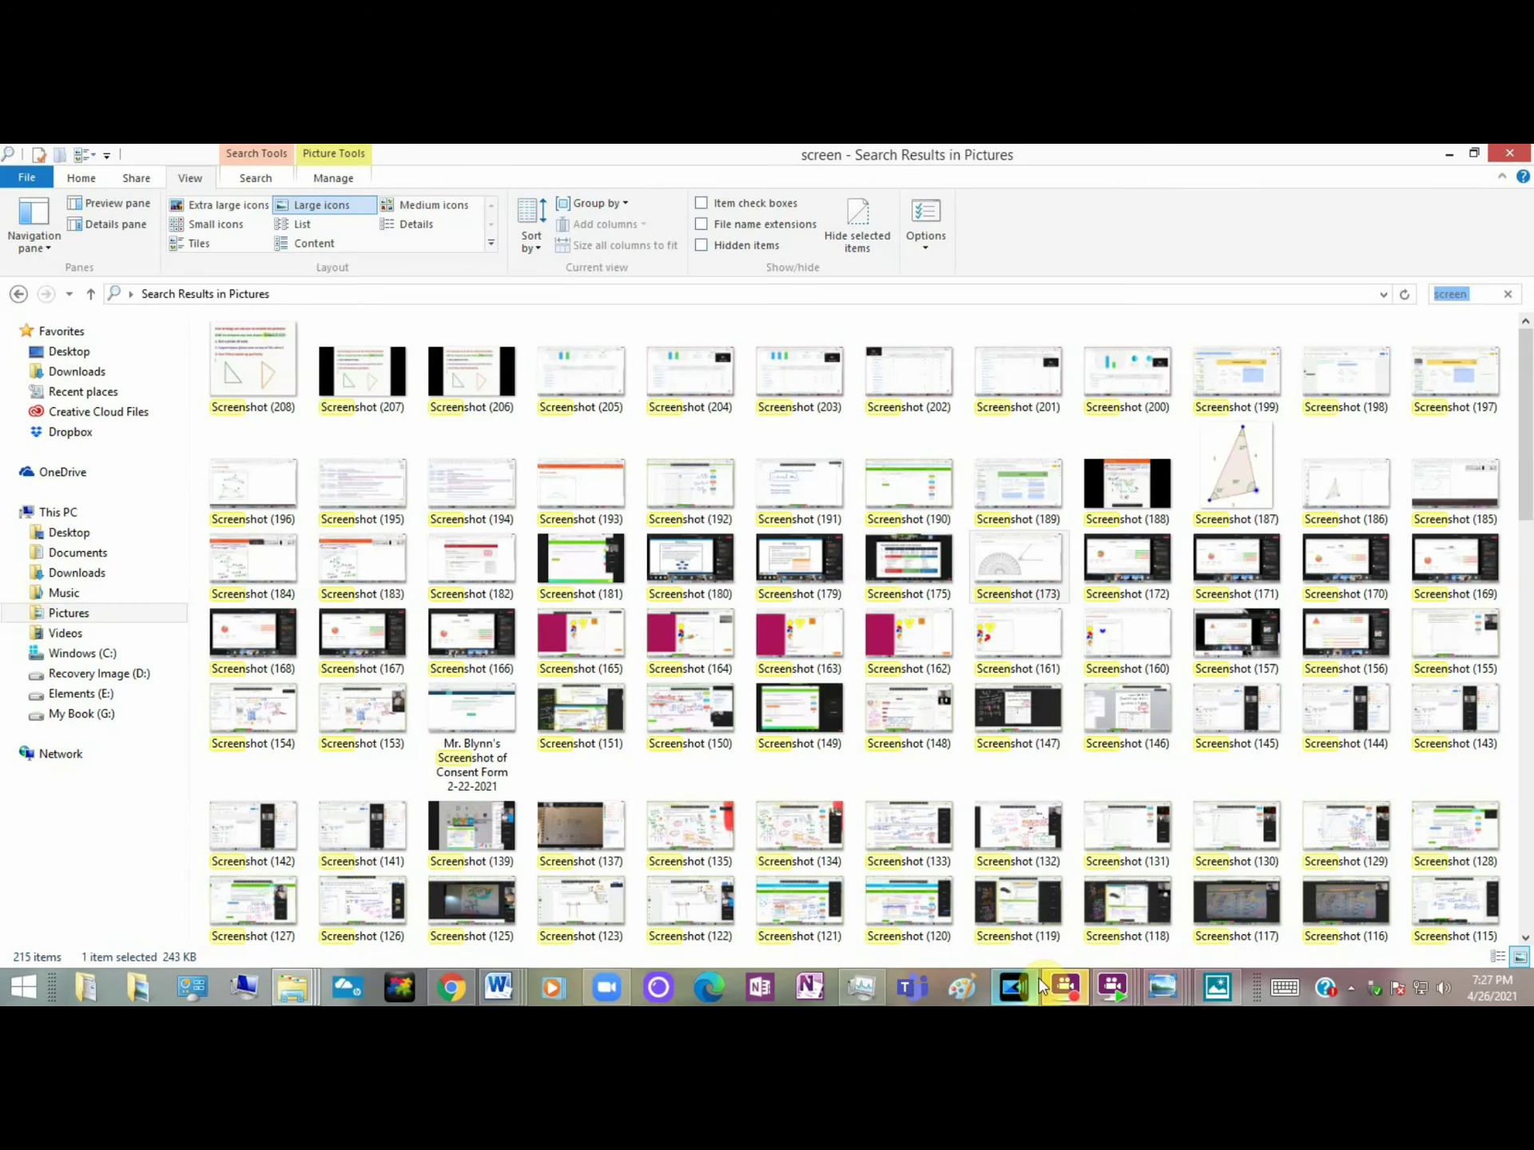
left_click(1479, 297)
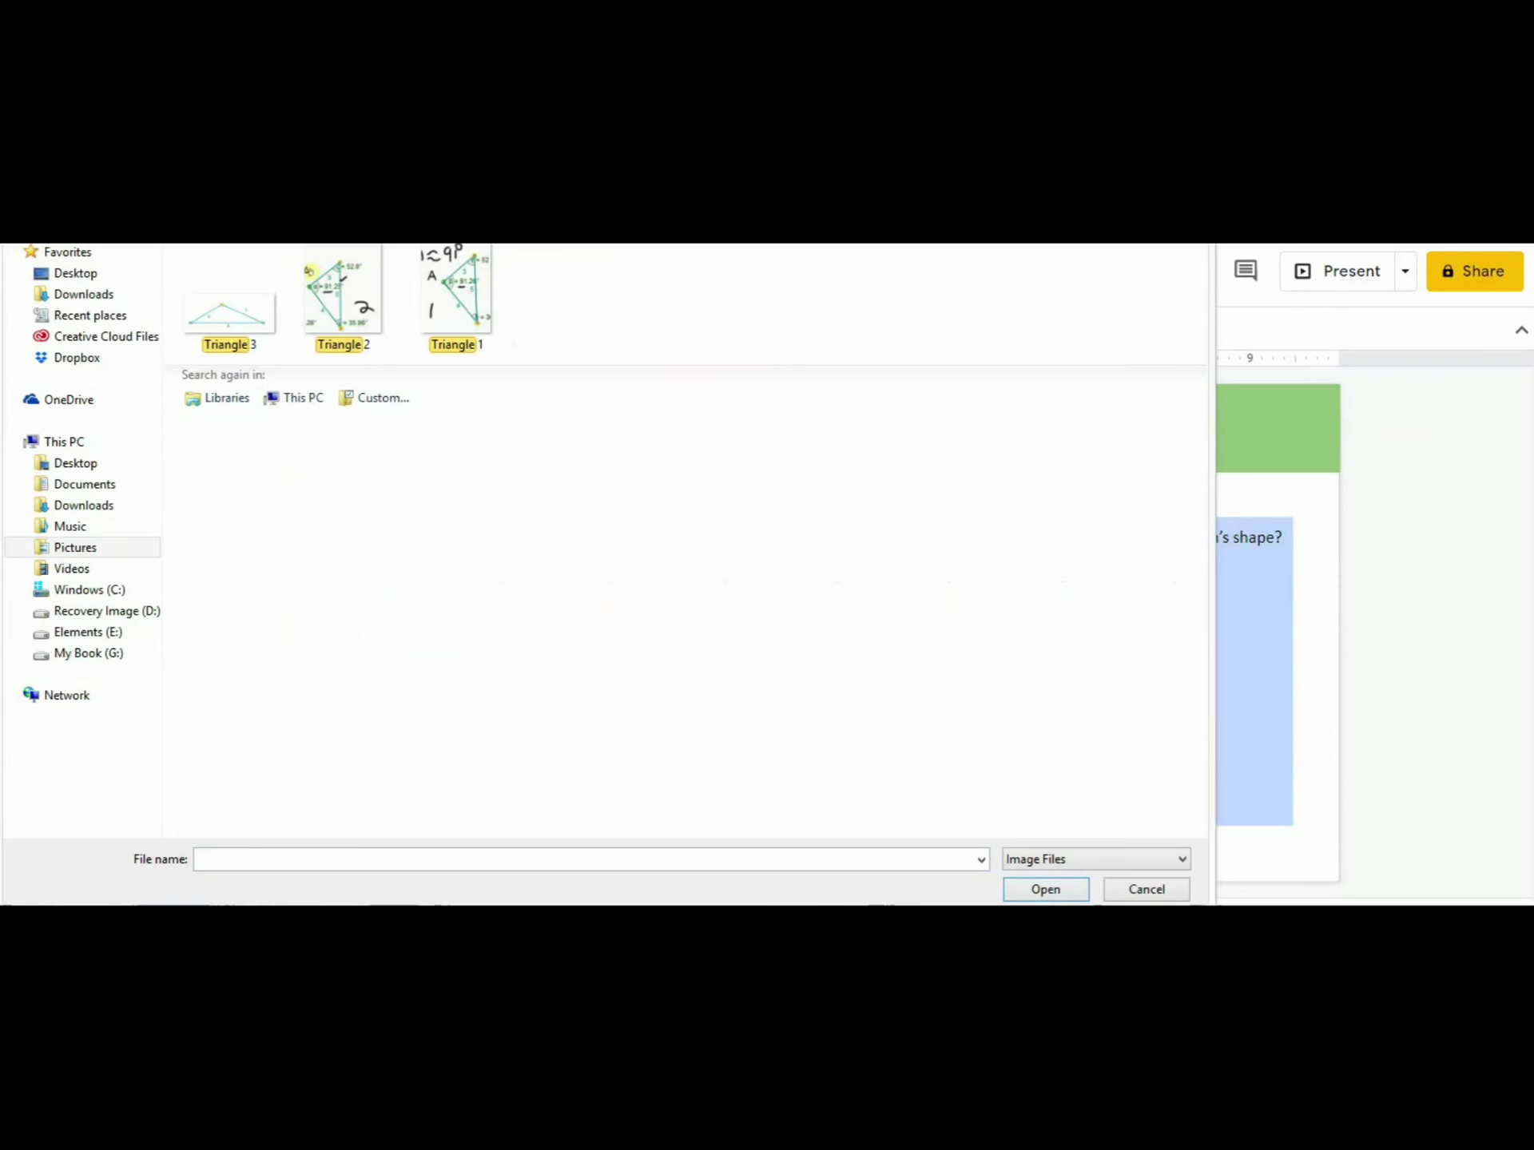
left_click(443, 295)
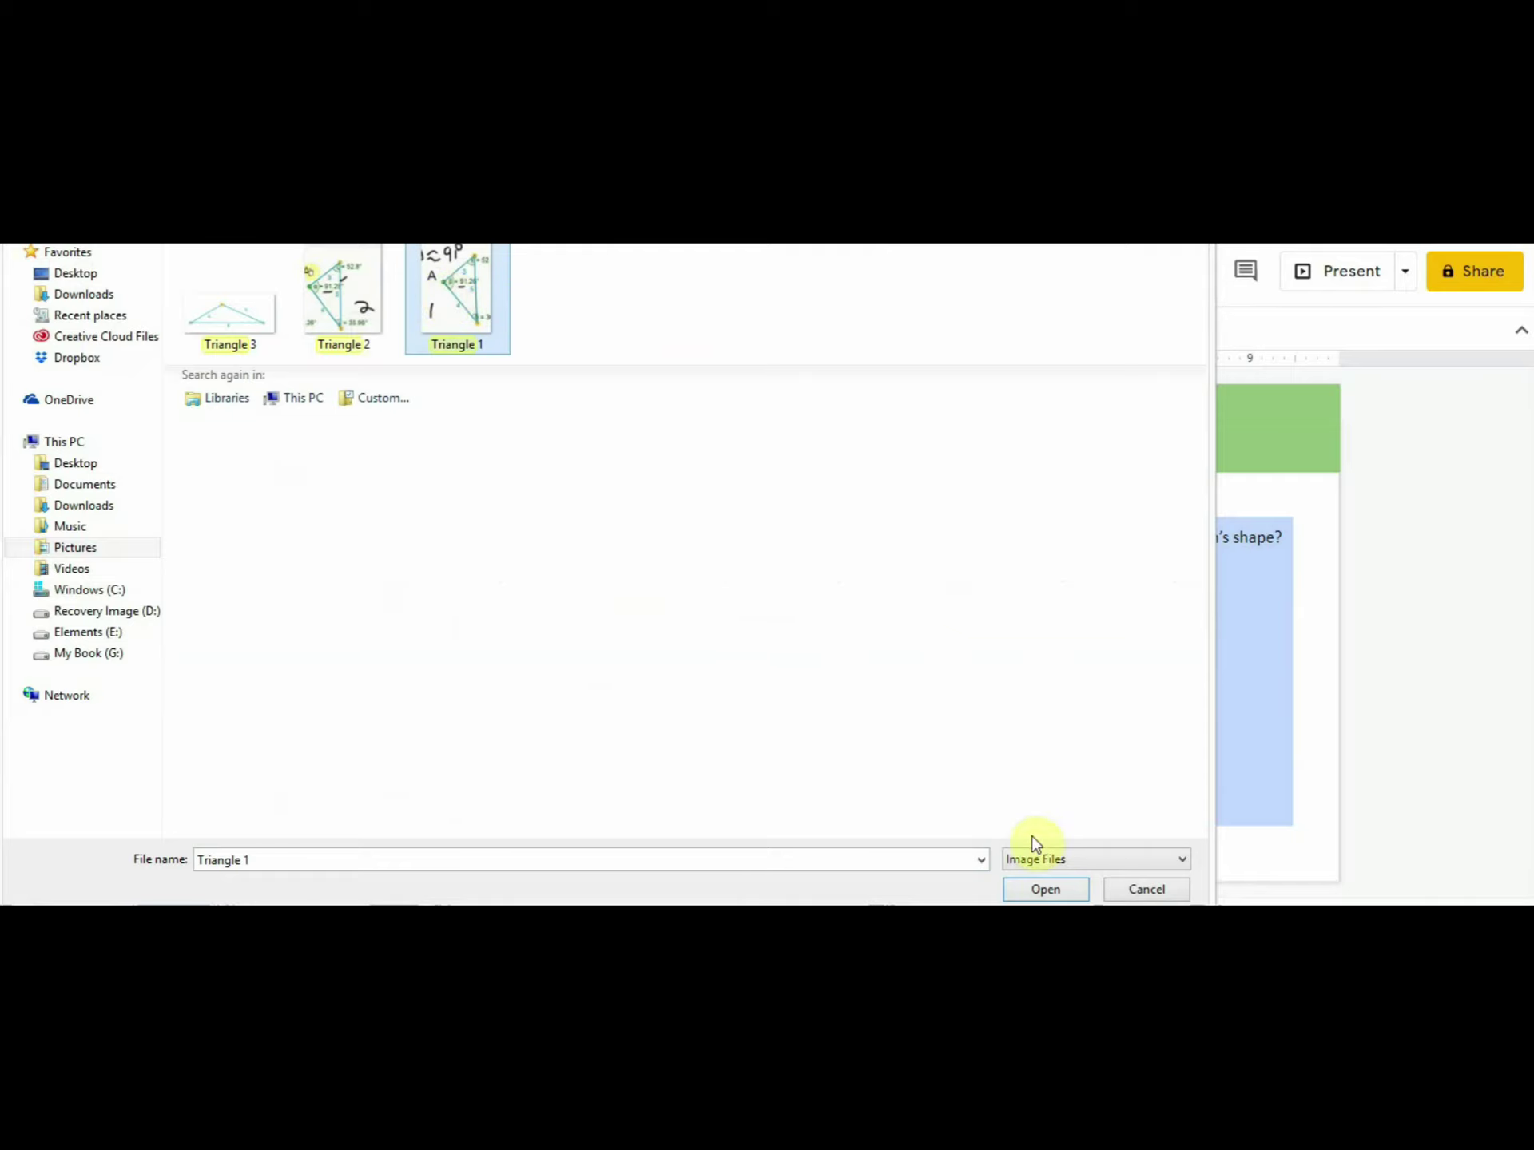
left_click(1045, 889)
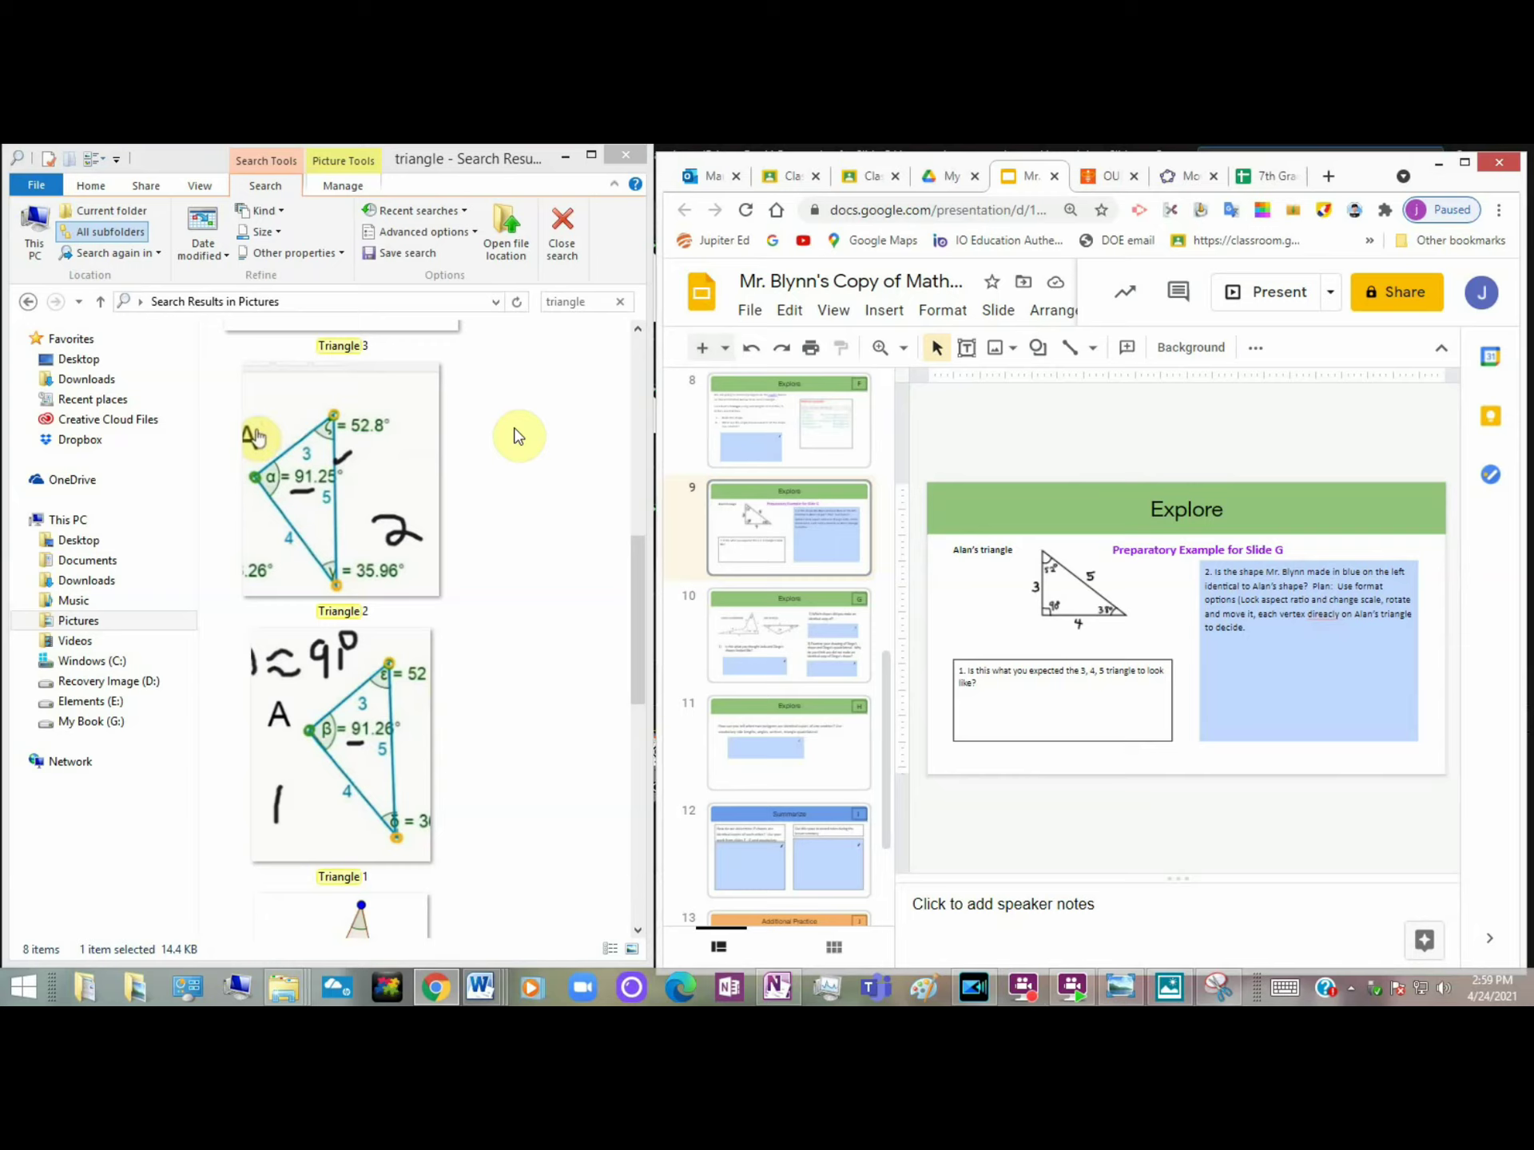
Drag the Triangle 1 picture from File Explorer onto slide 9 and place it beside Alan's triangle
left_click(342, 731)
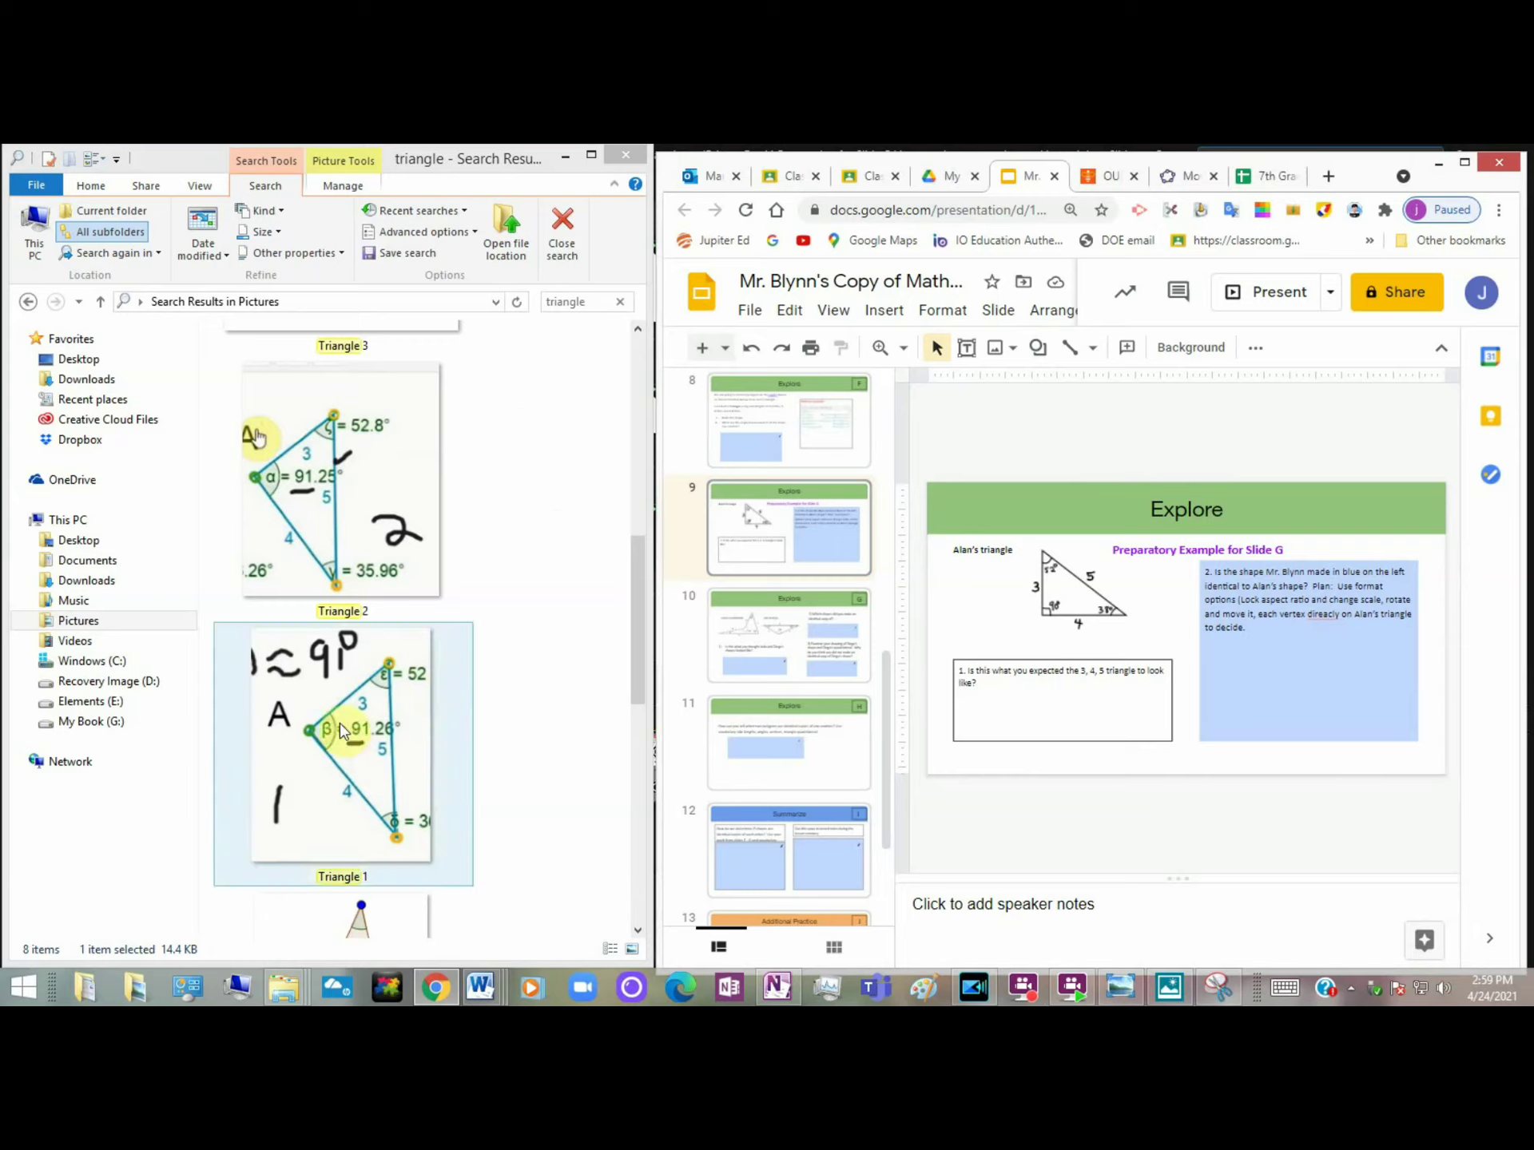
left_click(340, 730)
left_click_drag(340, 730, 1057, 673)
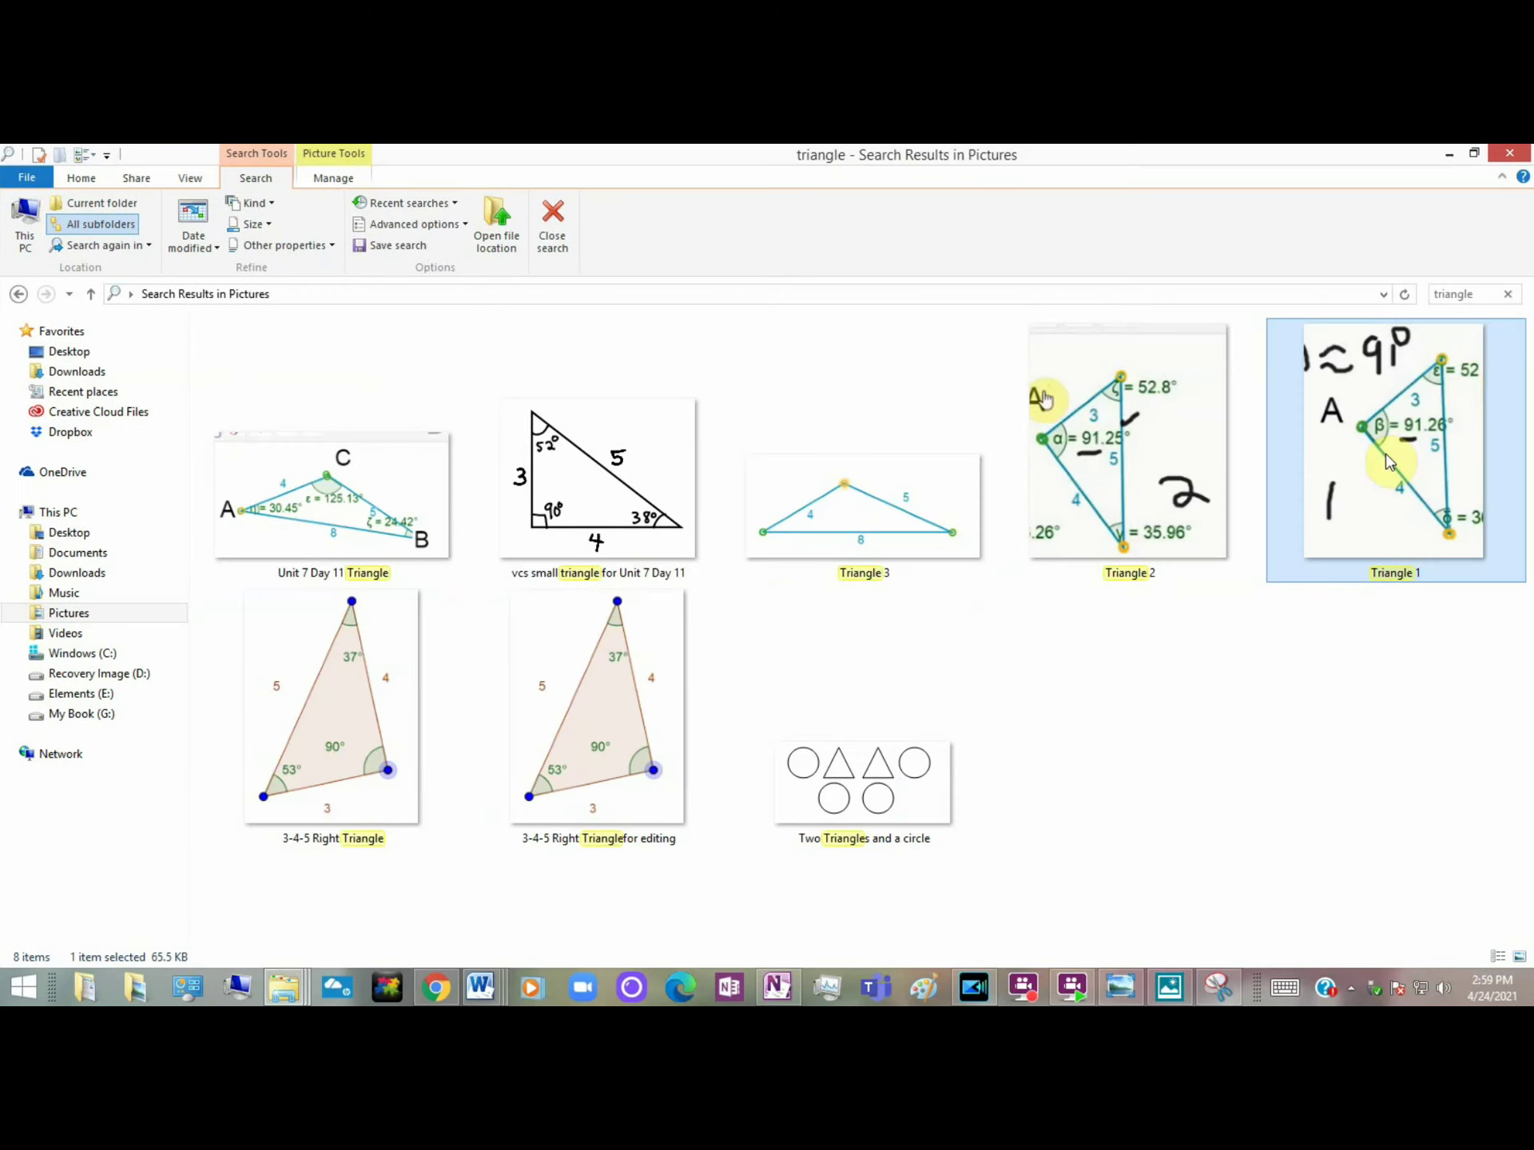
left_click(1368, 467)
left_click_drag(1371, 470, 1119, 688)
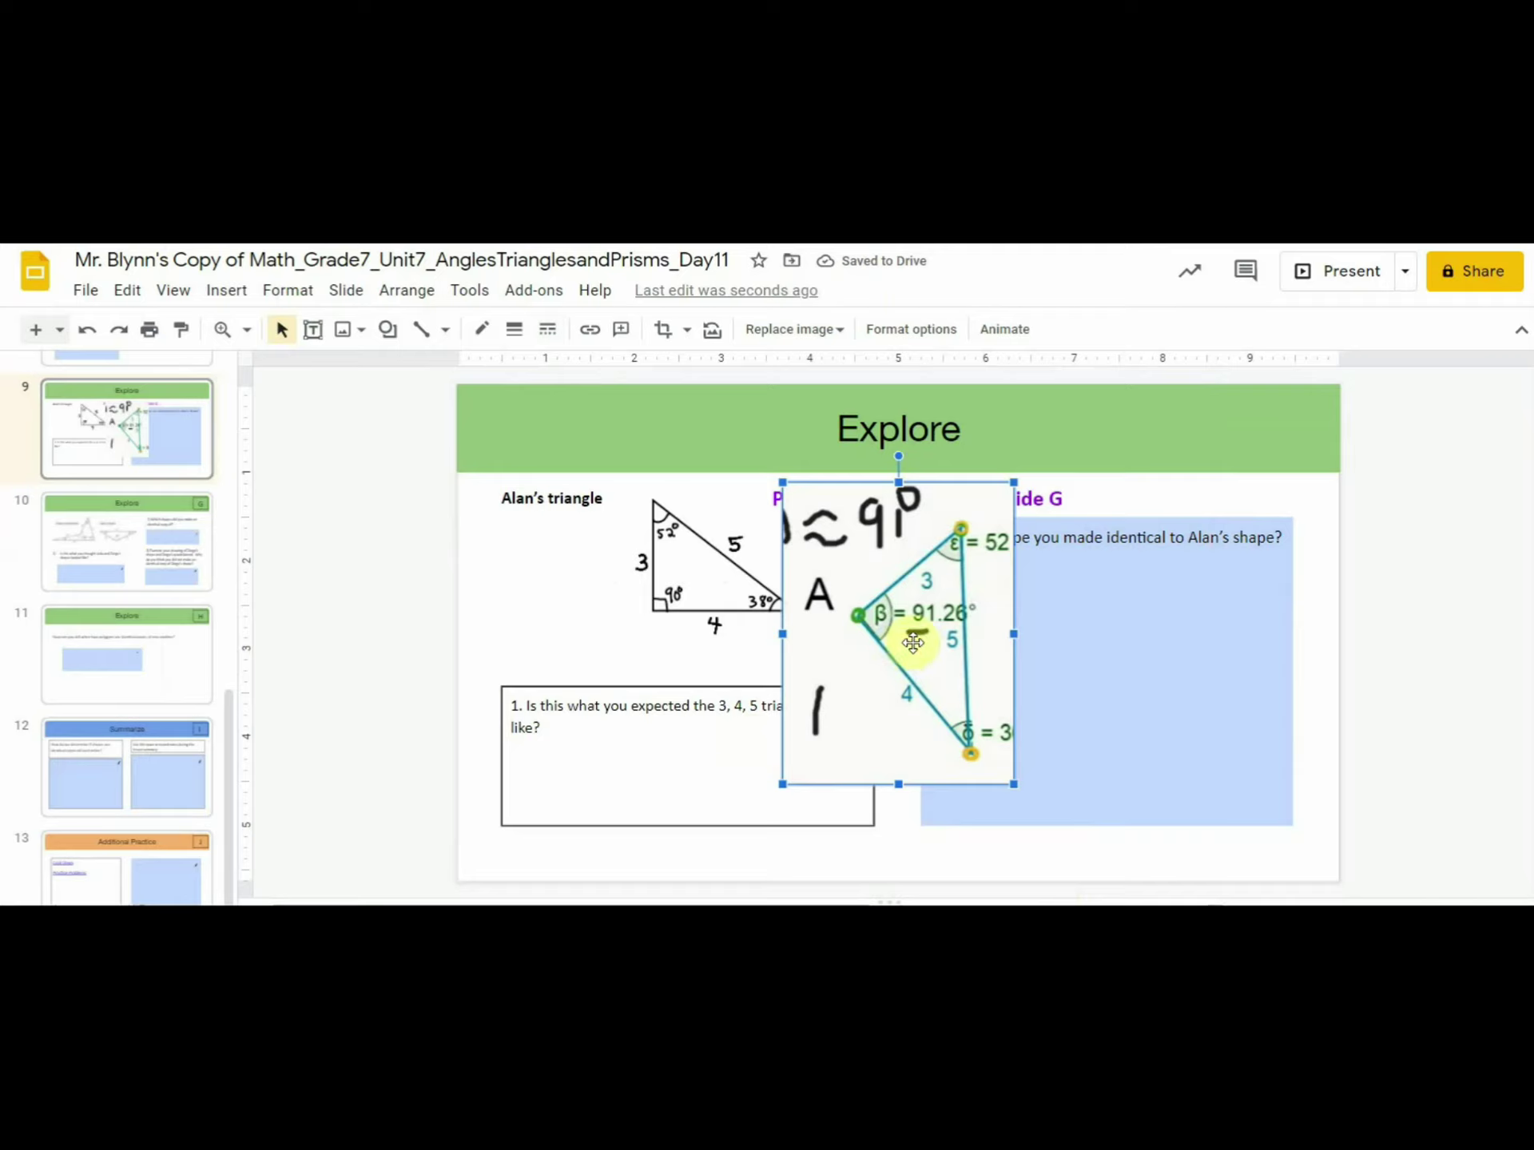
Nudge the Triangle 1 image right and raise its Transparency under Format options > Adjustments
left_click_drag(913, 641, 981, 651)
left_click(911, 329)
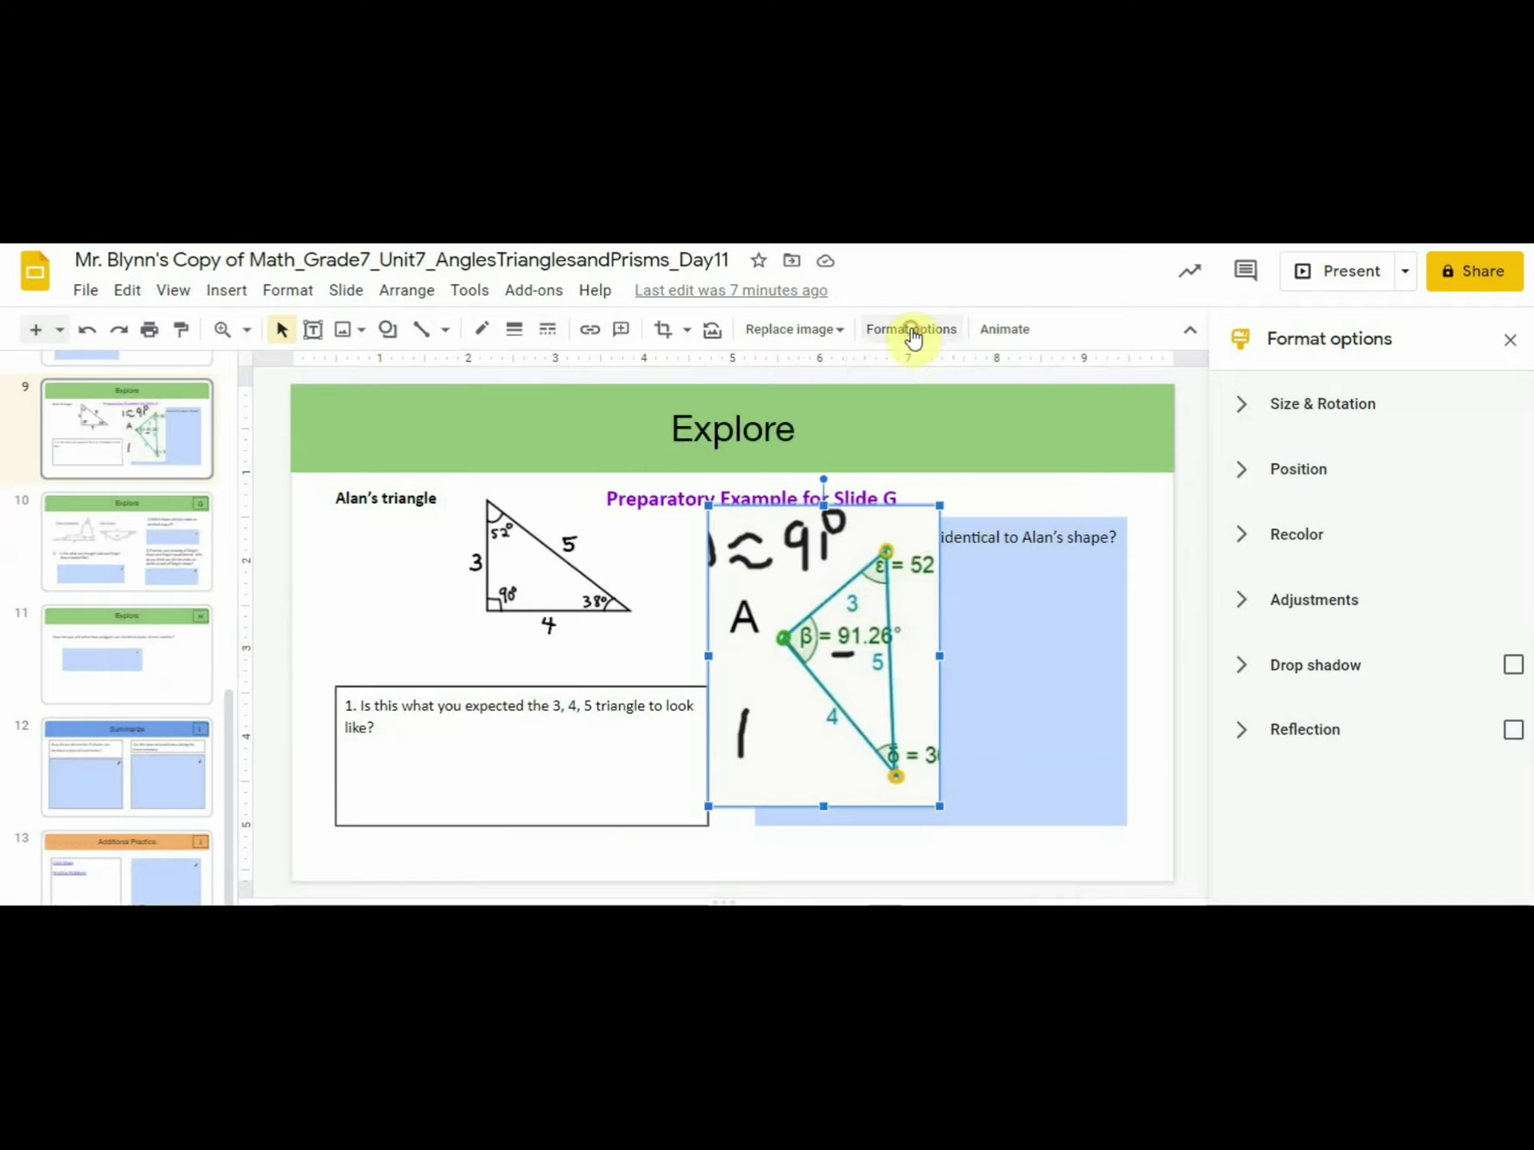
left_click(1297, 603)
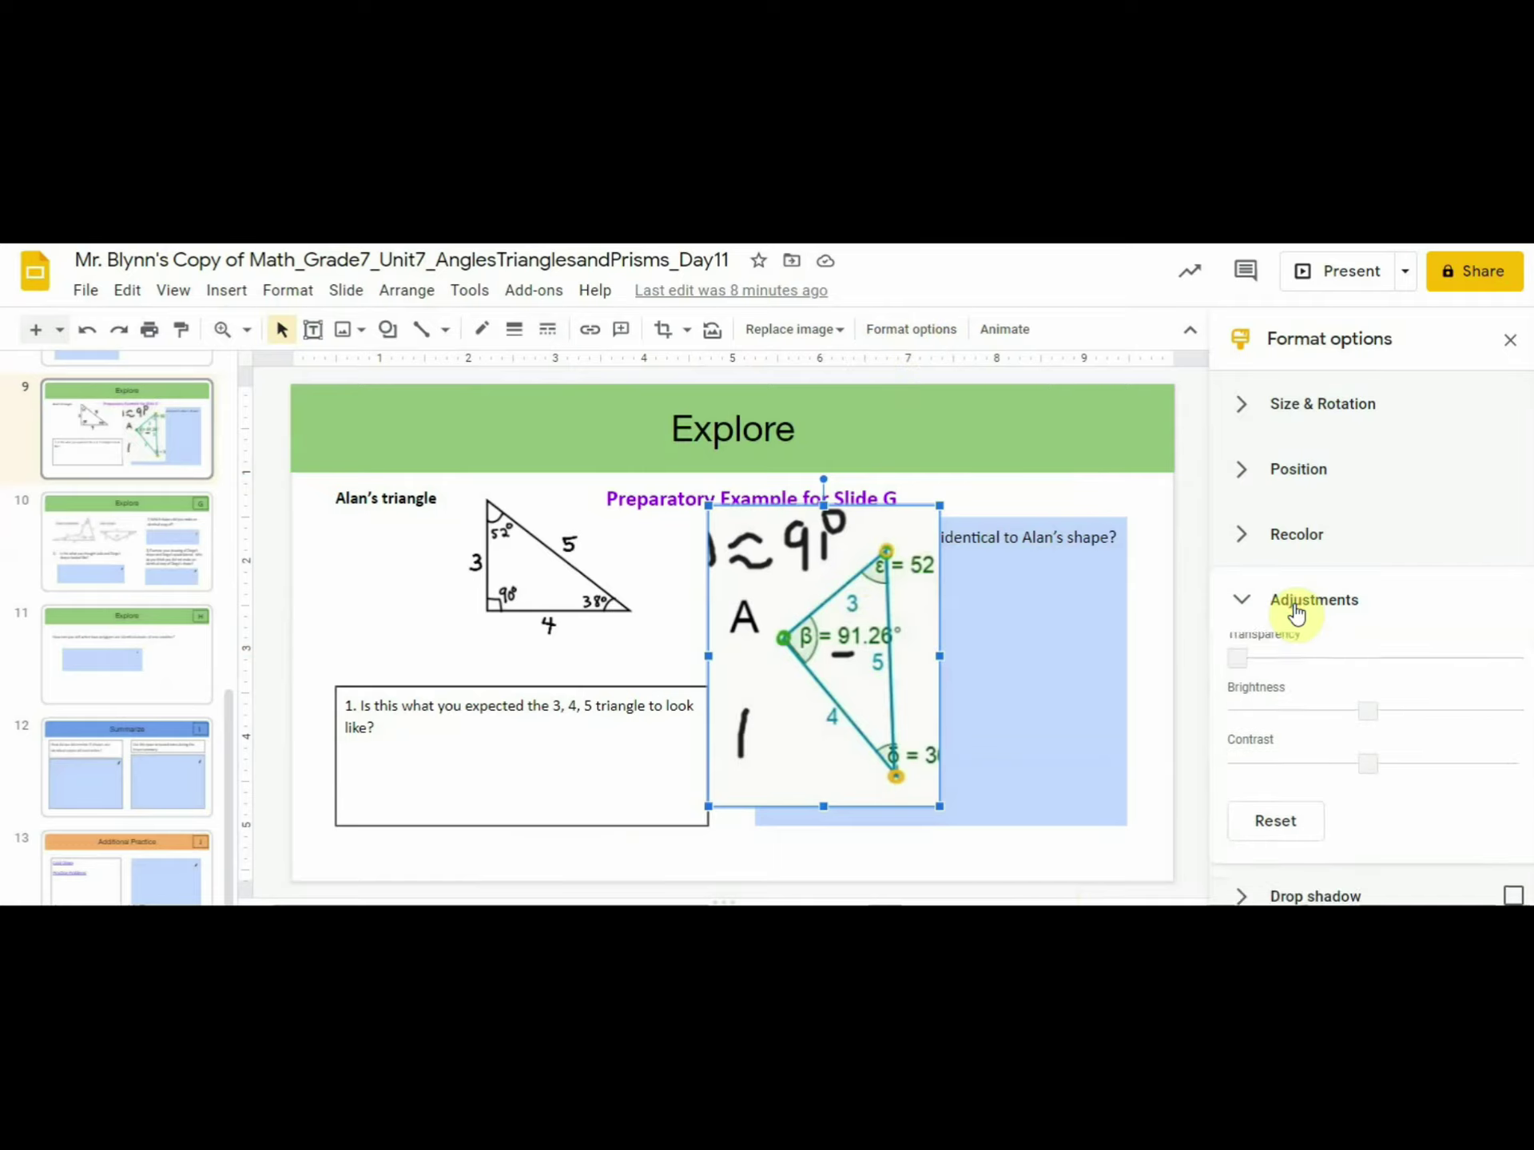
left_click_drag(1237, 672, 1347, 672)
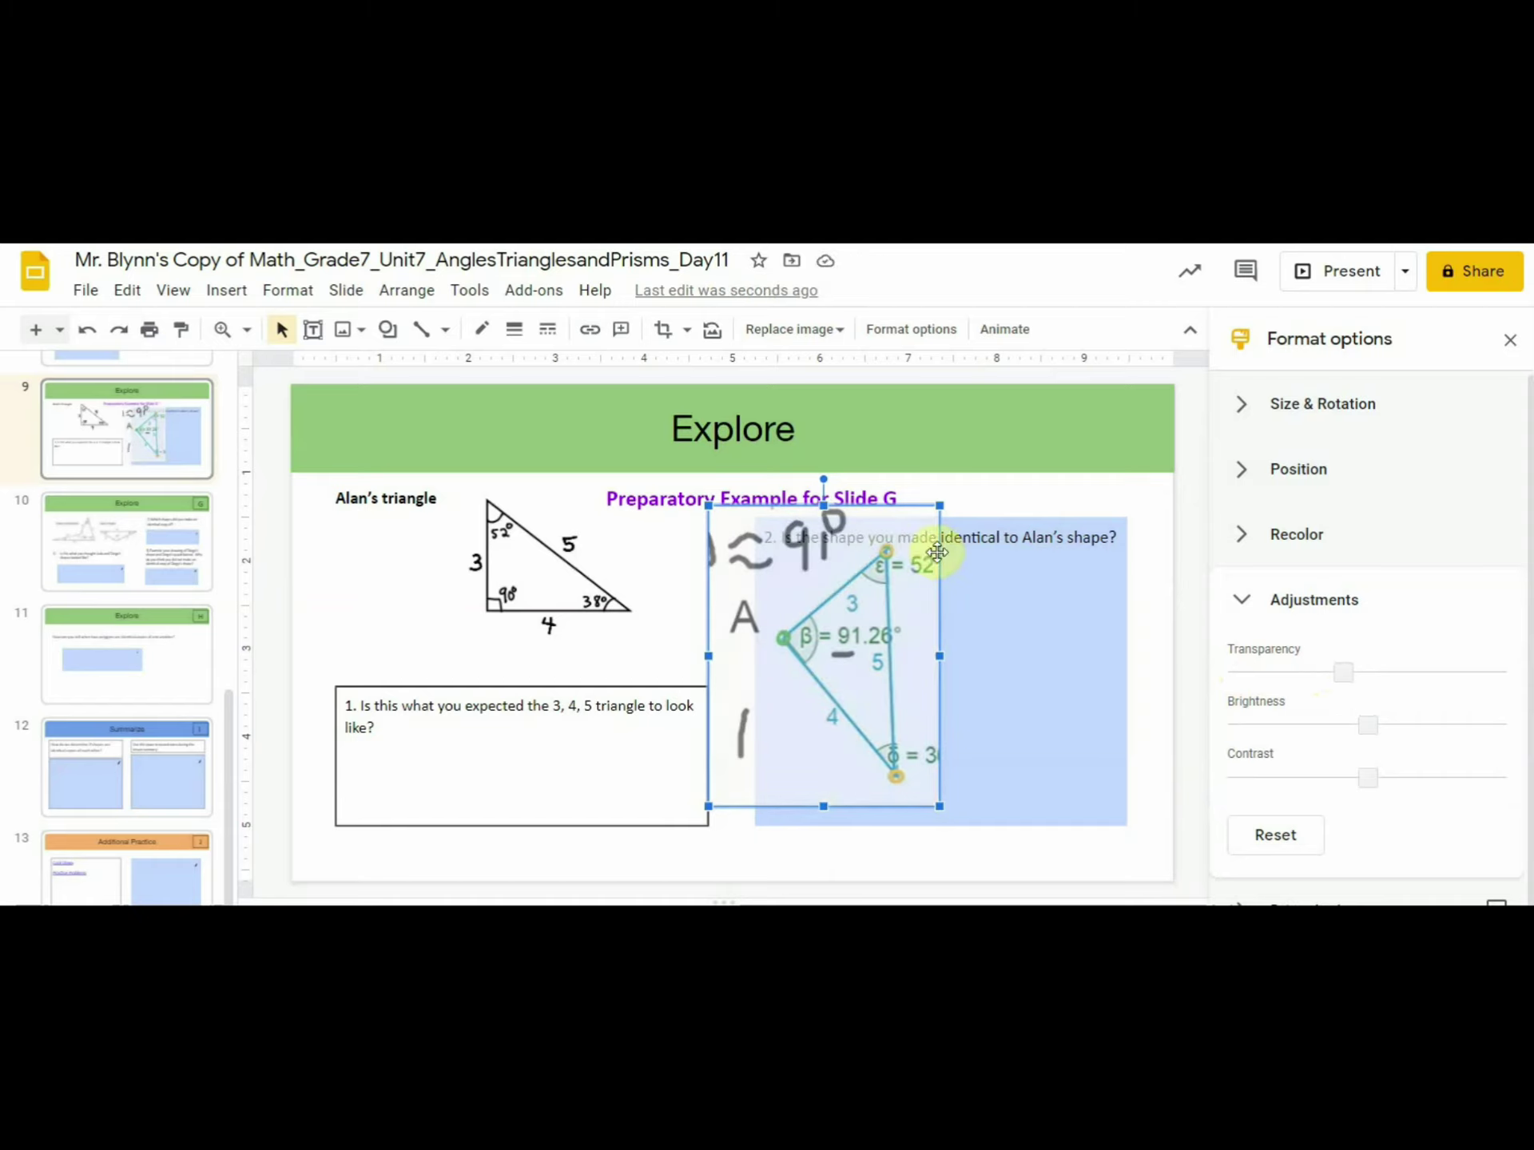
Try the flip options without keeping them, then rotate the Triangle 1 image 90° twice to reach 180°
left_click(1281, 403)
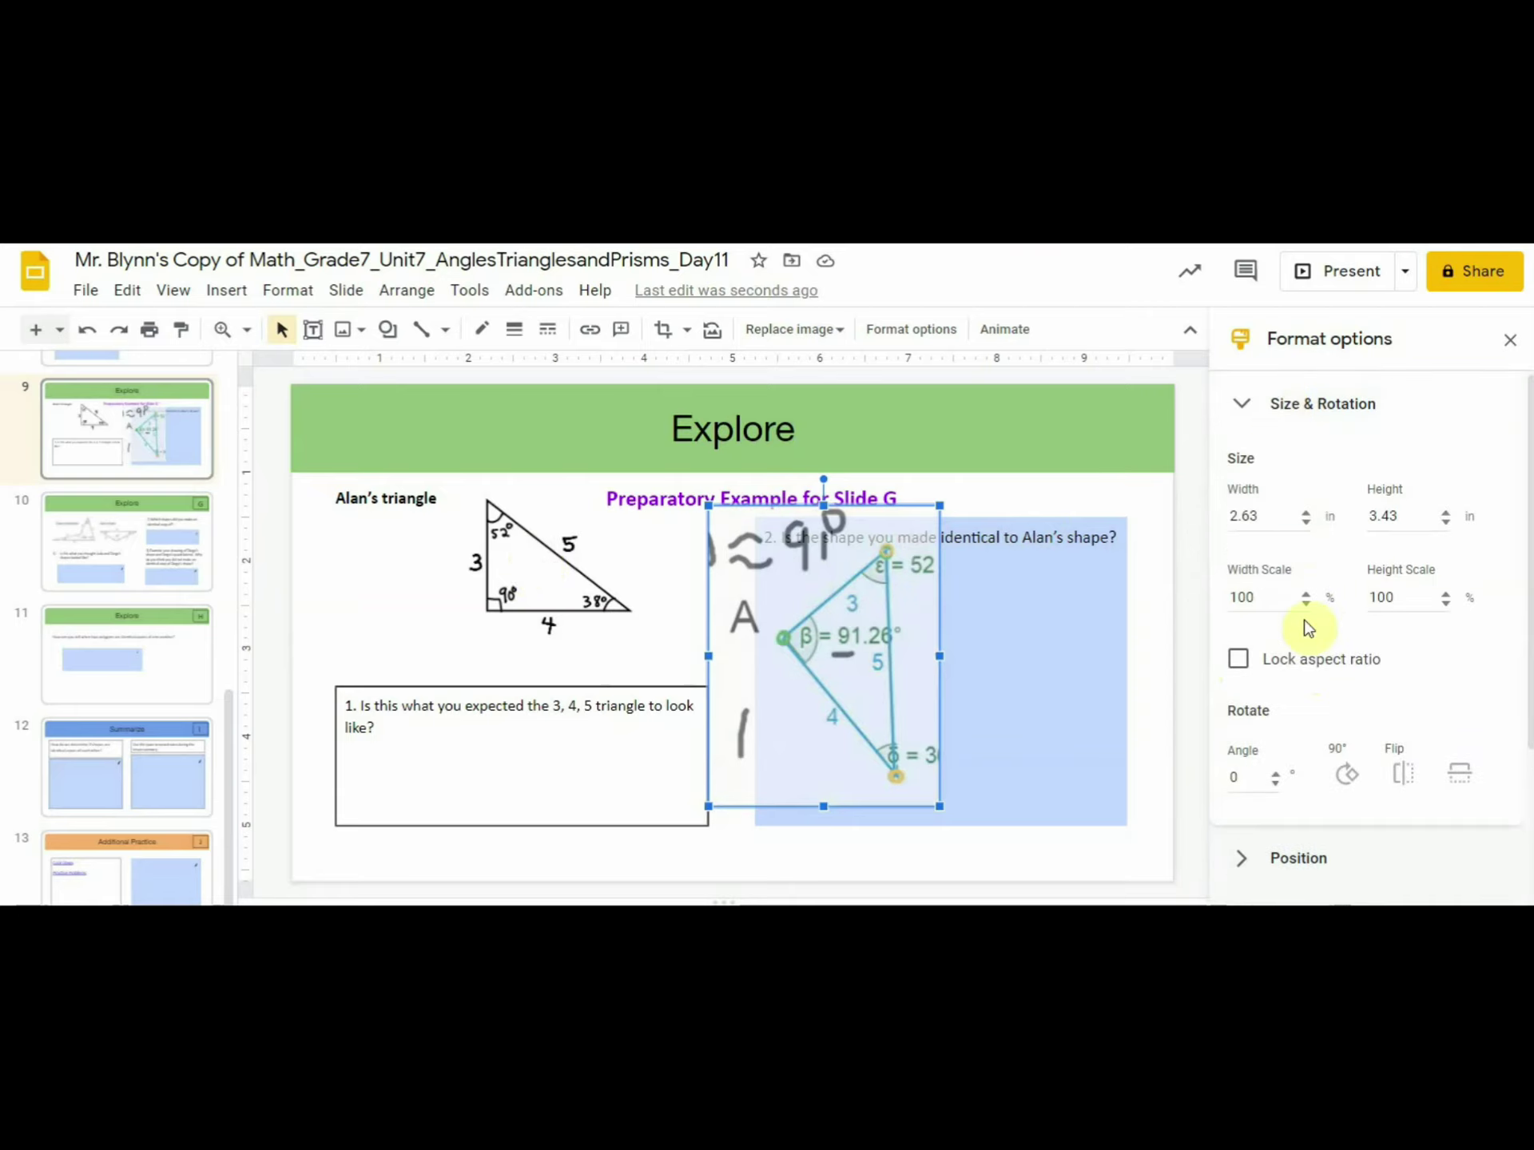
left_click(1404, 776)
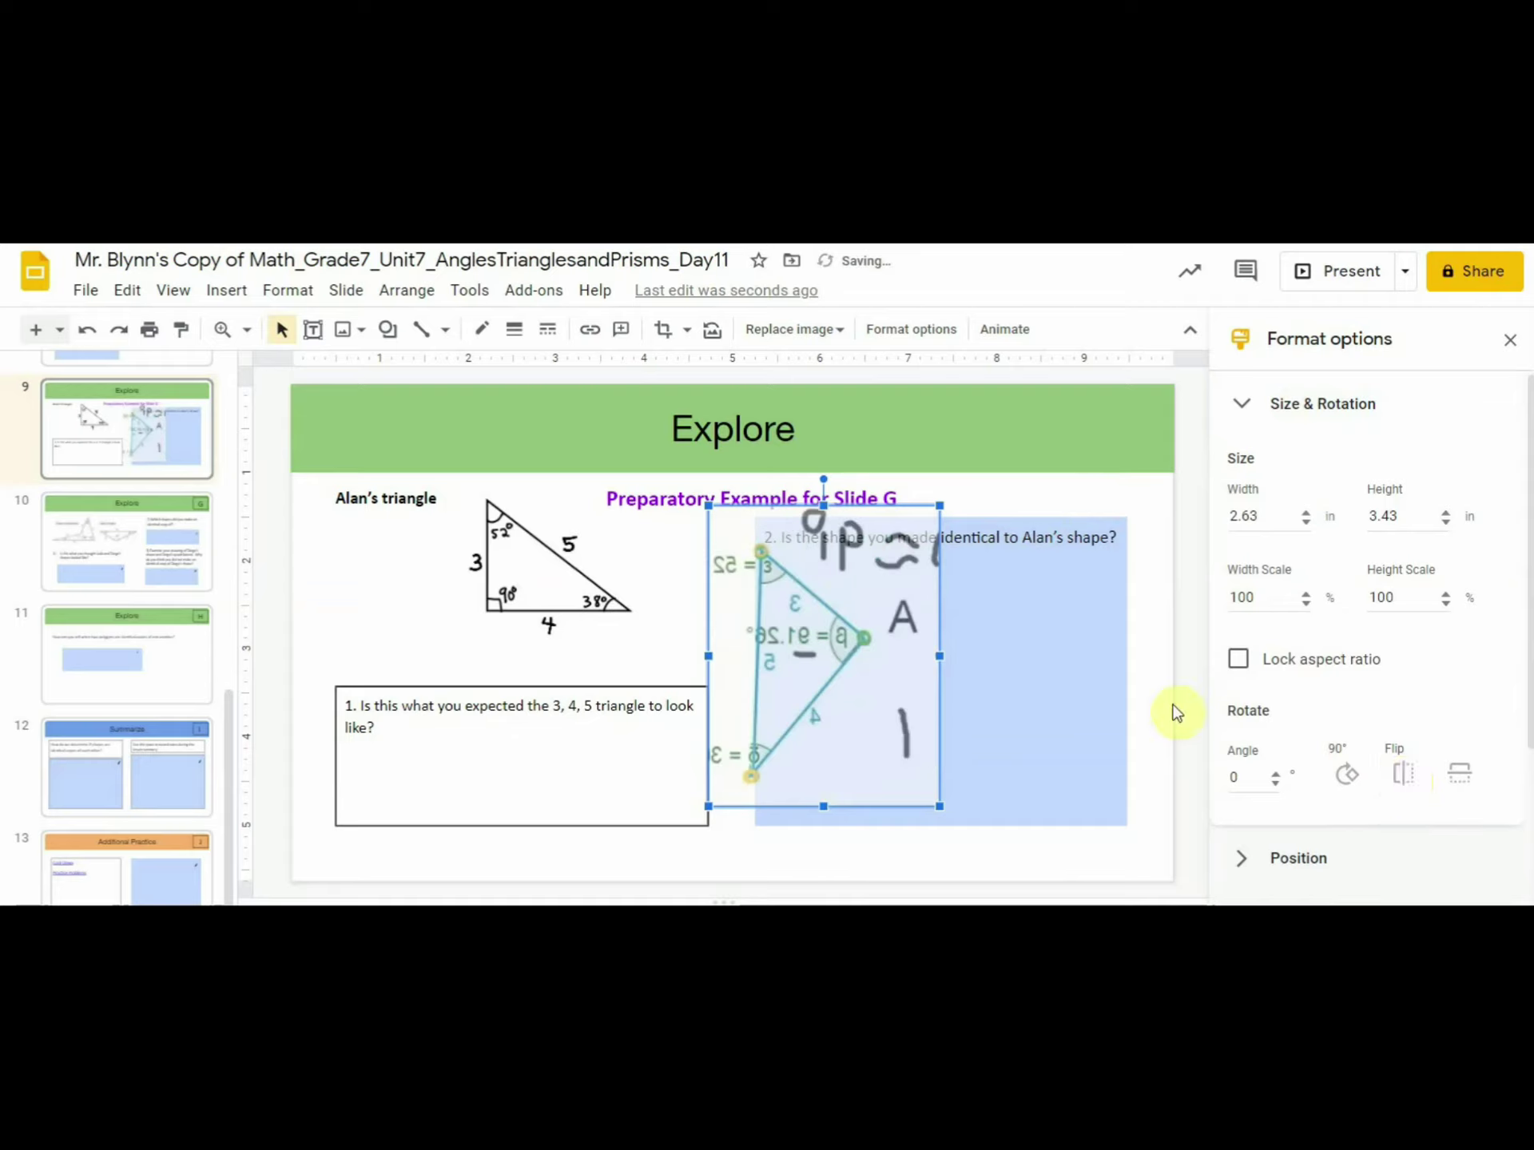
left_click(1402, 778)
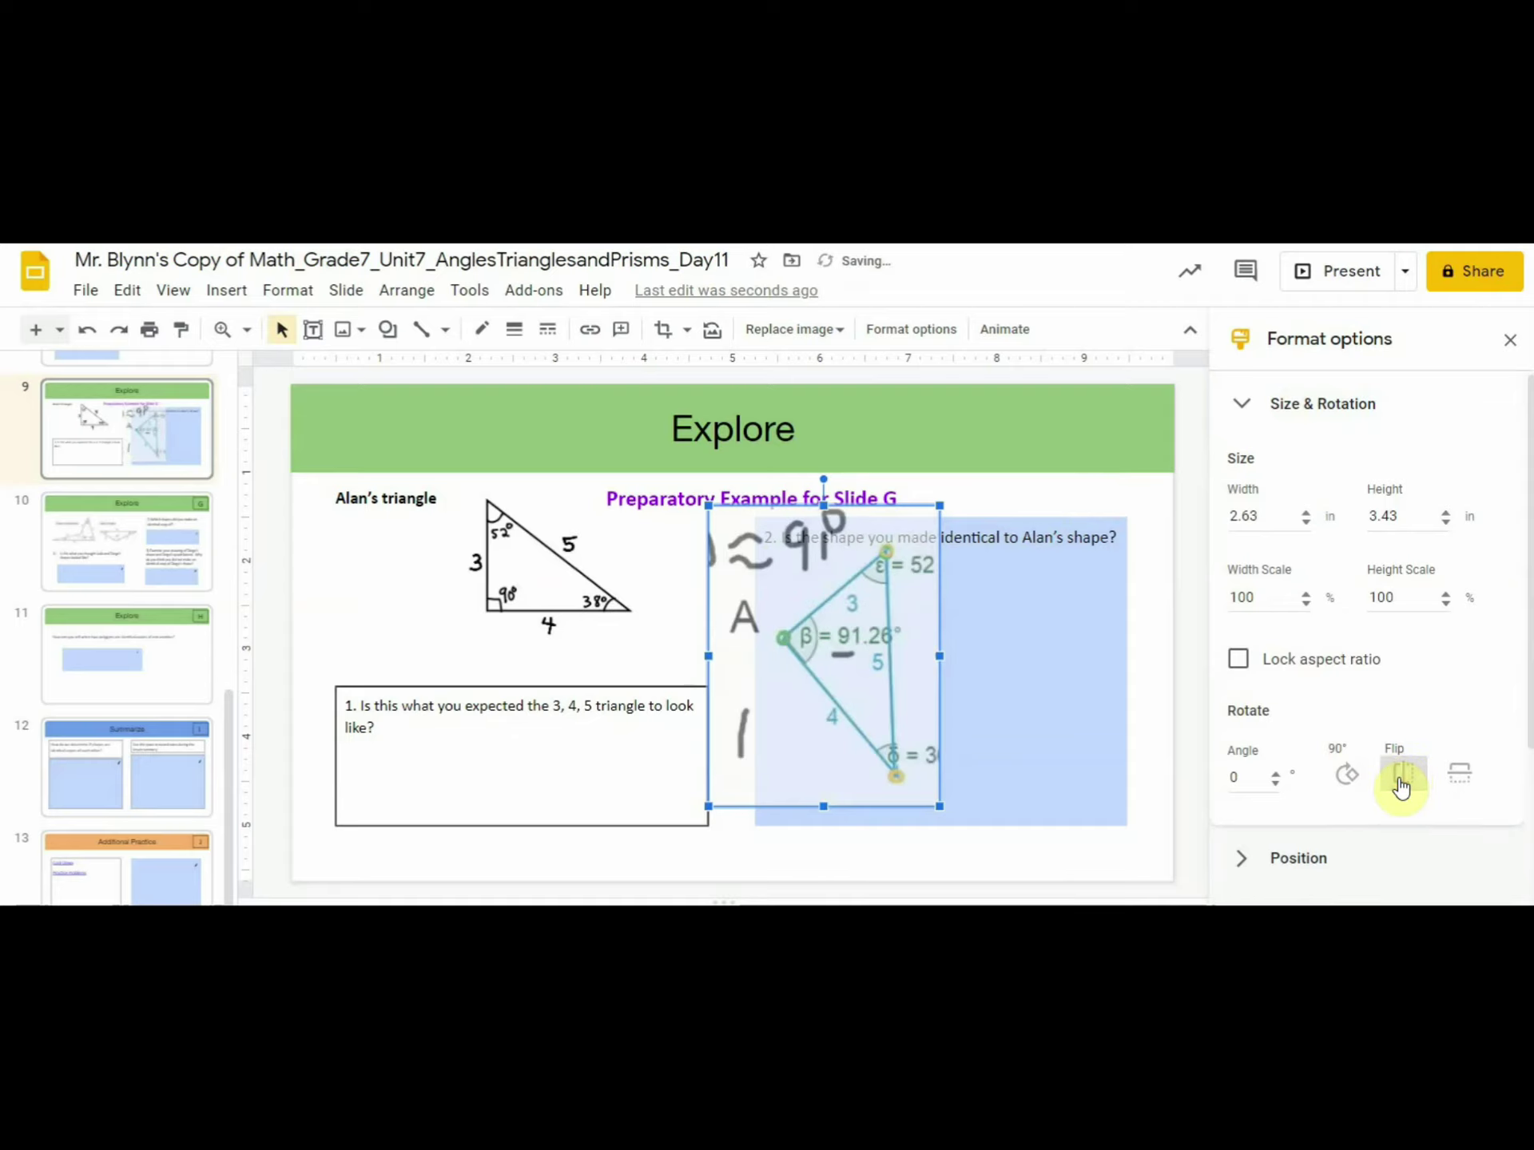
left_click(1402, 779)
left_click(1402, 779)
left_click(1461, 775)
left_click(1460, 775)
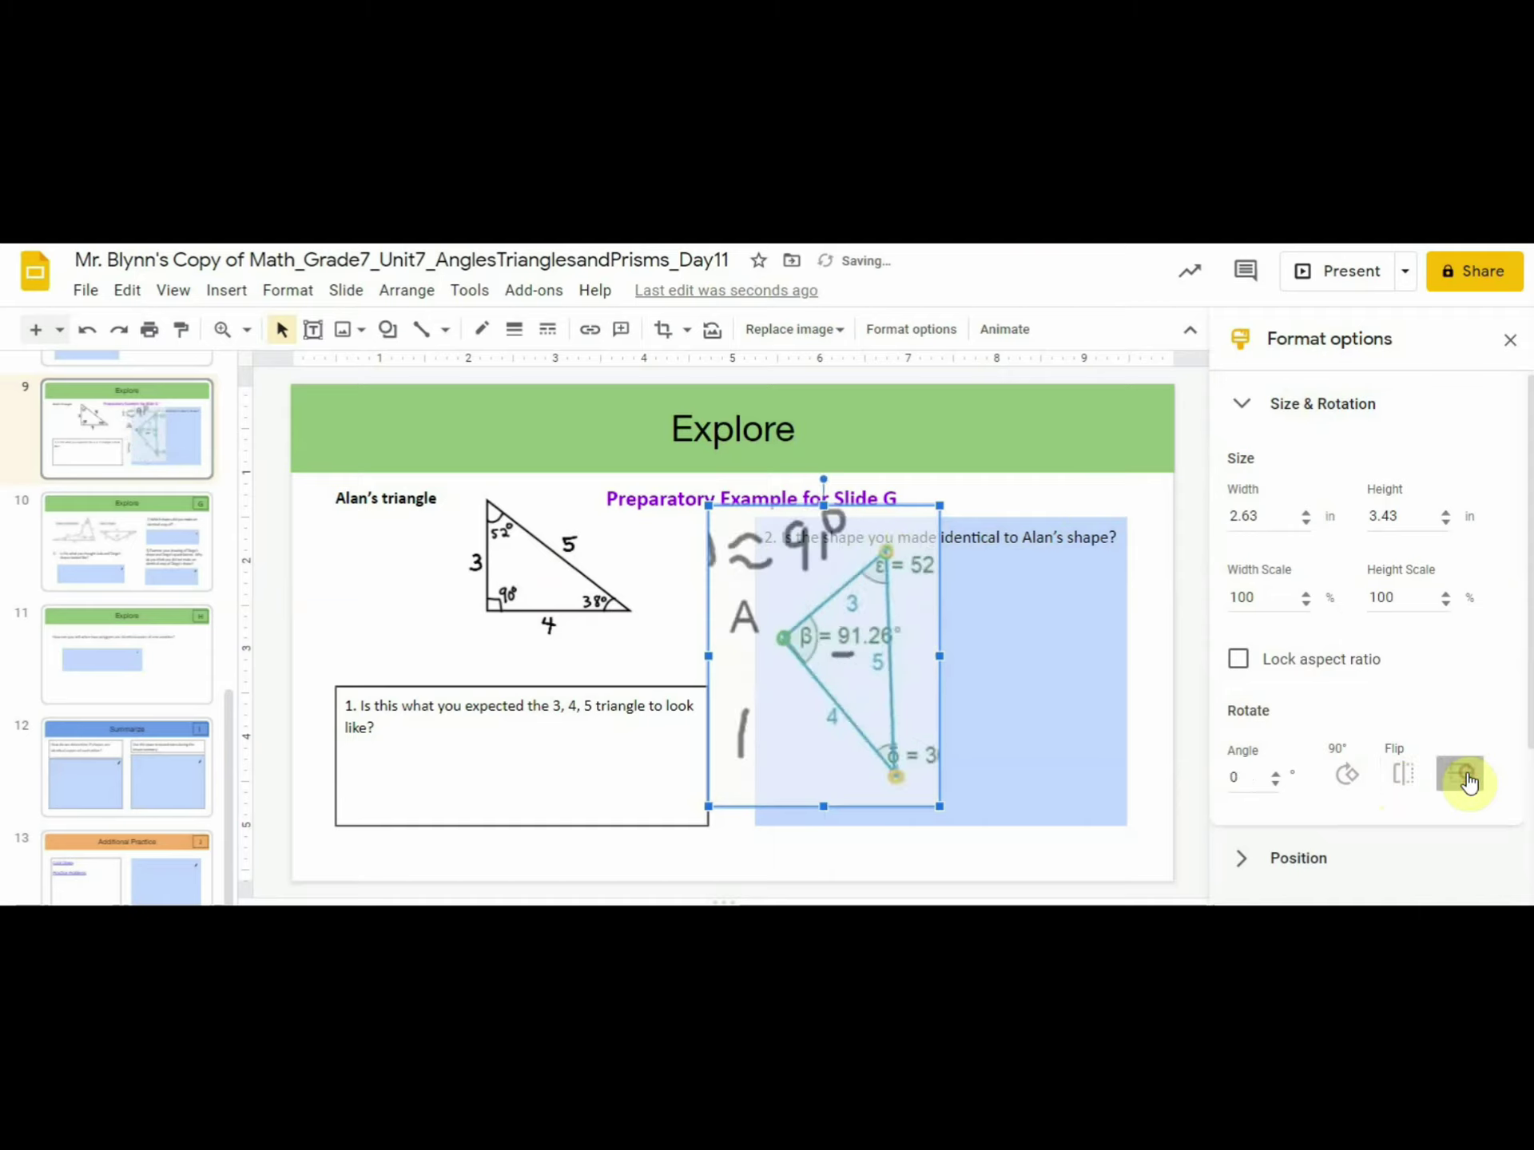
left_click(1467, 777)
left_click(1467, 777)
left_click(1344, 787)
left_click(1342, 783)
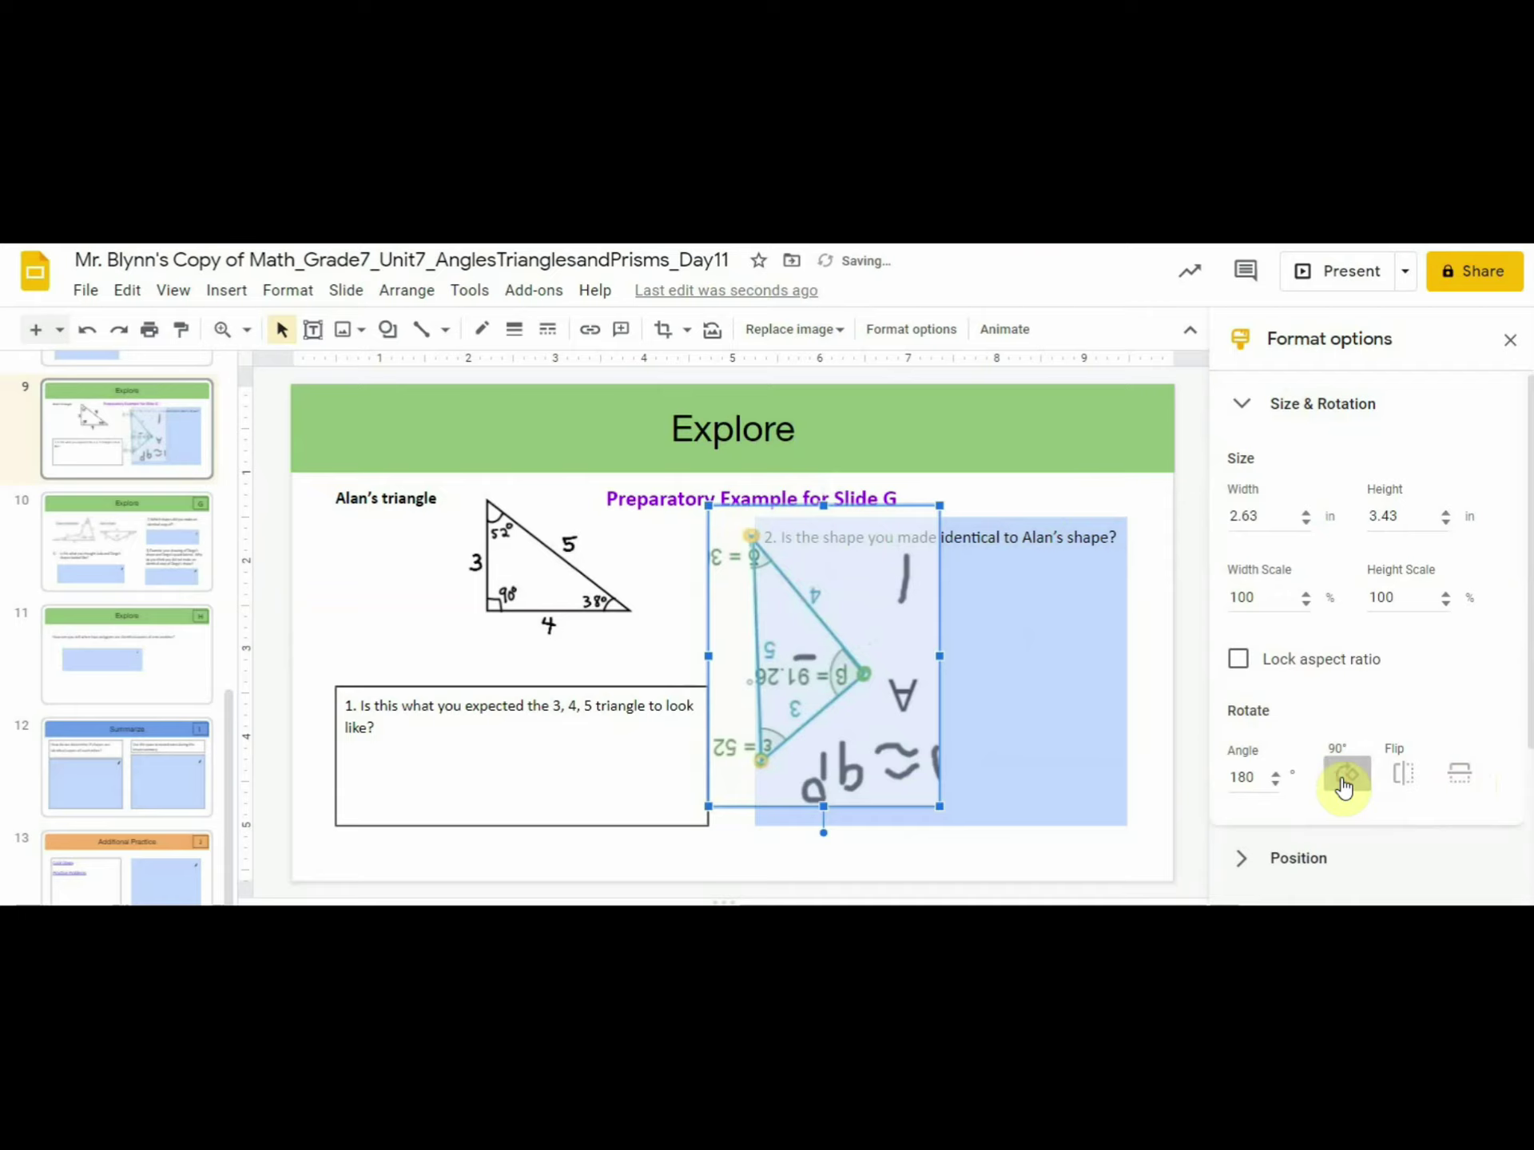
Rotate the Triangle 1 image with its rotation handle to about 311°
left_click_drag(823, 833, 514, 600)
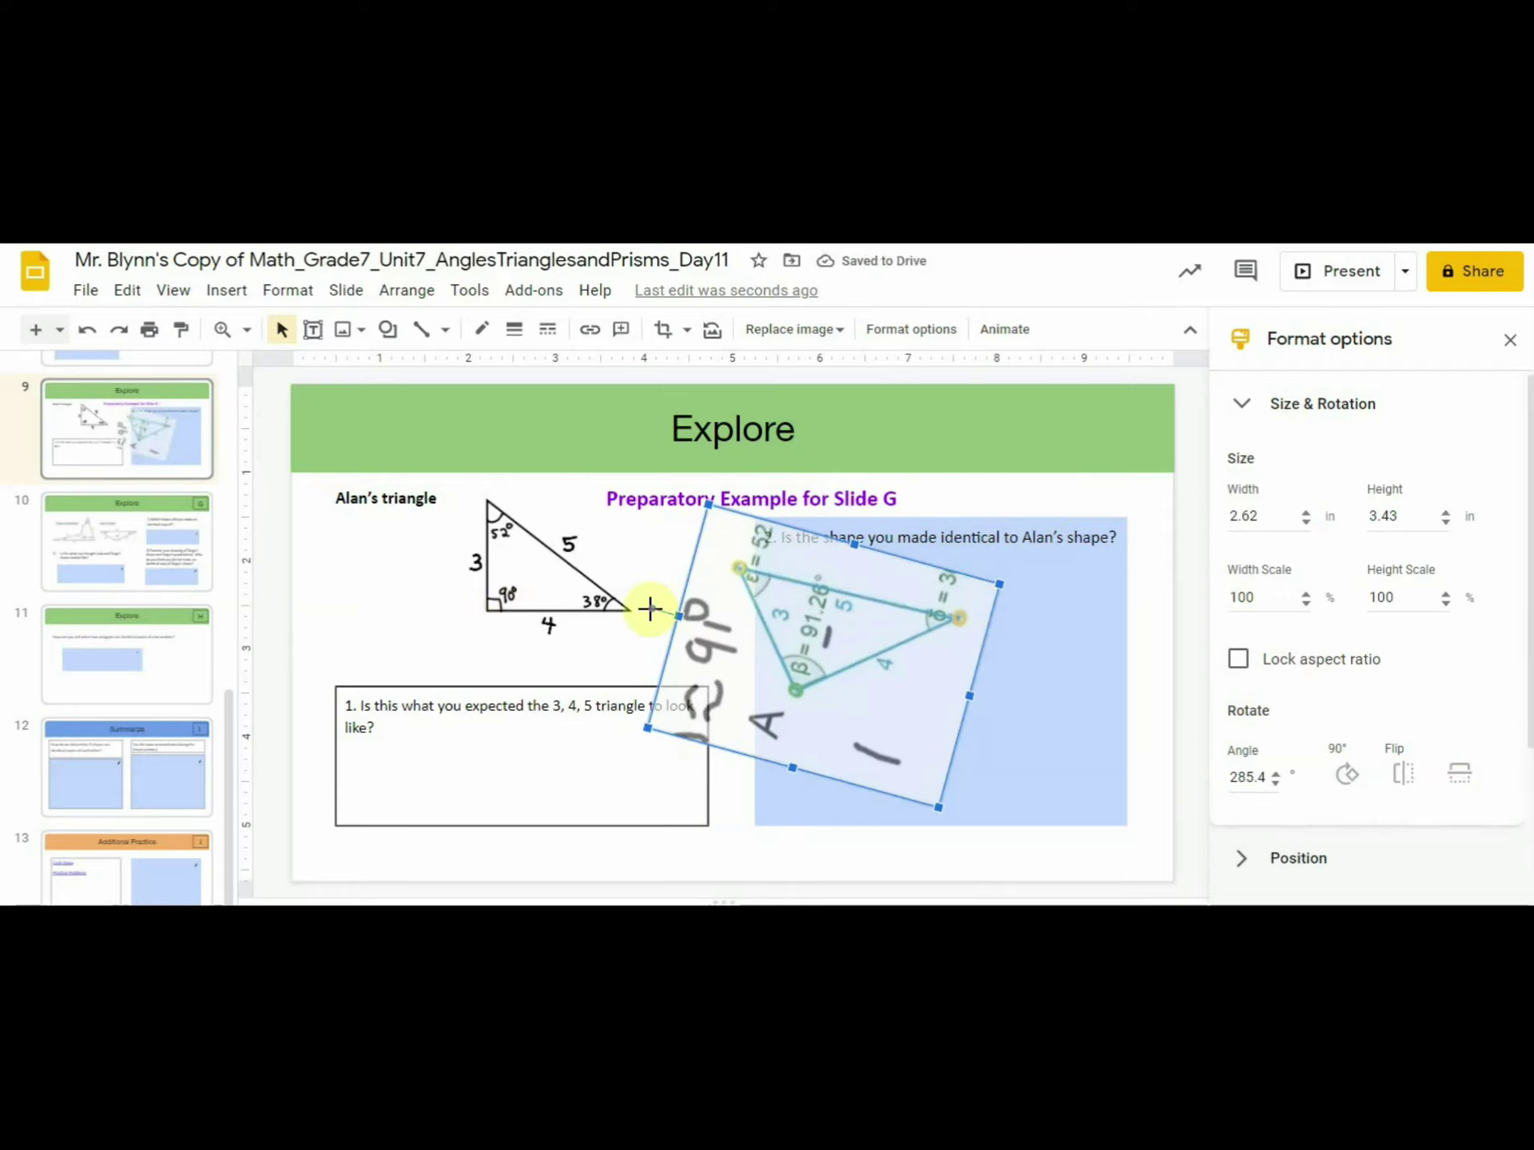
left_click_drag(650, 609, 675, 559)
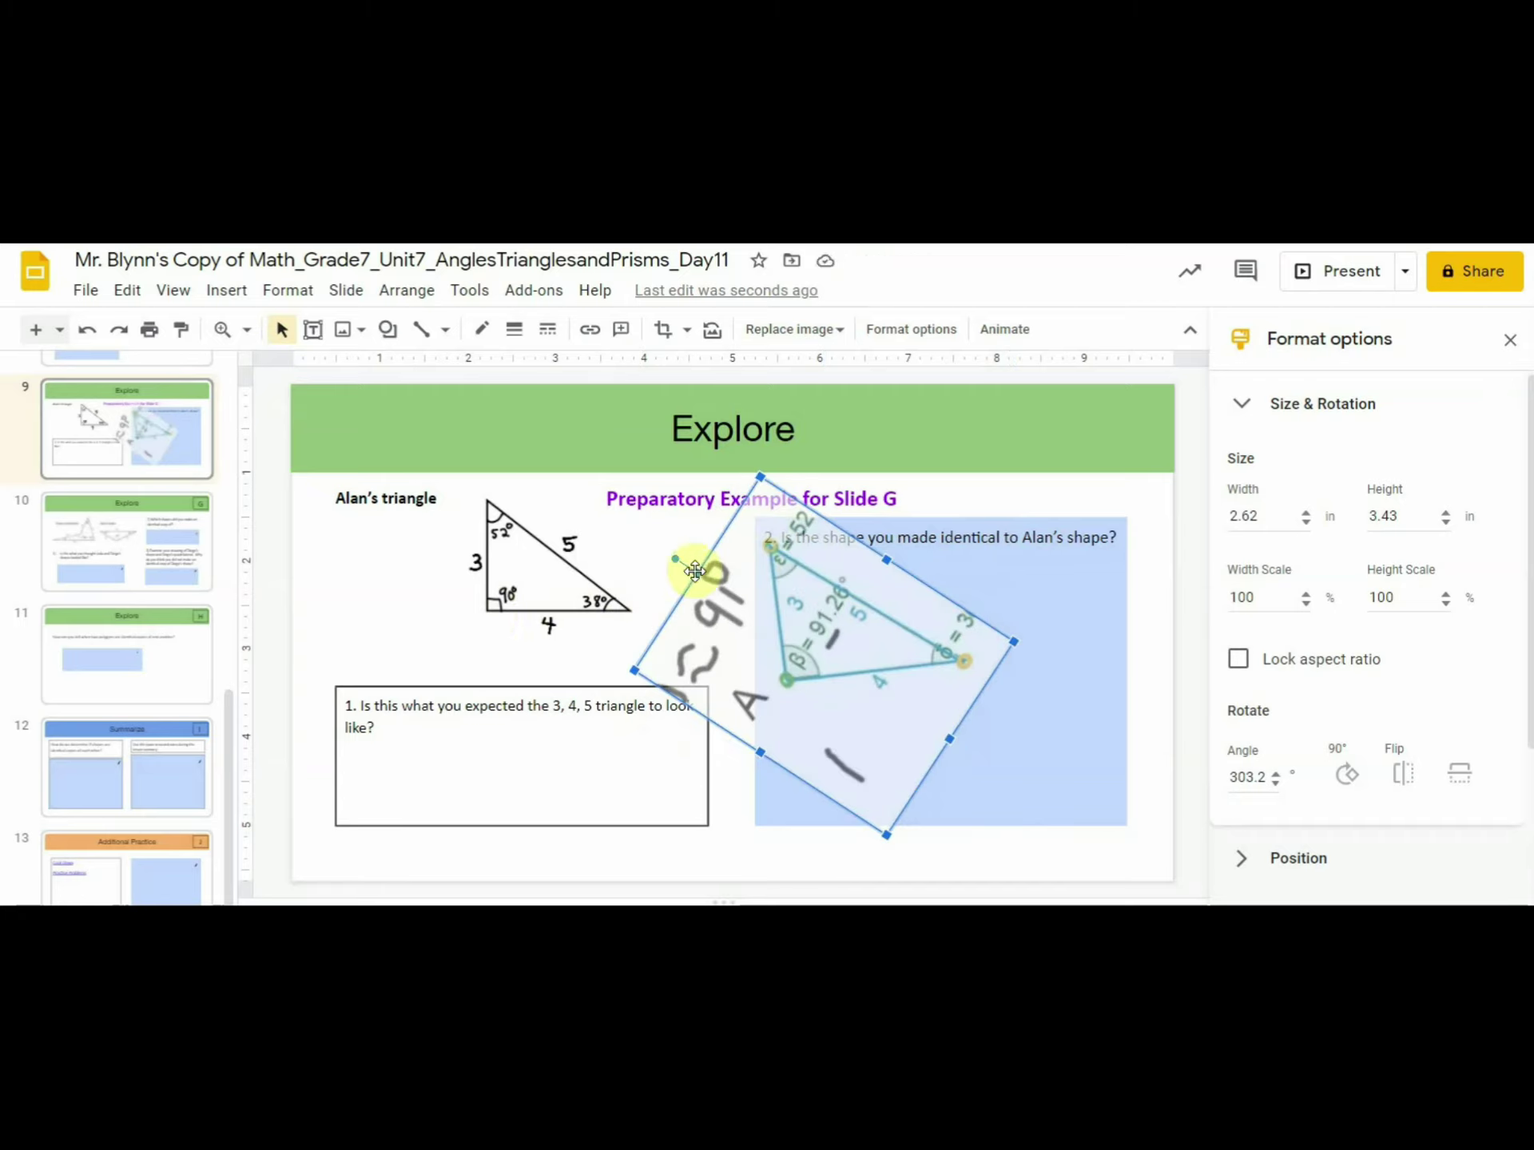
left_click_drag(678, 558, 697, 543)
Line the image up over Alan's triangle at 309.8°, then slide it onto the blue box
left_click_drag(787, 577, 559, 527)
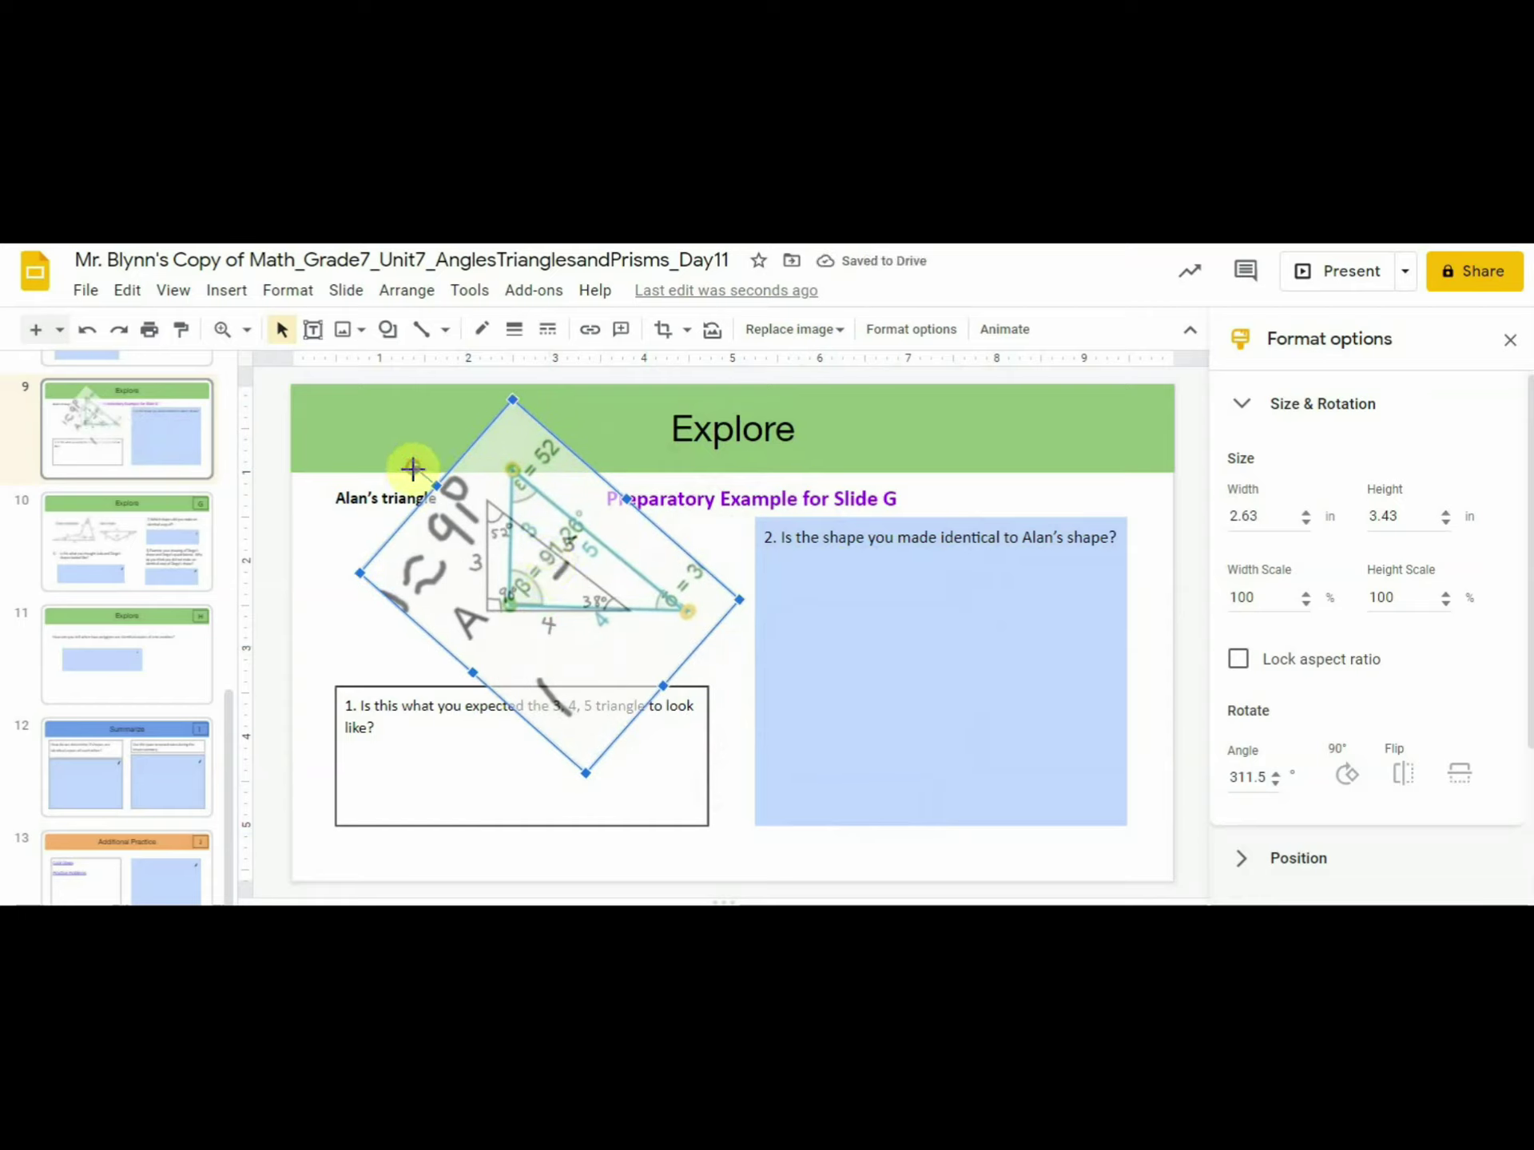
left_click_drag(413, 469, 412, 477)
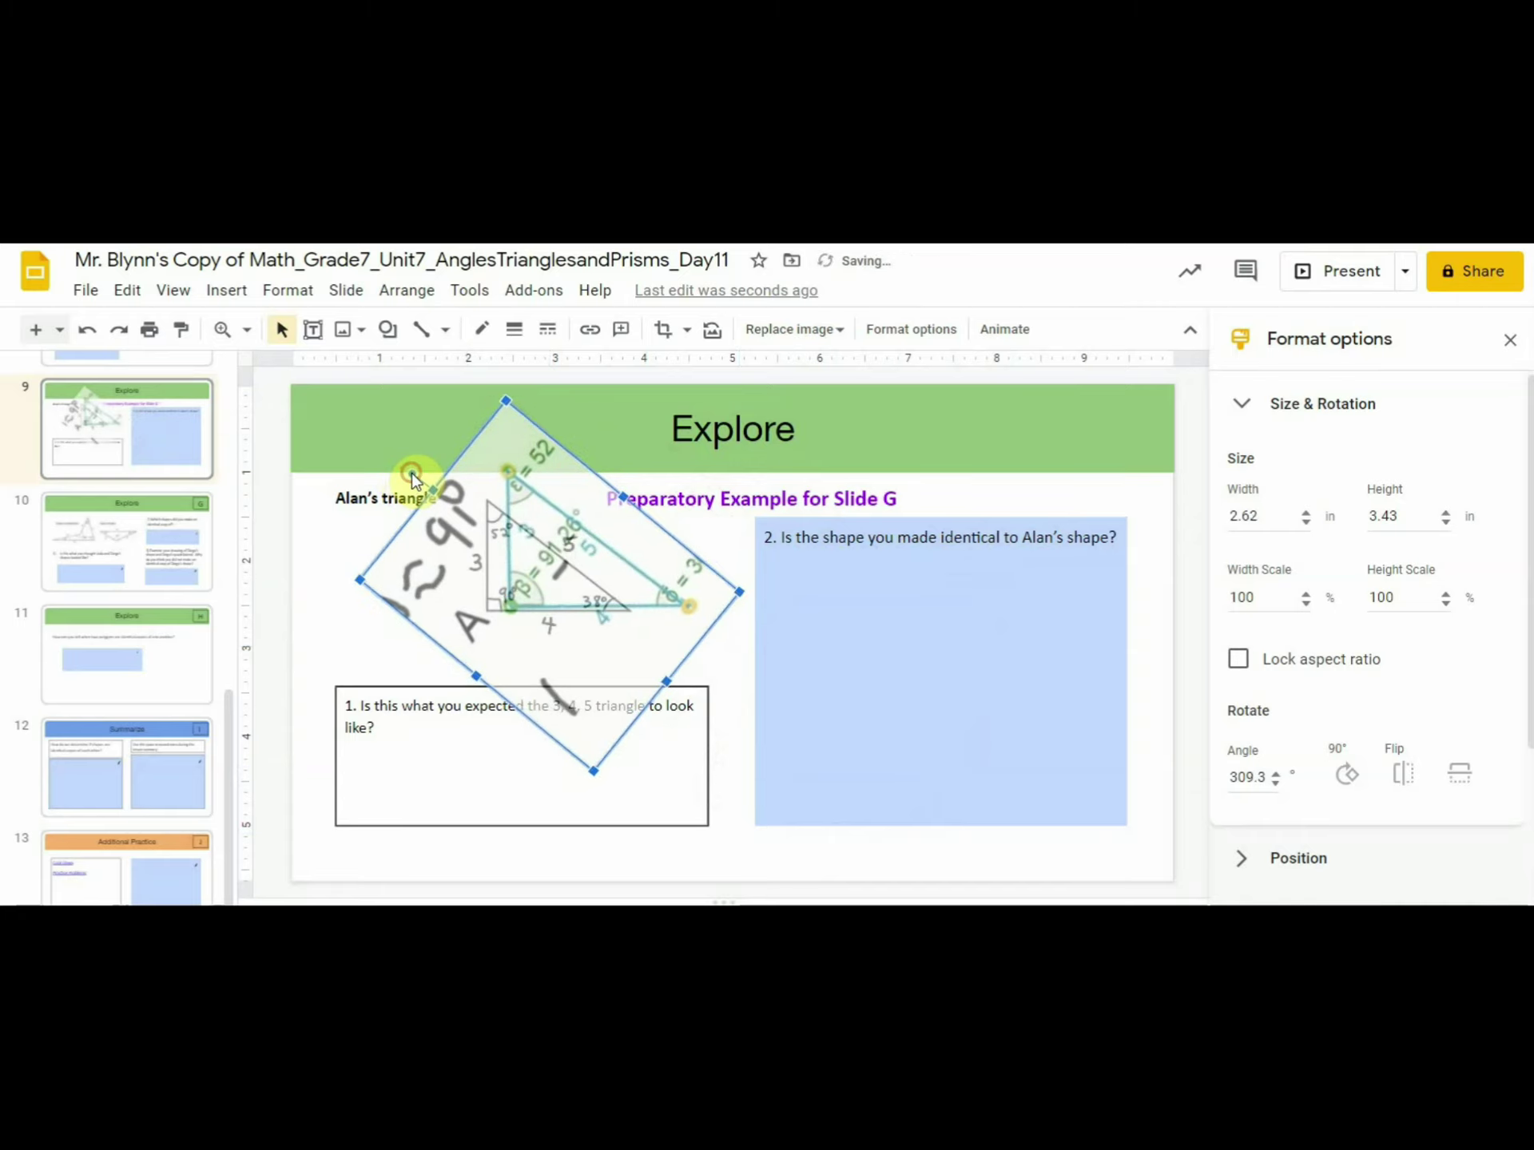
left_click_drag(598, 579, 557, 589)
left_click_drag(393, 477, 393, 479)
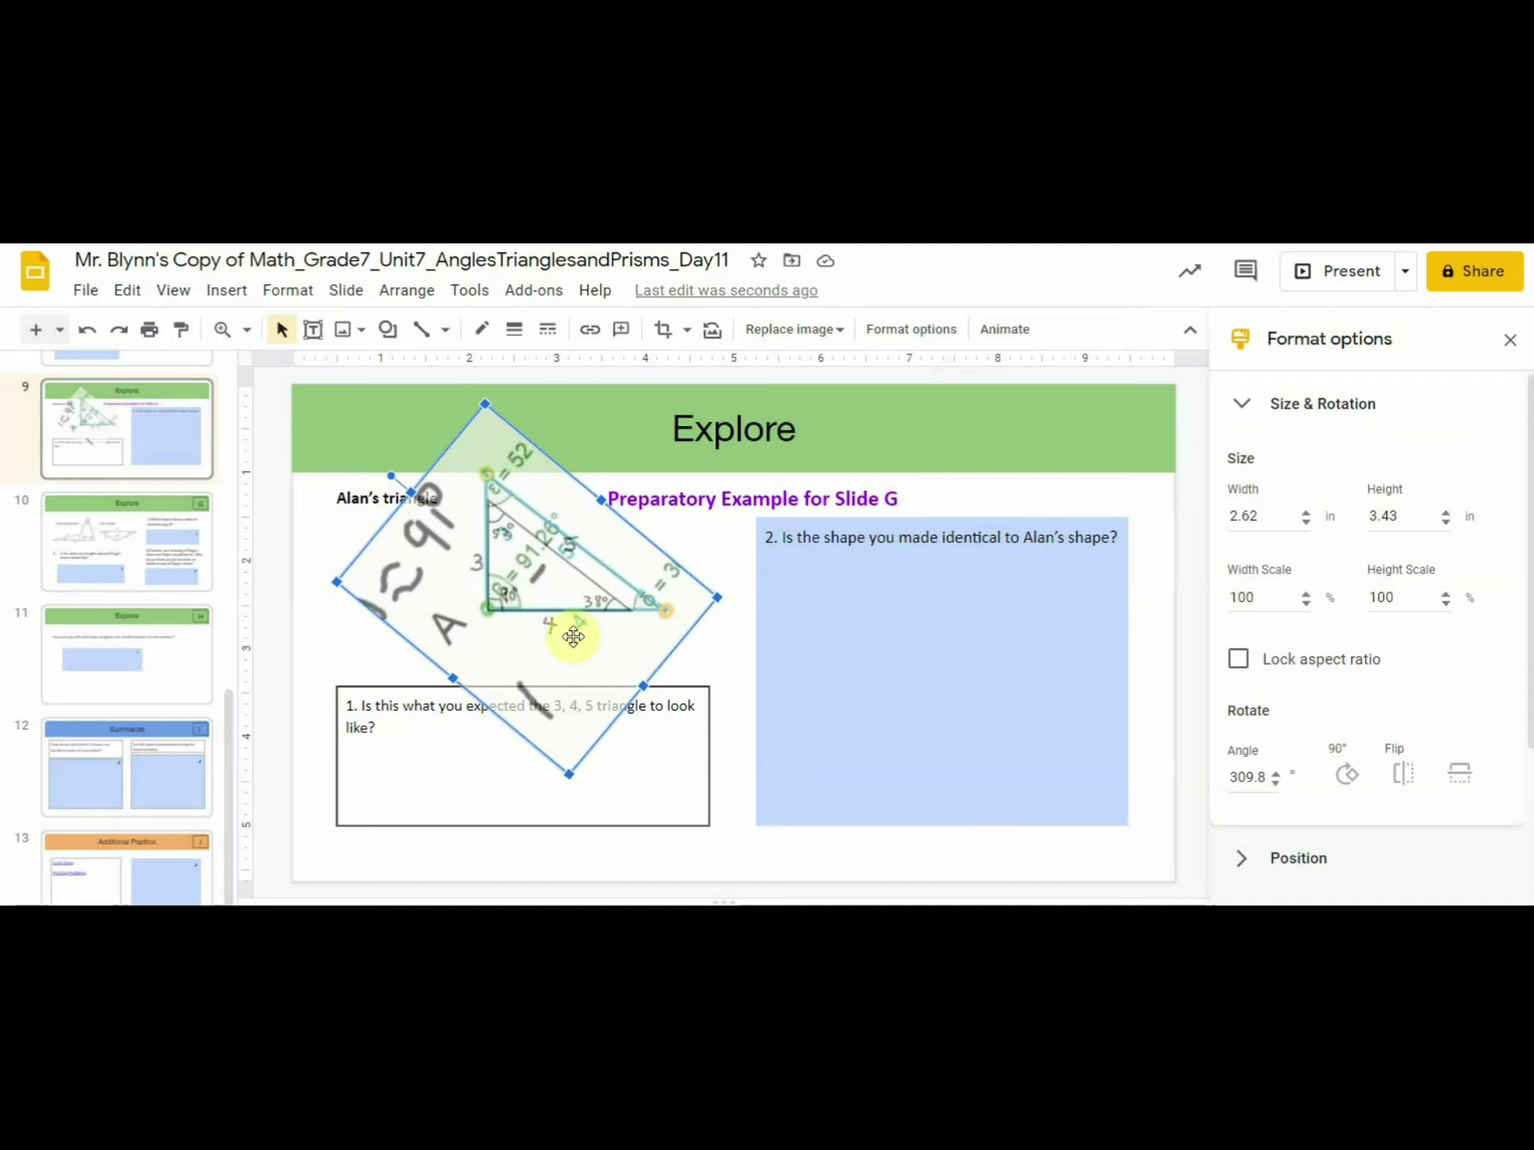
left_click_drag(573, 637, 897, 636)
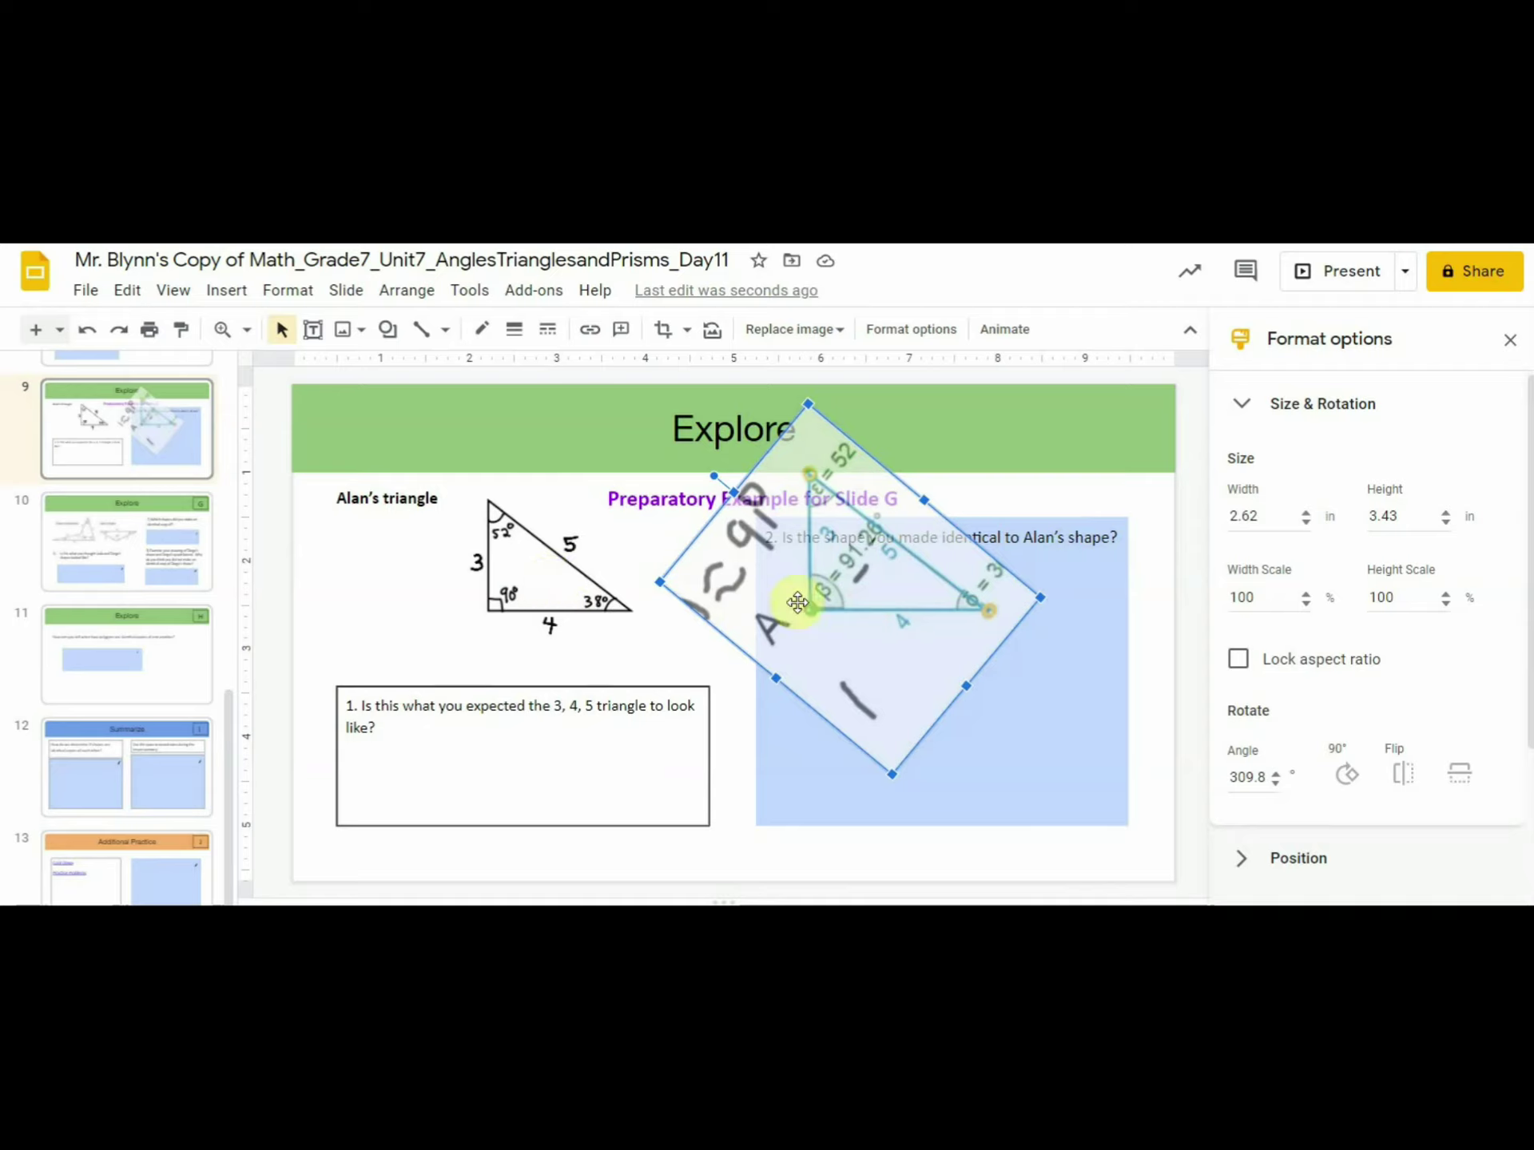
Move the image back over Alan's triangle, try narrowing it, then undo the width change
left_click_drag(827, 592, 536, 599)
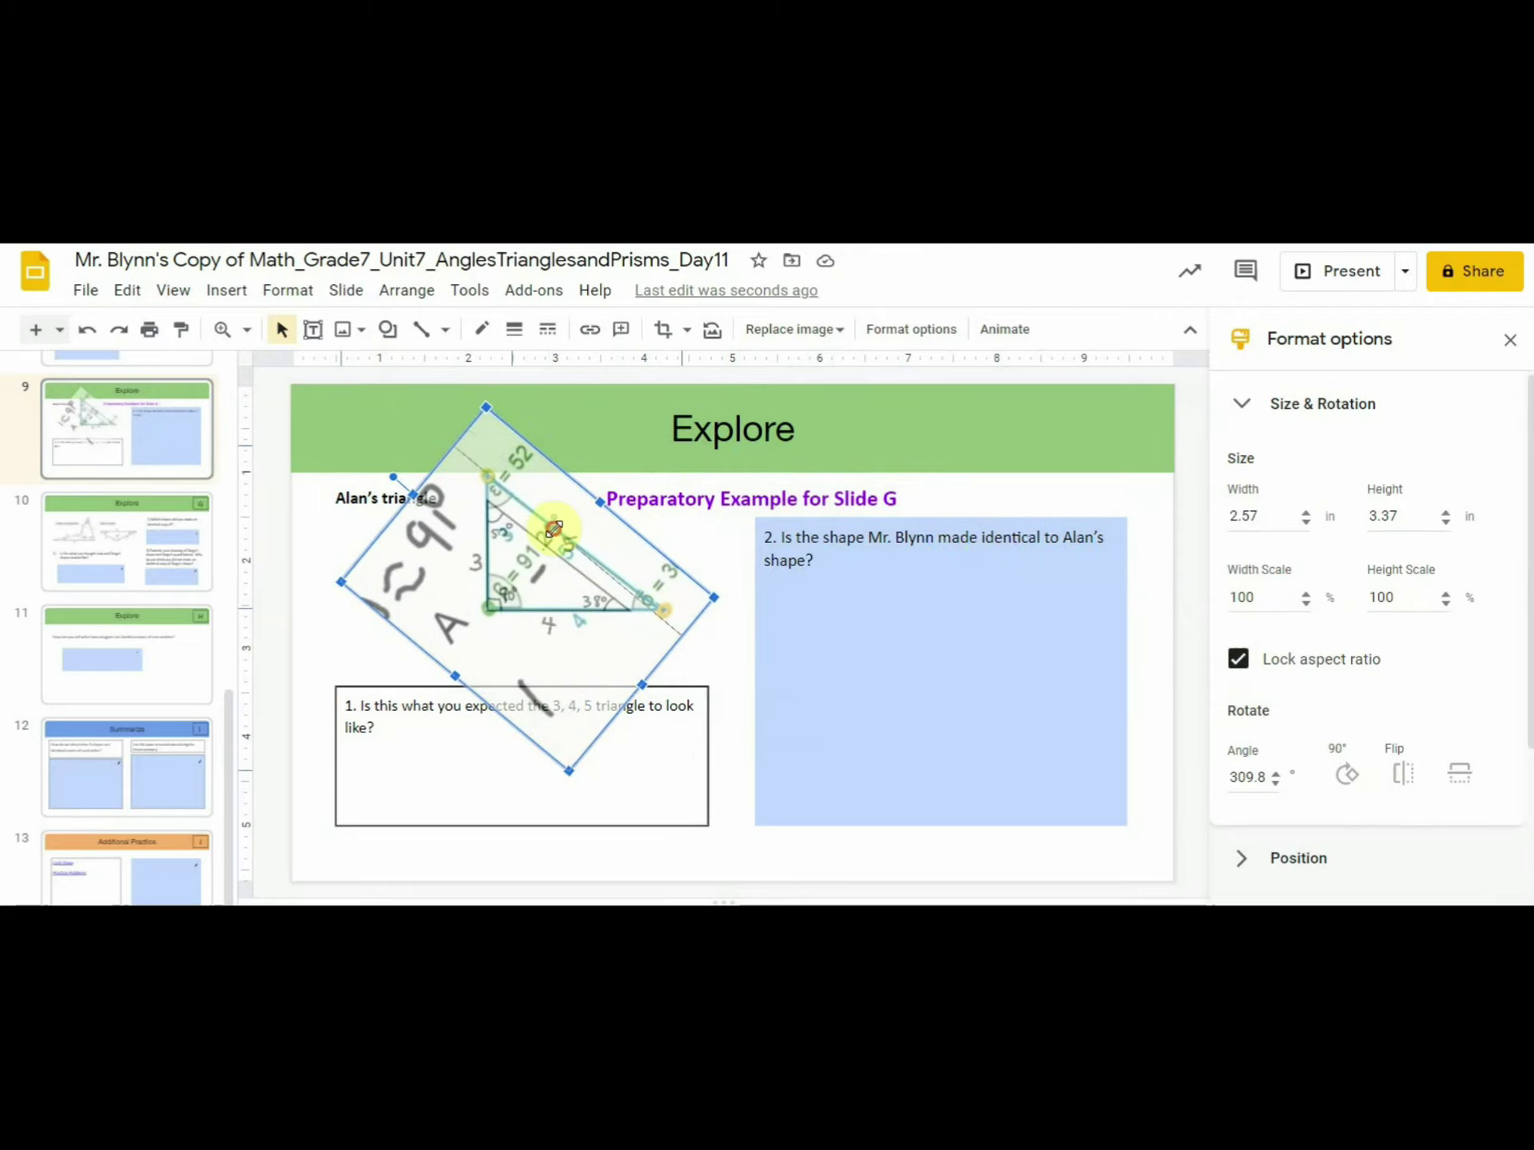
left_click_drag(553, 528, 559, 531)
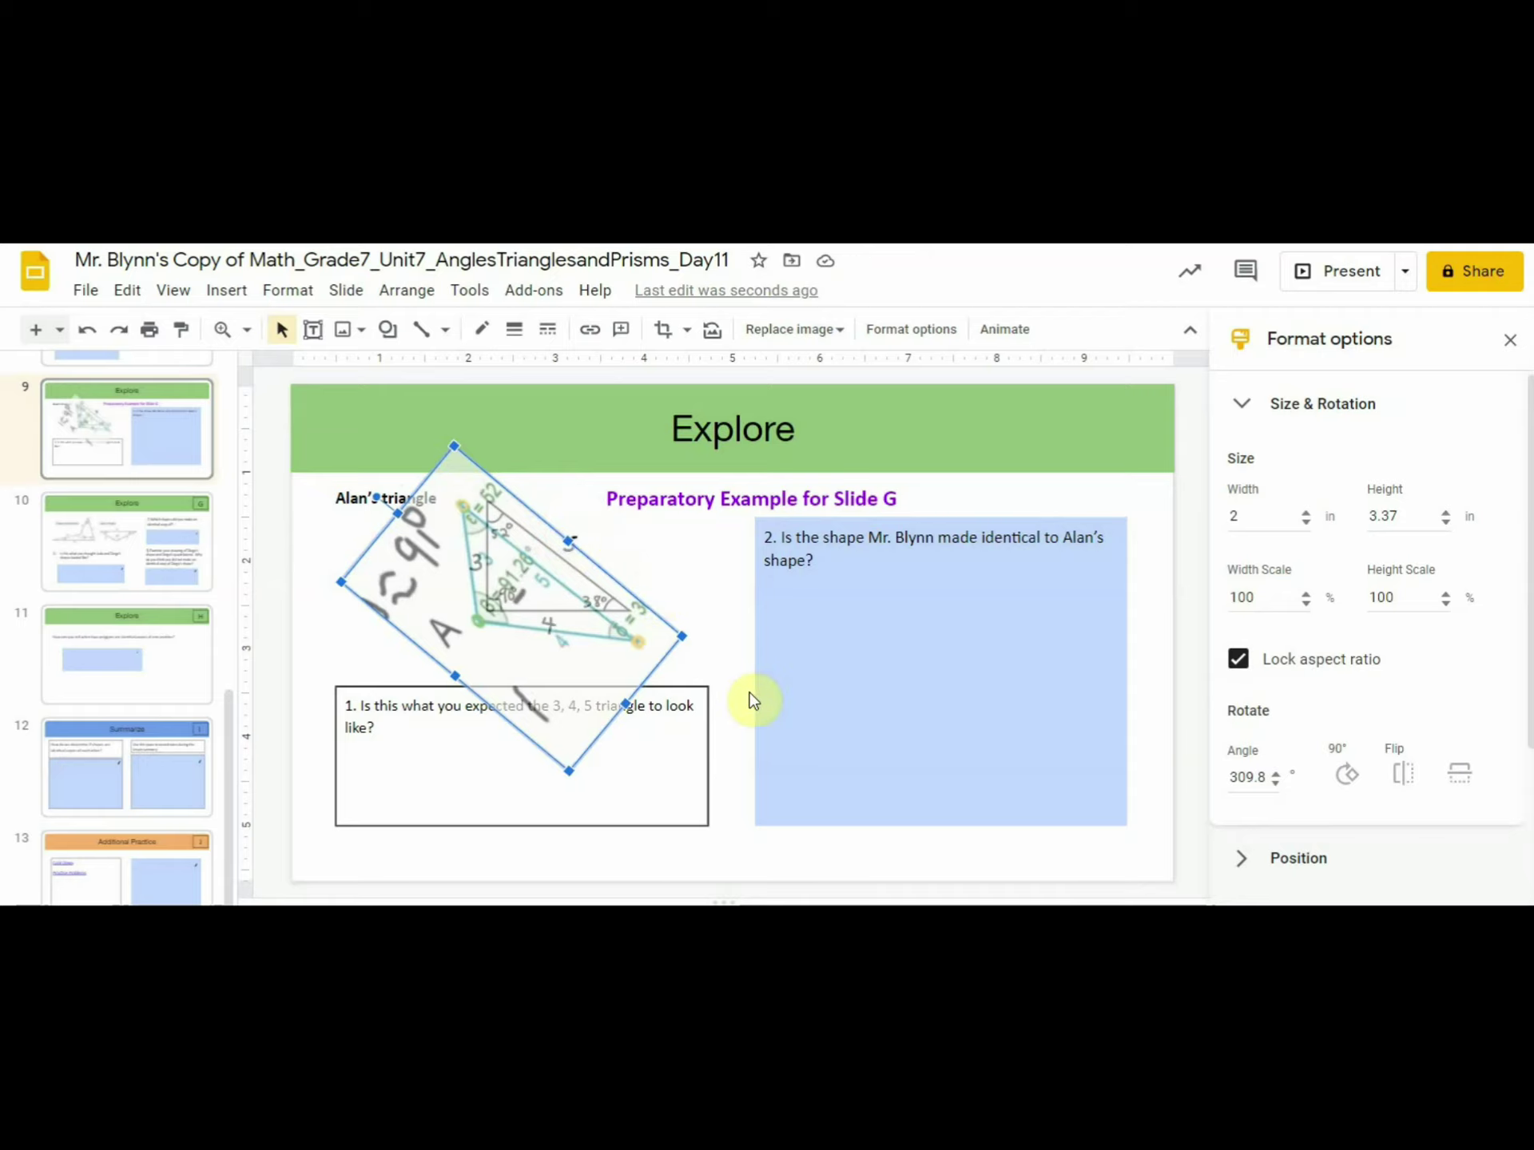
key("ctrl+z")
key("ctrl+z")
key("ctrl+z")
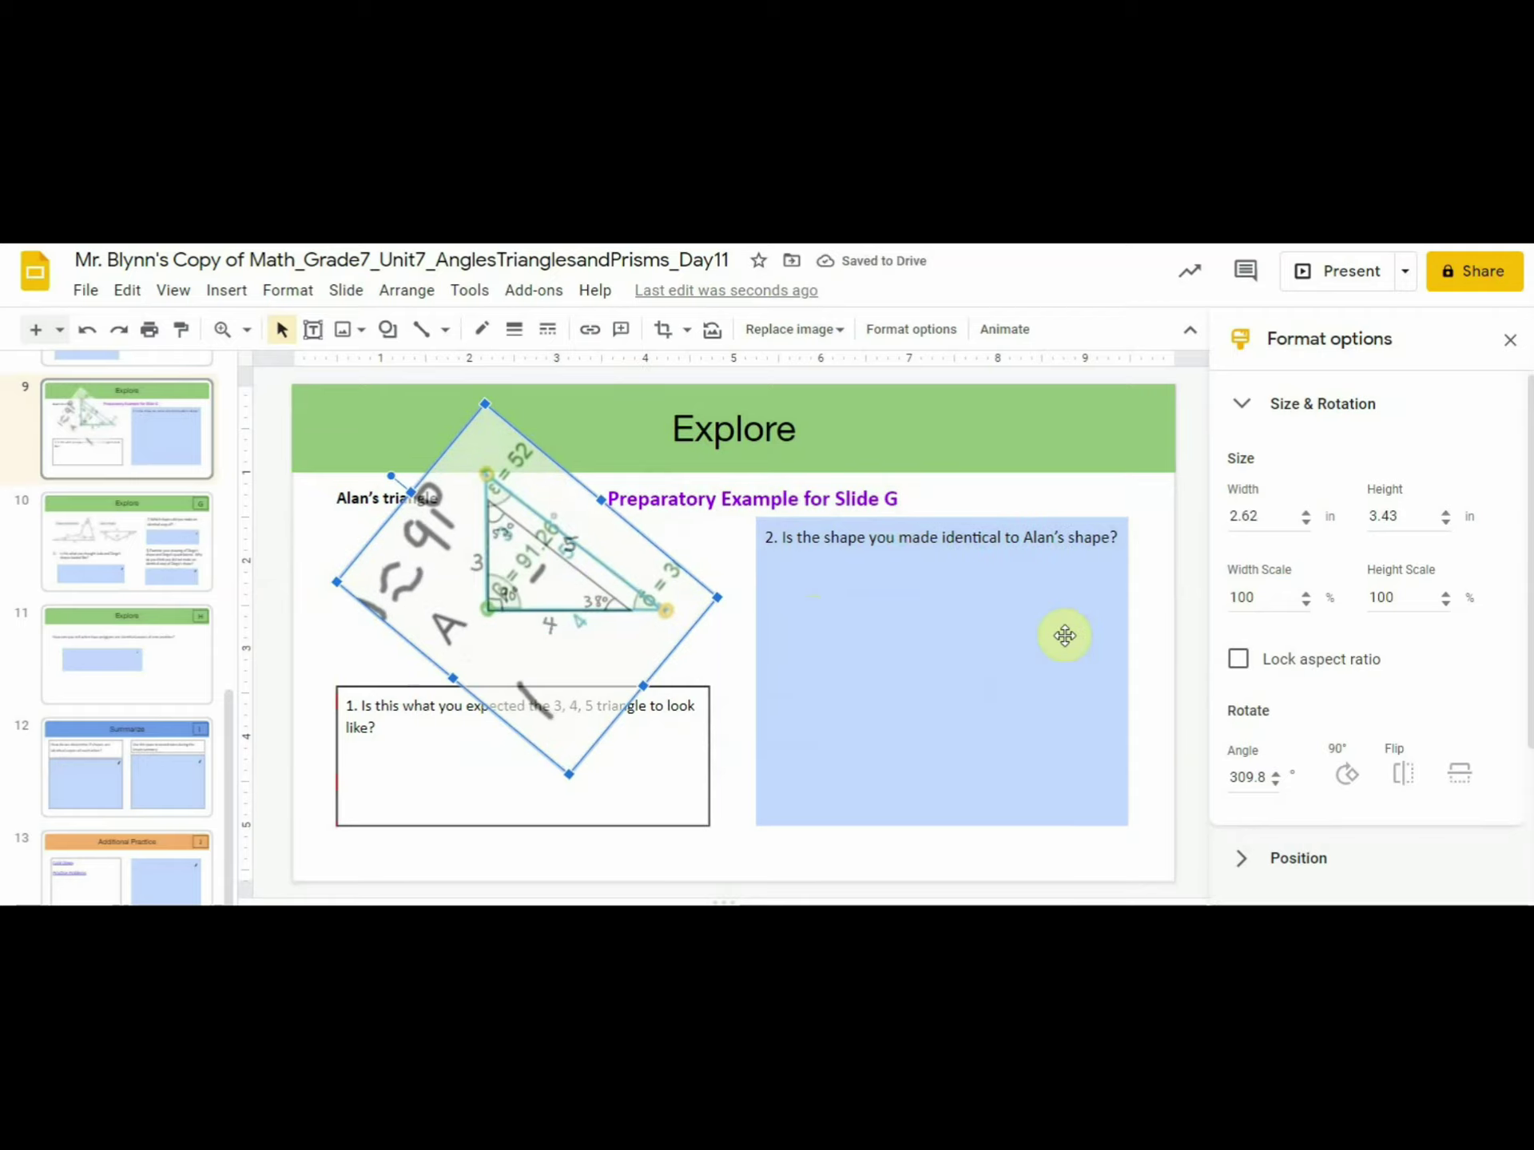
Lock the aspect ratio, scale the image down to 2.41 × 3.16 in, and move it over Alan's triangle
left_click(1237, 663)
left_click(1288, 601)
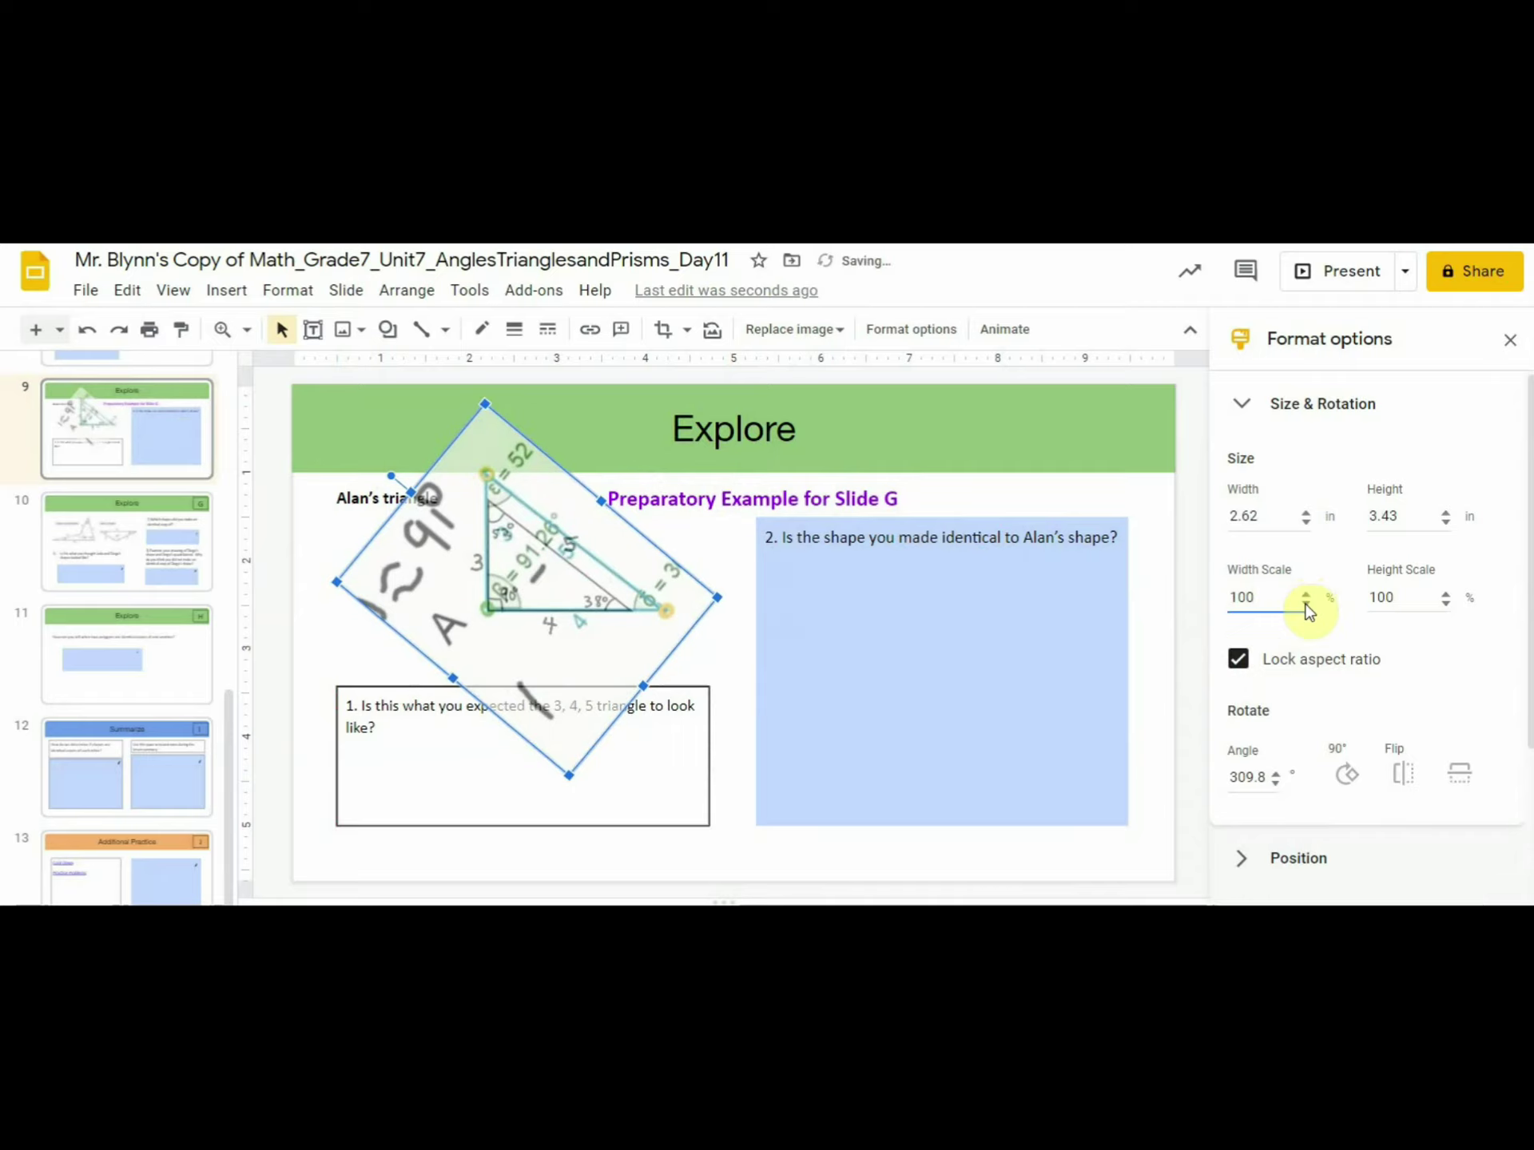
left_click(1305, 604)
left_click(1305, 604)
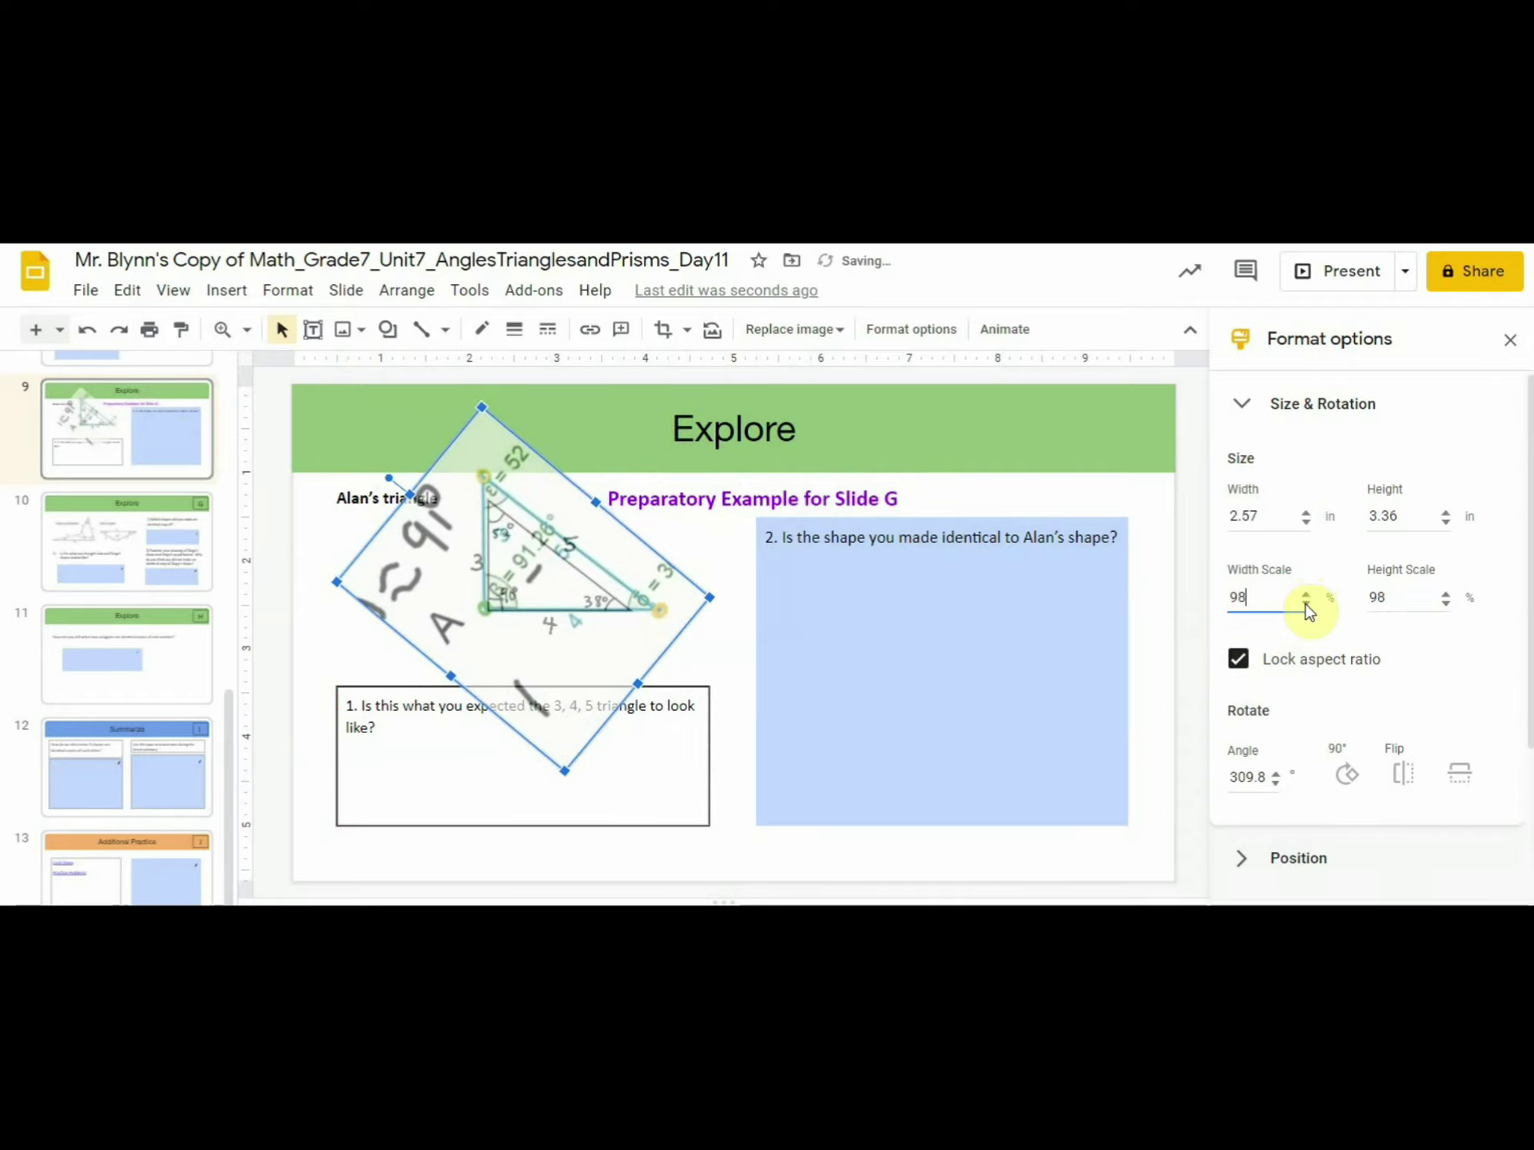
left_click(1305, 604)
left_click(1306, 604)
left_click(1305, 604)
left_click(1306, 604)
left_click(1305, 604)
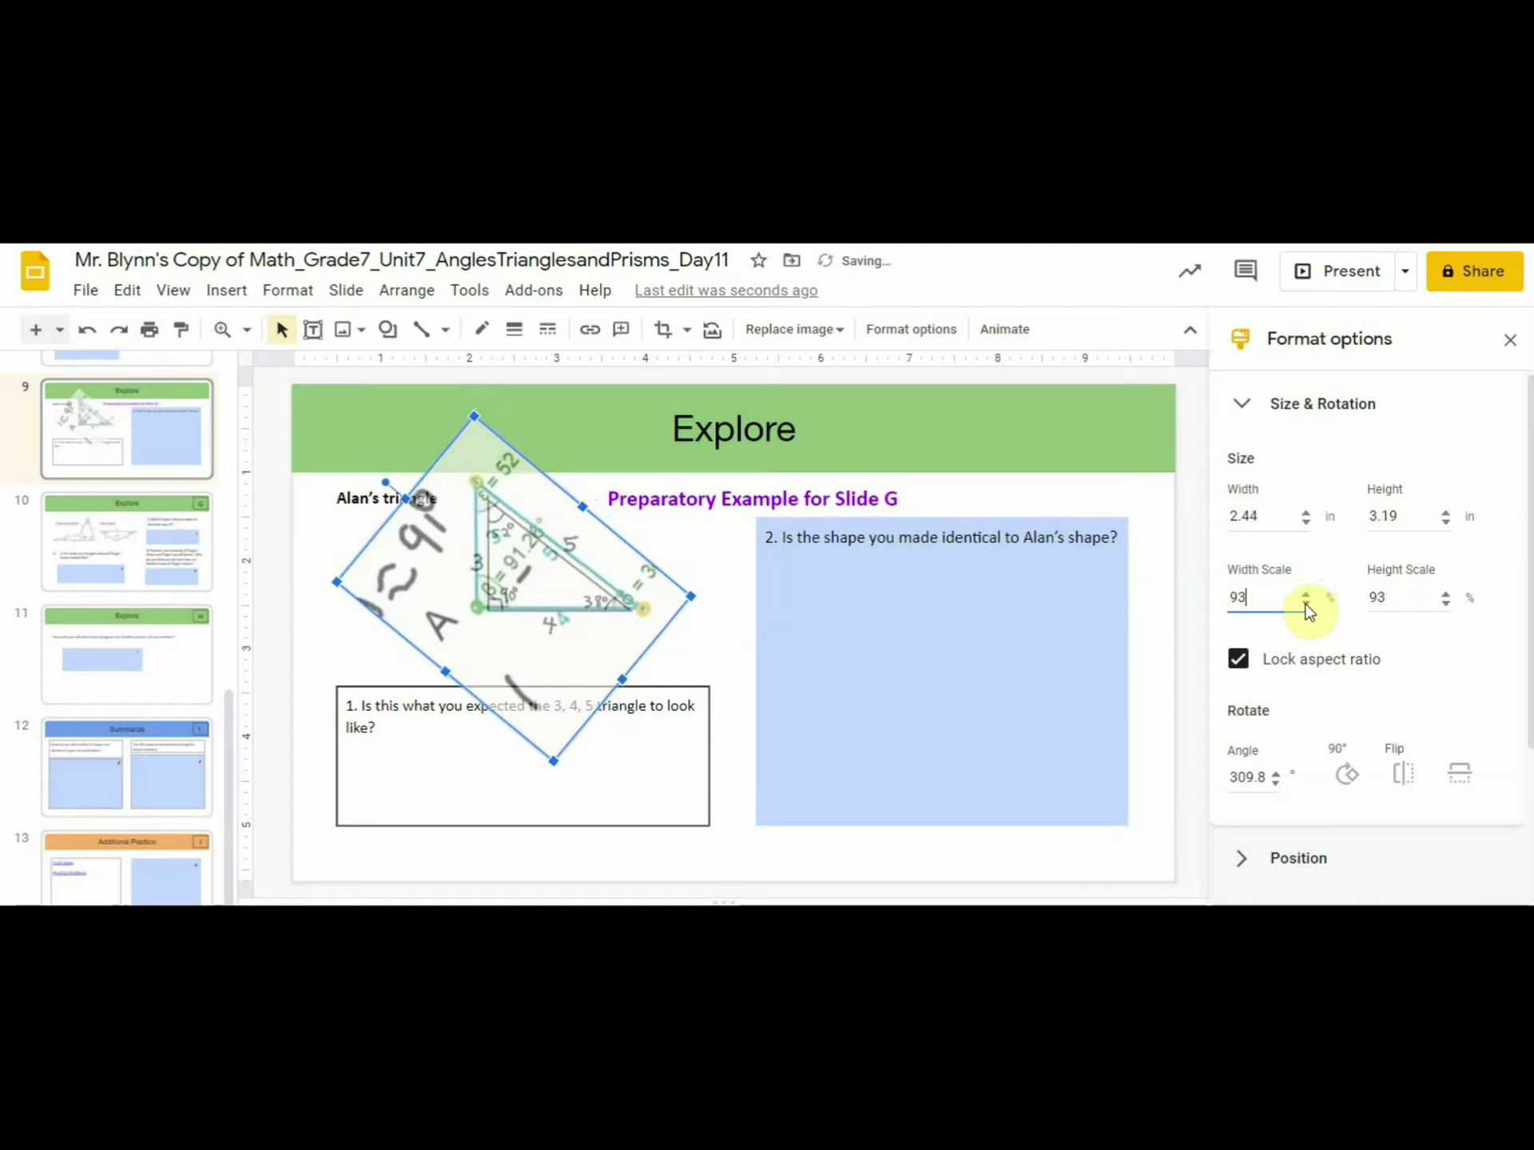
left_click(1305, 604)
left_click_drag(557, 590, 576, 589)
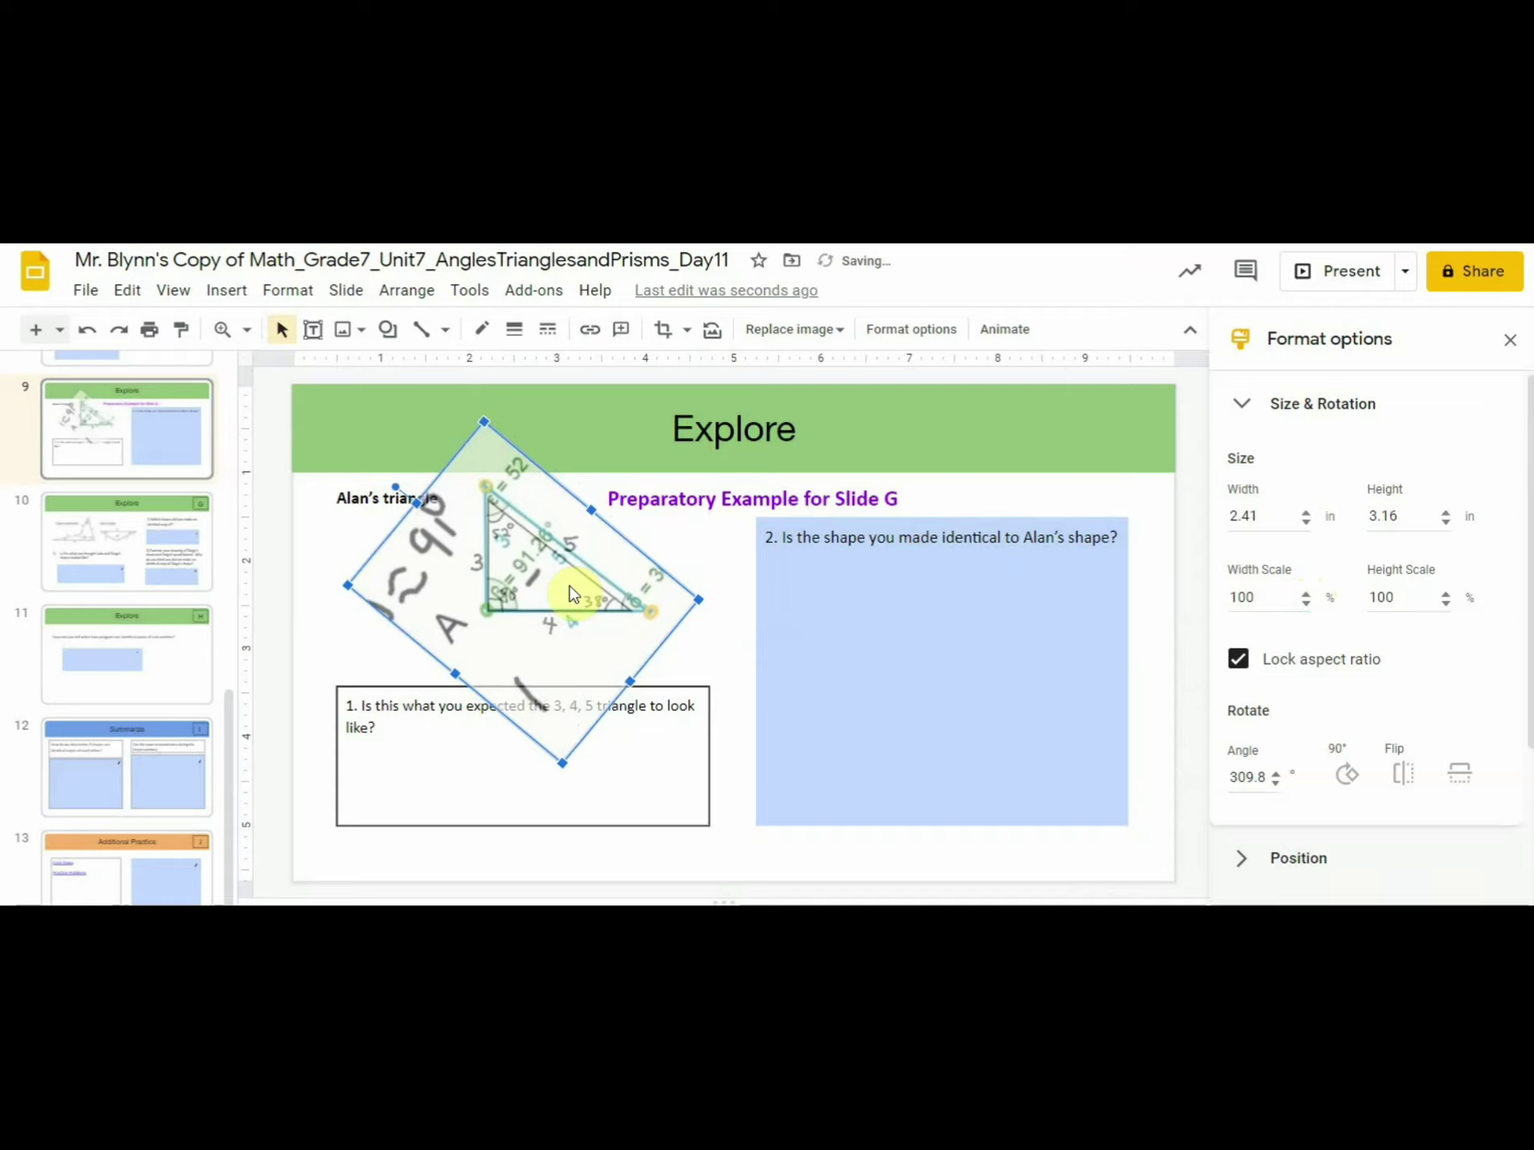
left_click_drag(571, 586, 578, 585)
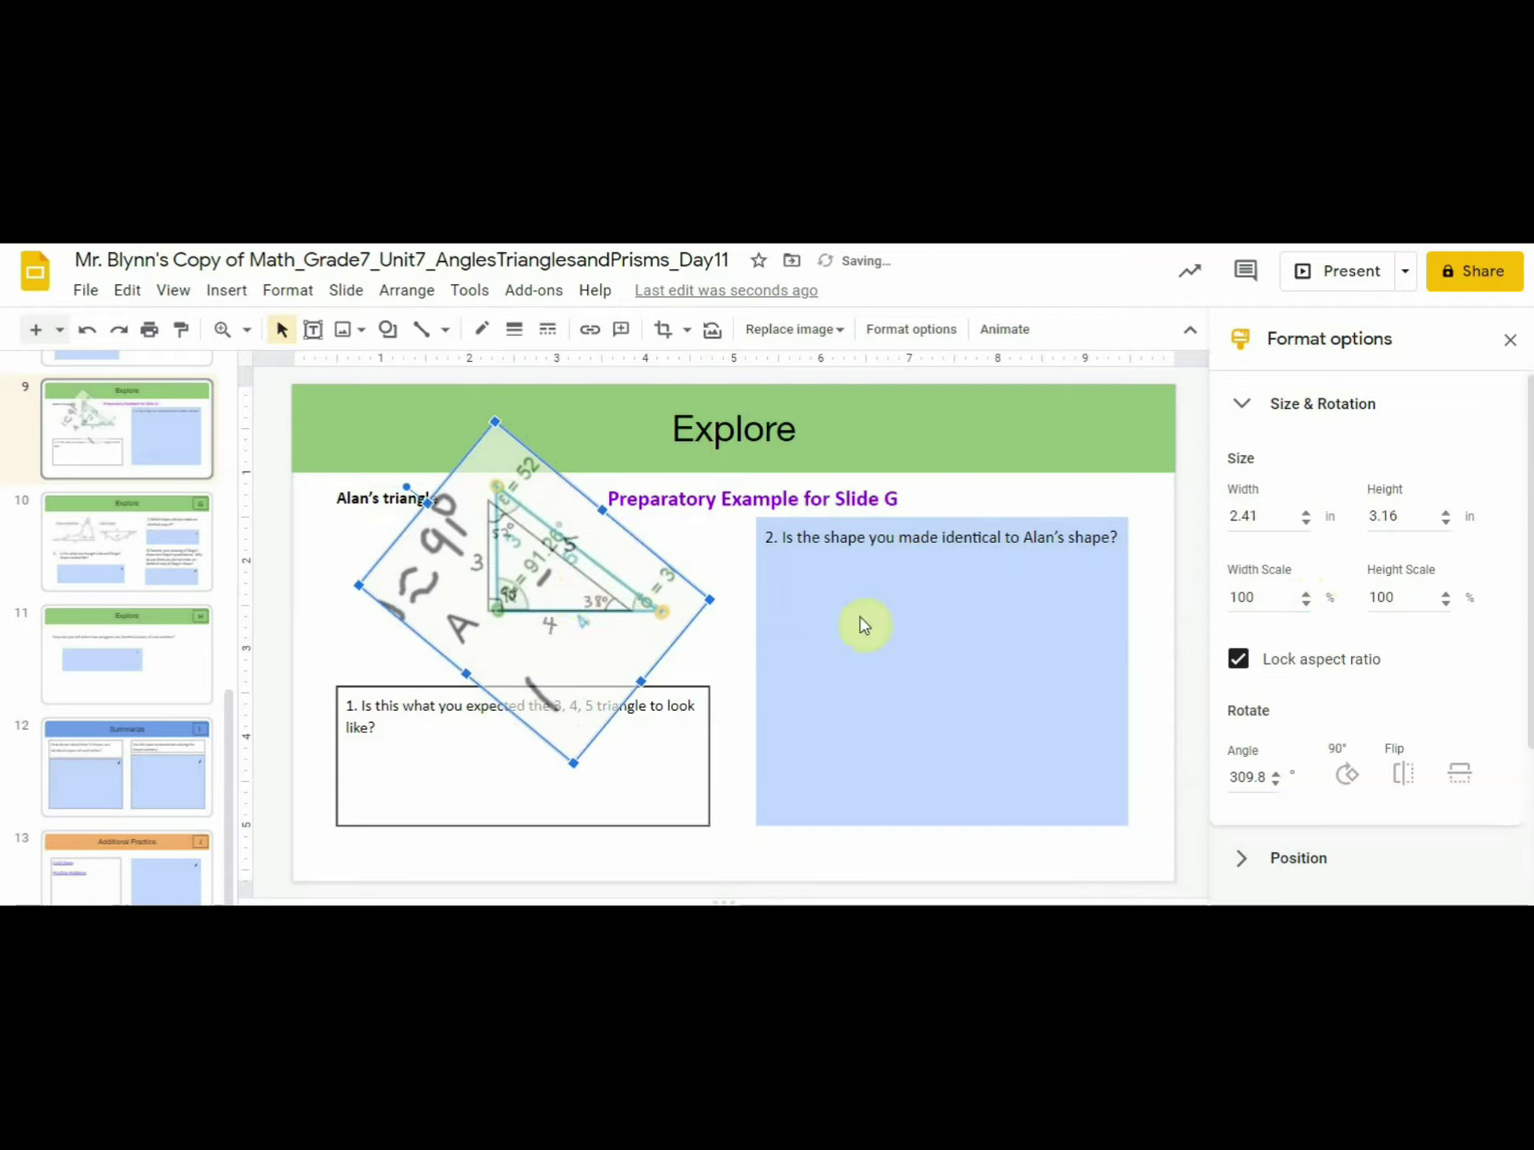
Shrink the image further to 2.09 × 2.77 in and align it onto Alan's triangle
left_click(1306, 603)
left_click(1306, 603)
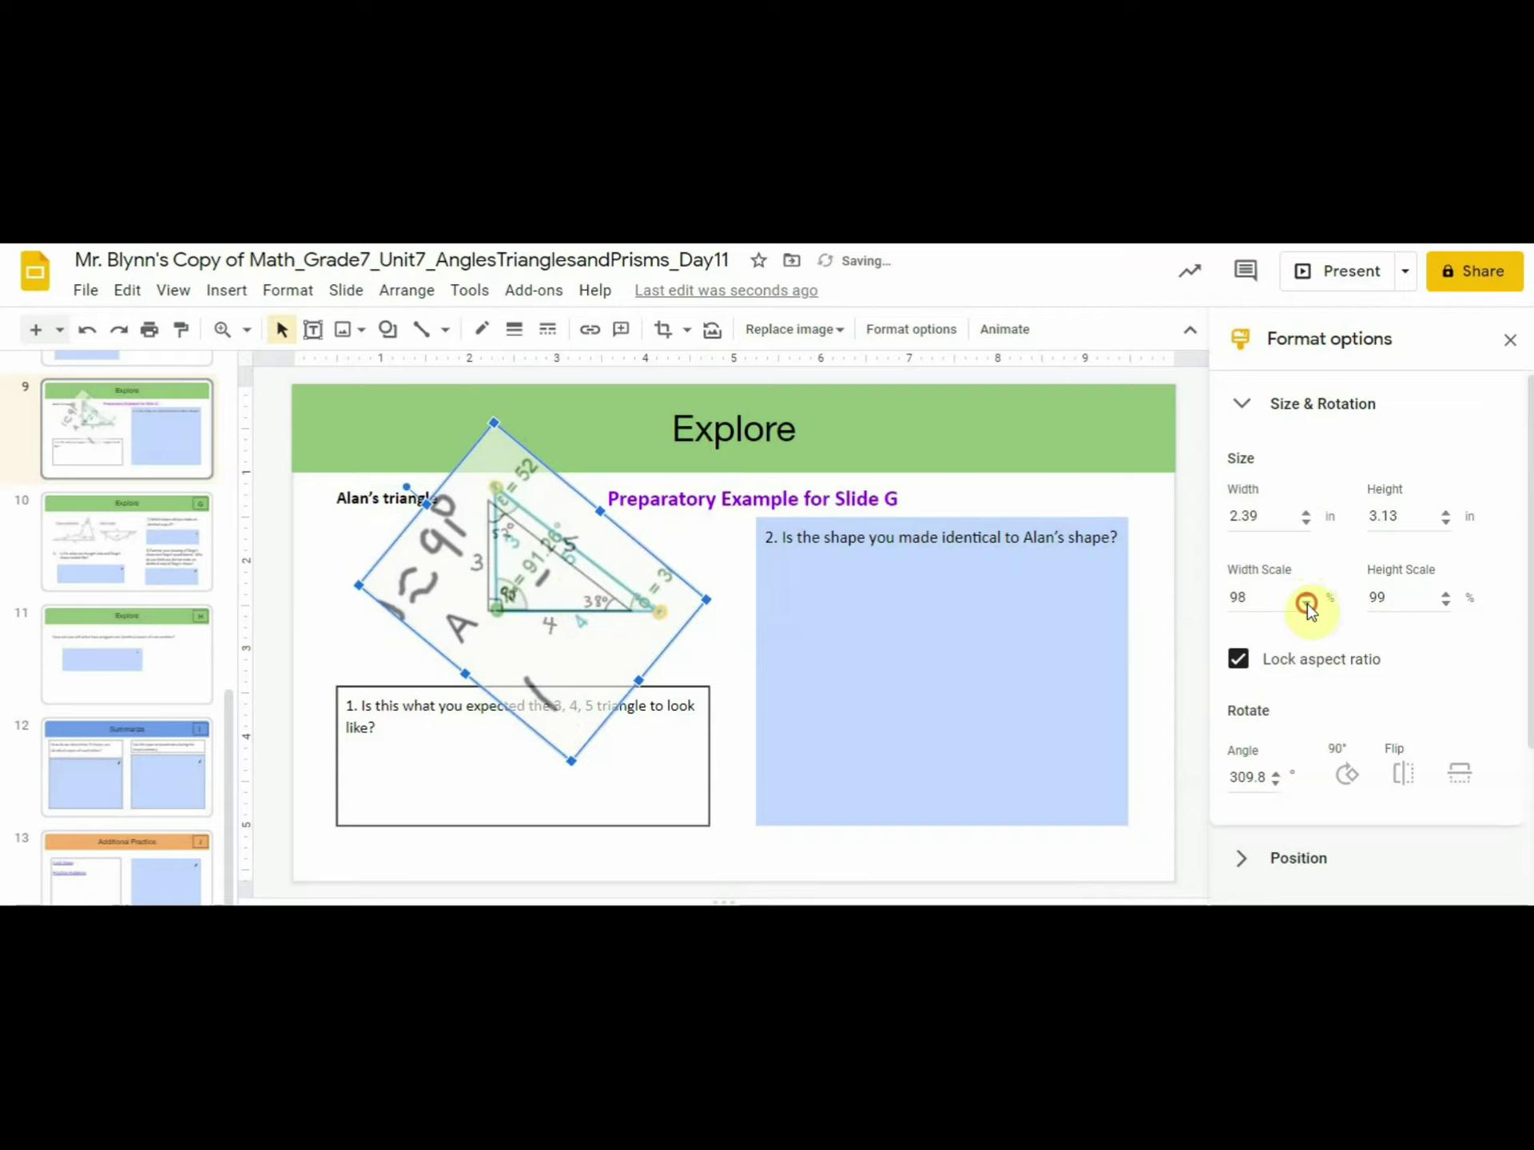
left_click(1306, 603)
left_click(1306, 603)
left_click(1306, 604)
left_click(1306, 603)
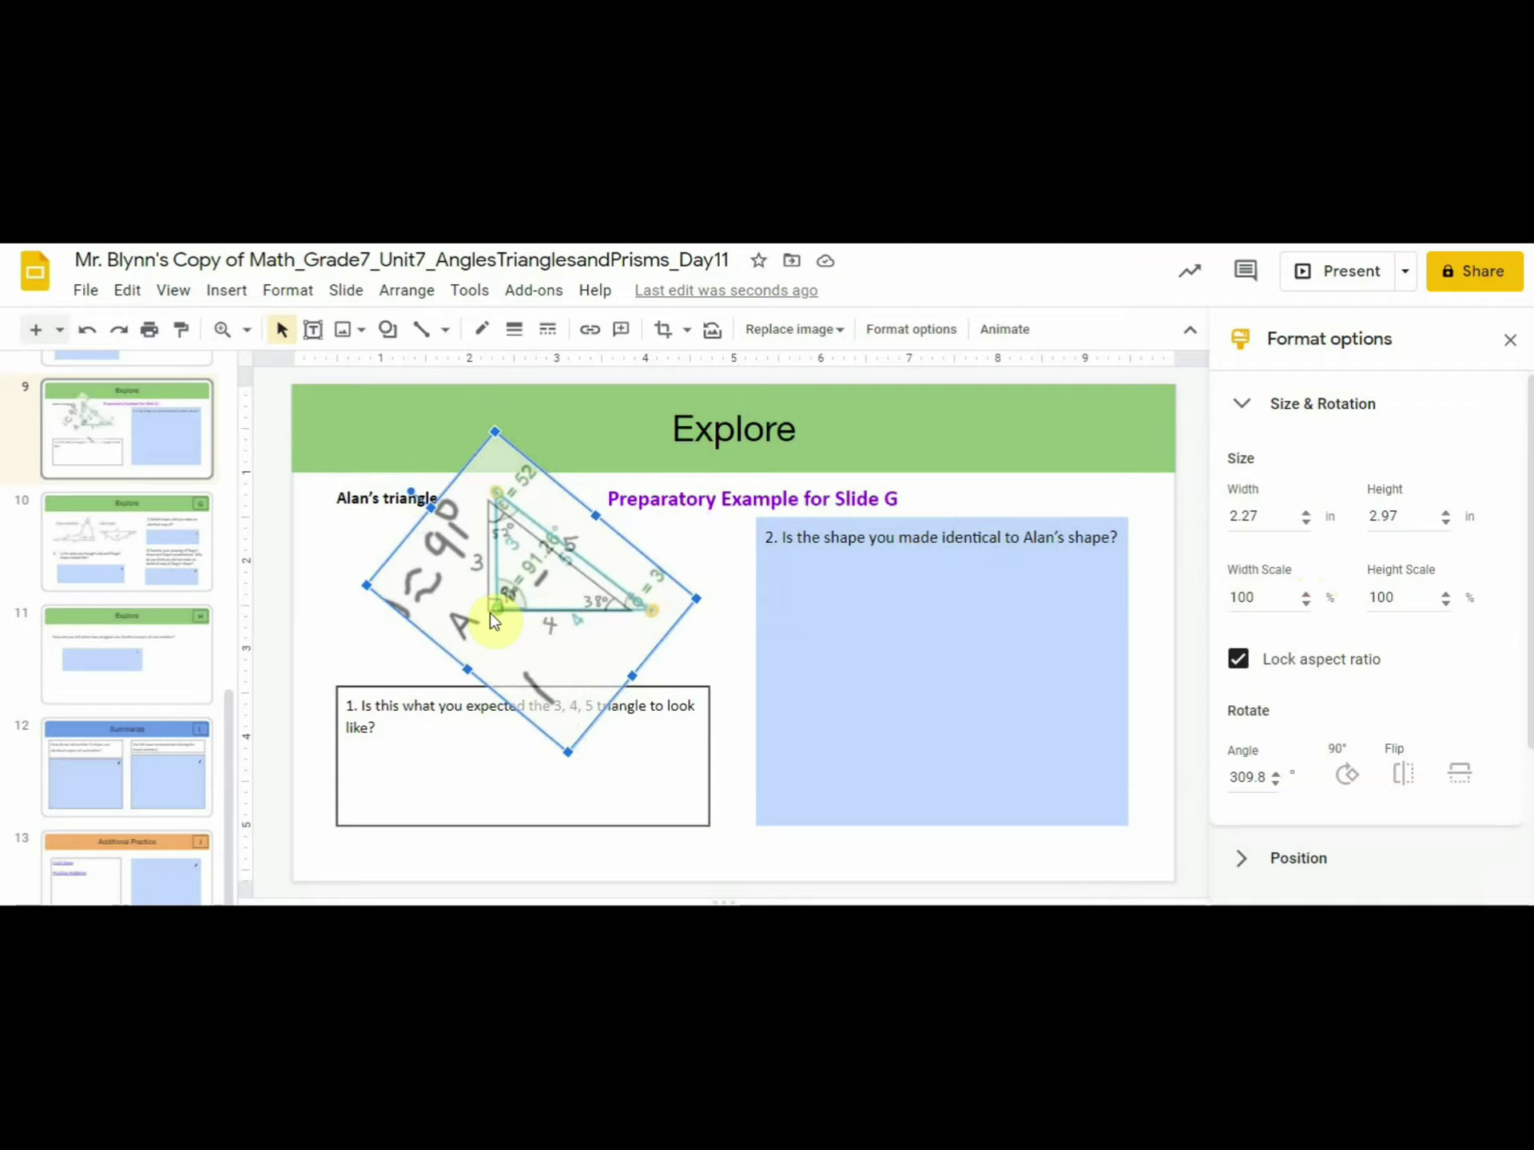
left_click(1306, 603)
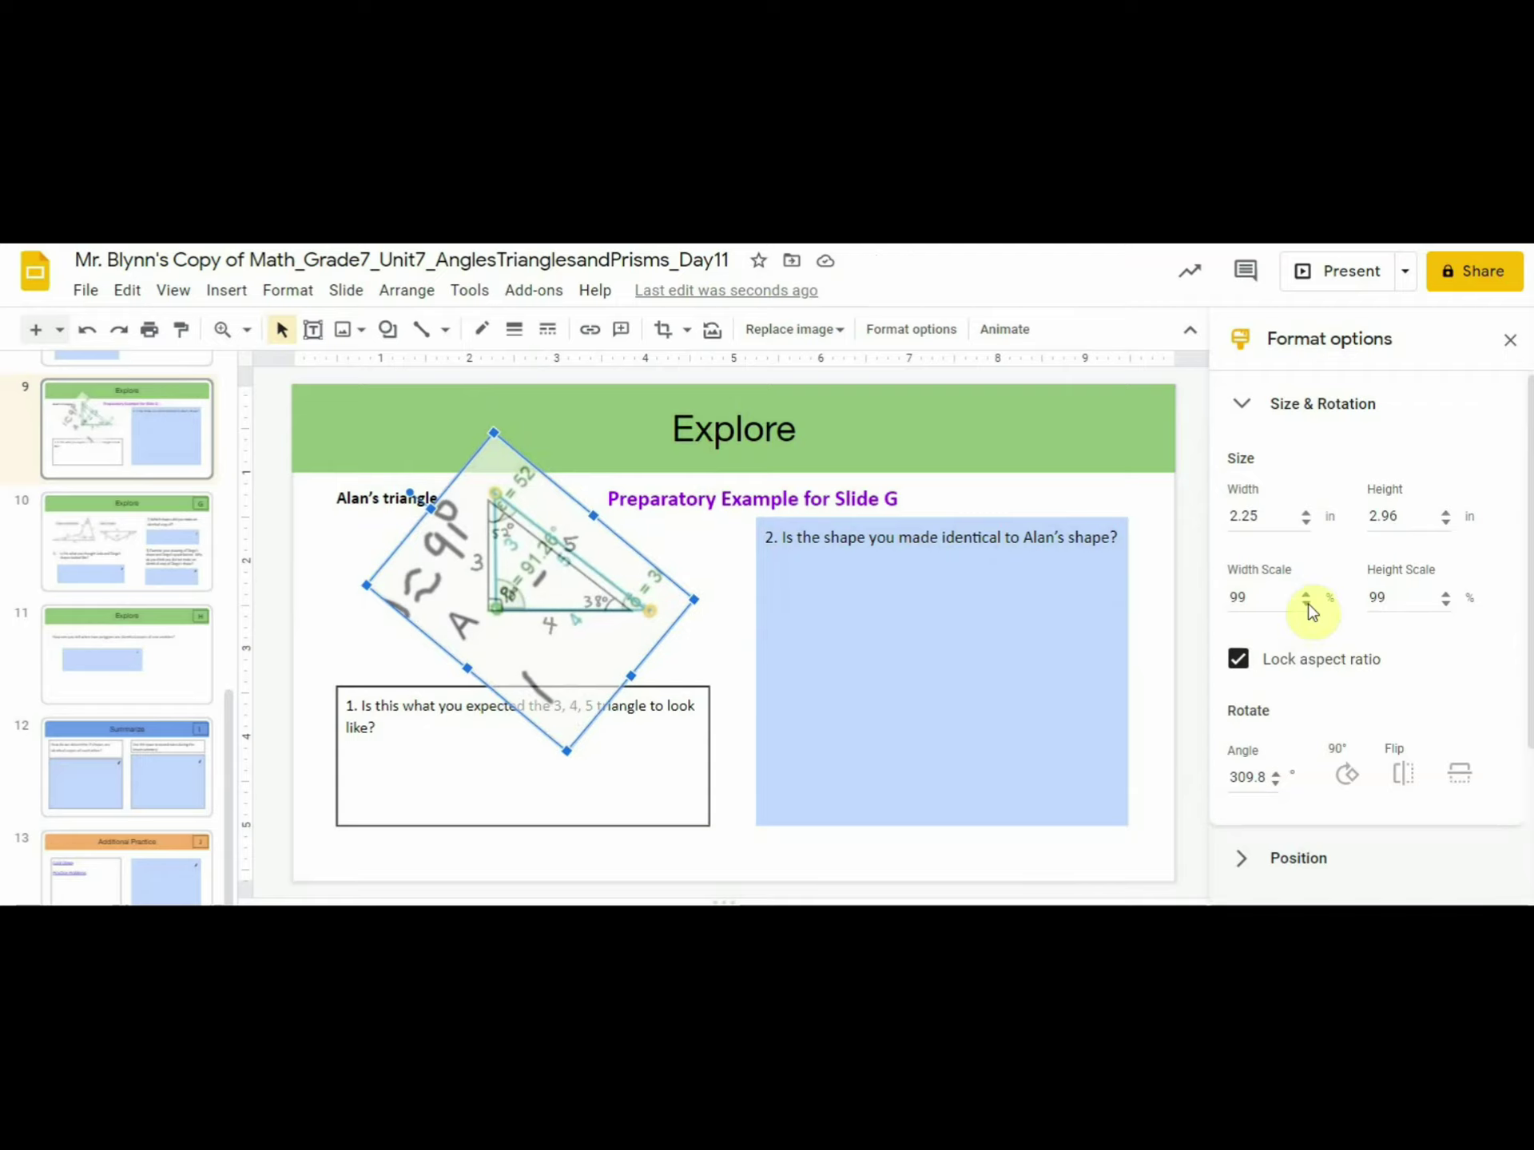
left_click(1306, 603)
left_click(551, 563)
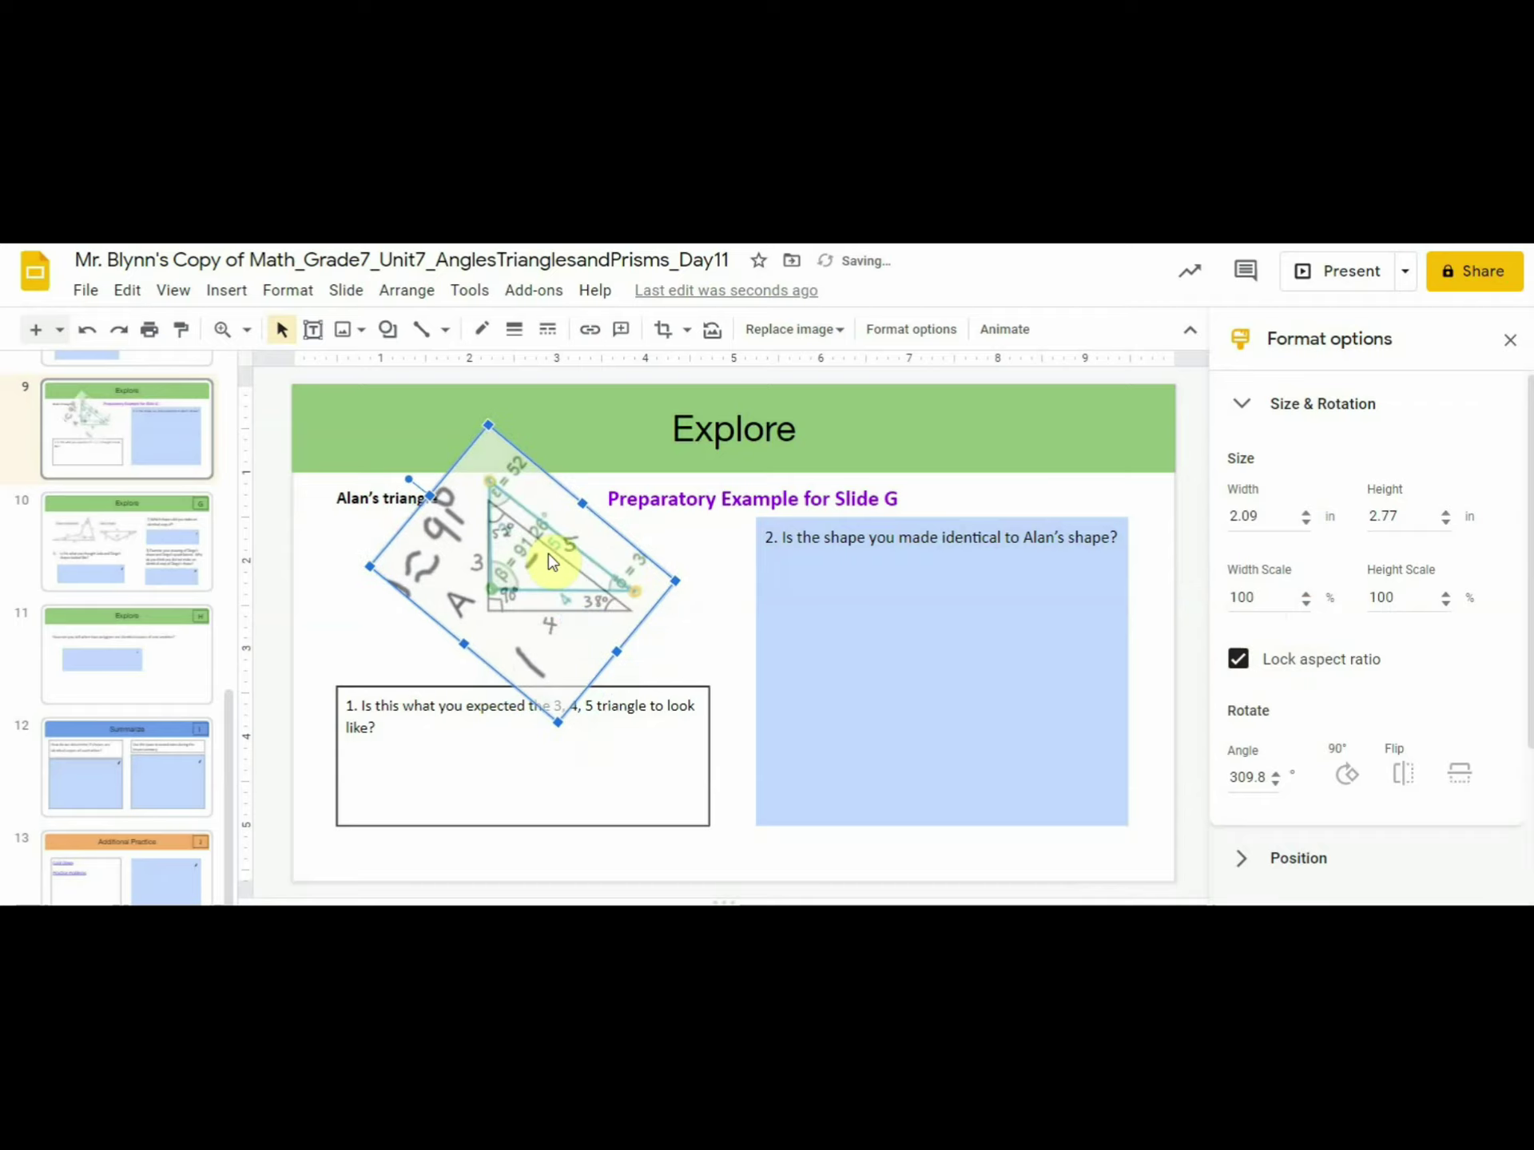
left_click_drag(548, 562, 539, 591)
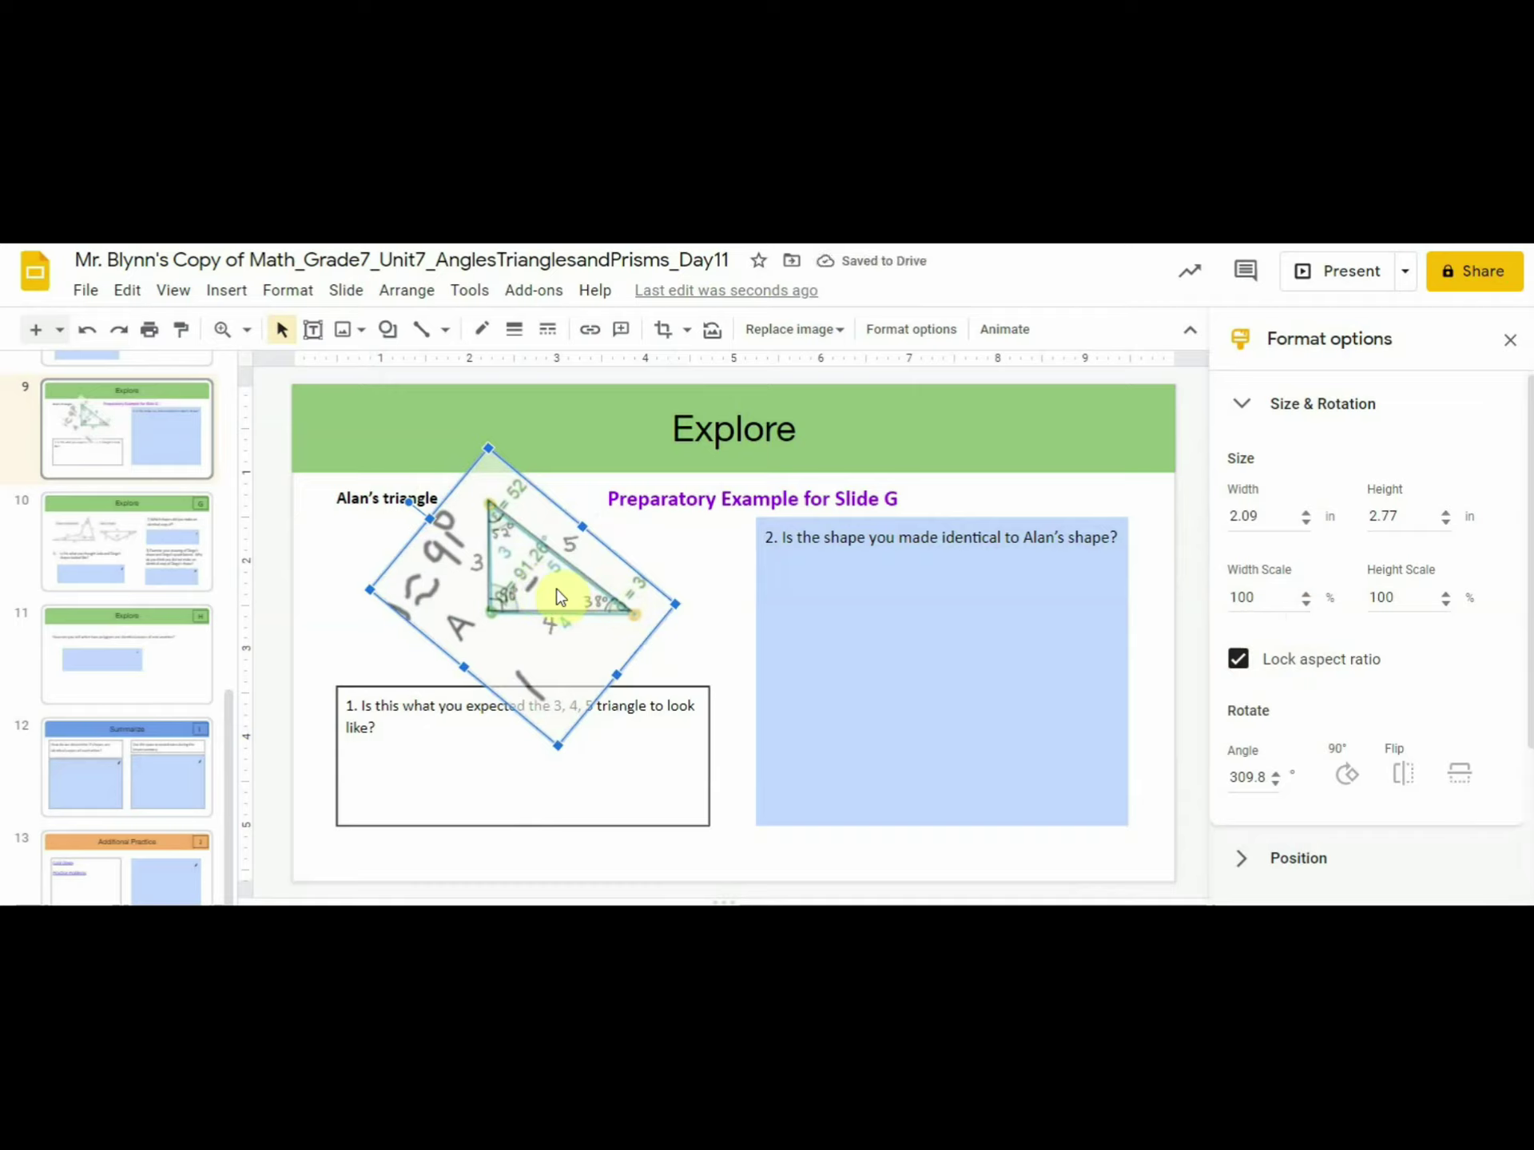
left_click_drag(560, 596, 559, 592)
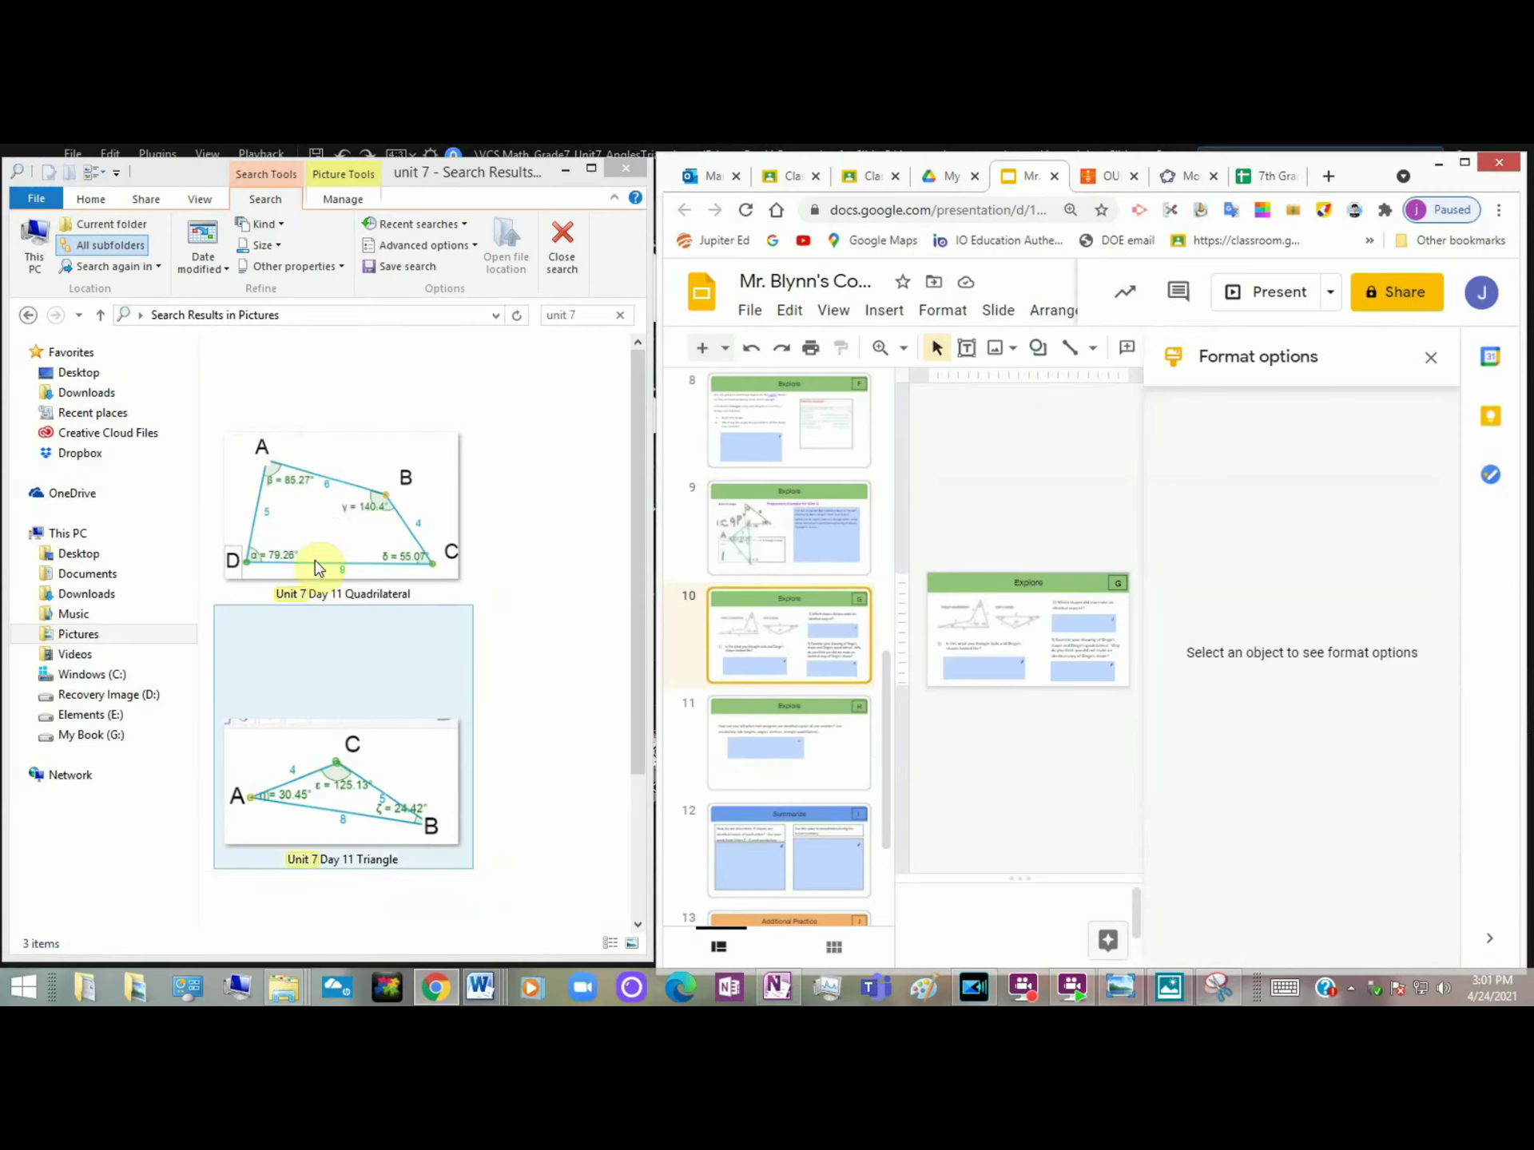
Drop Unit 7 Day 11 Triangle, then Unit 7 Day 11 Quadrilateral, onto slide 10
left_click(347, 551)
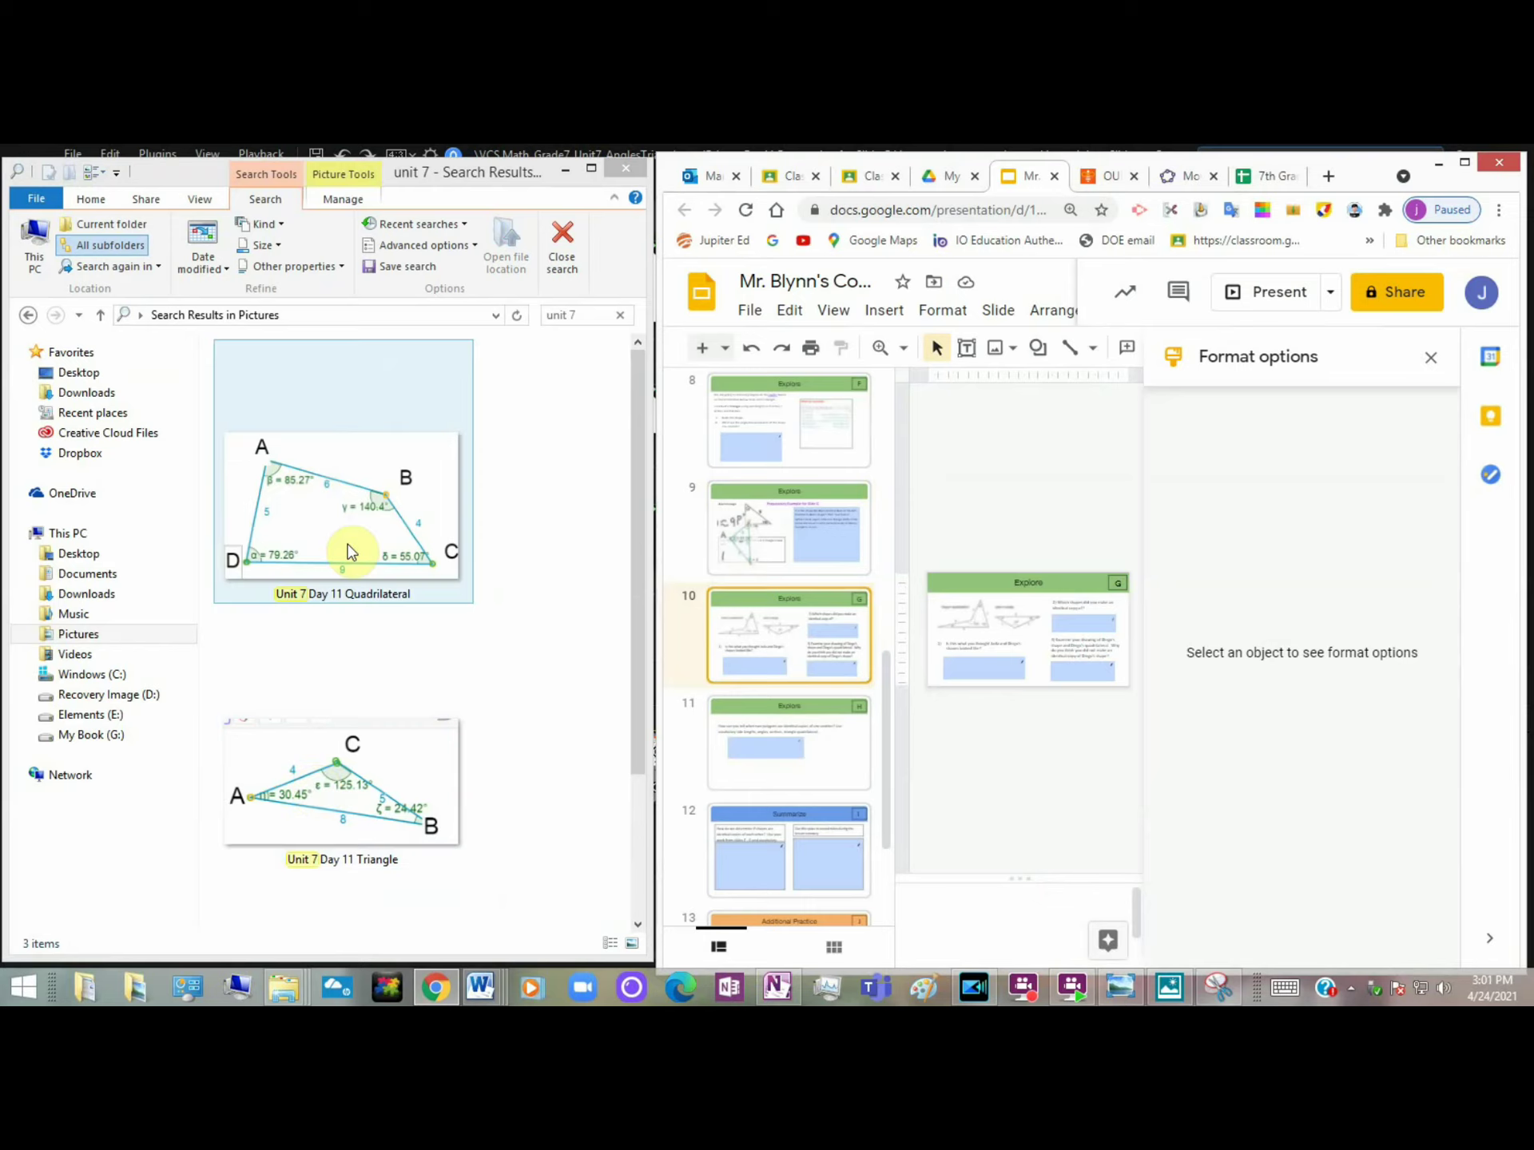
left_click(336, 795)
left_click_drag(332, 781, 1038, 650)
left_click(372, 543)
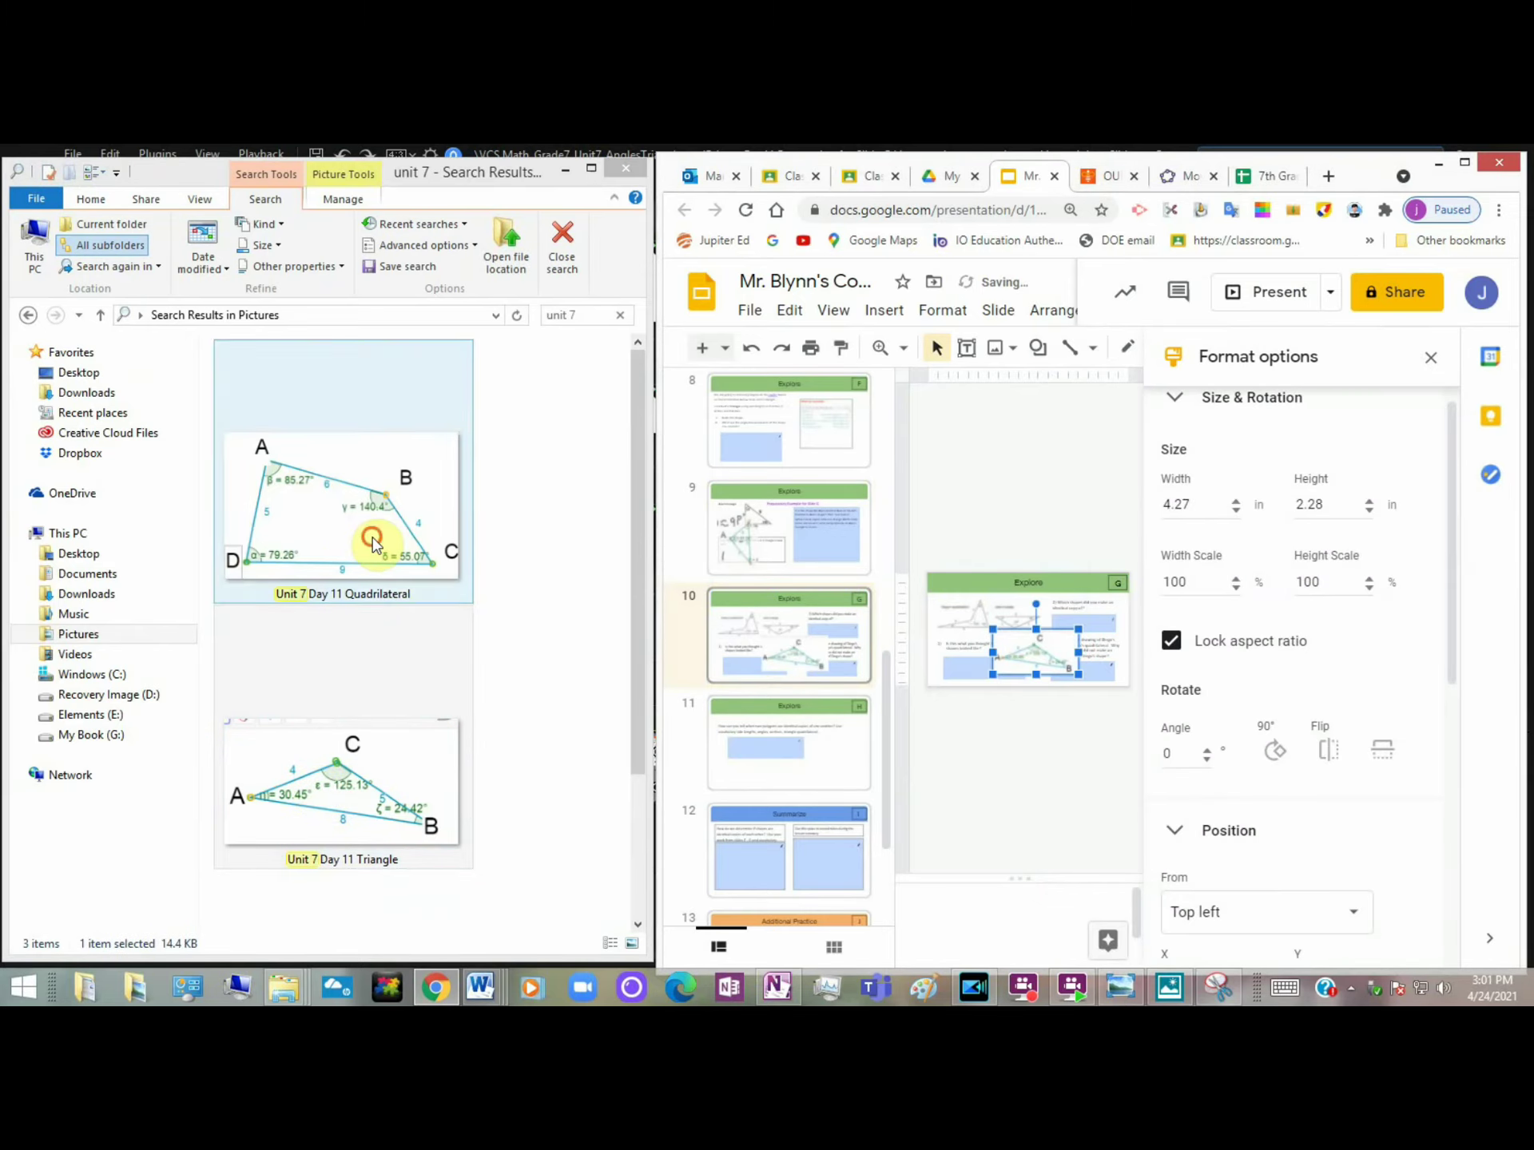
left_click_drag(372, 544, 1010, 680)
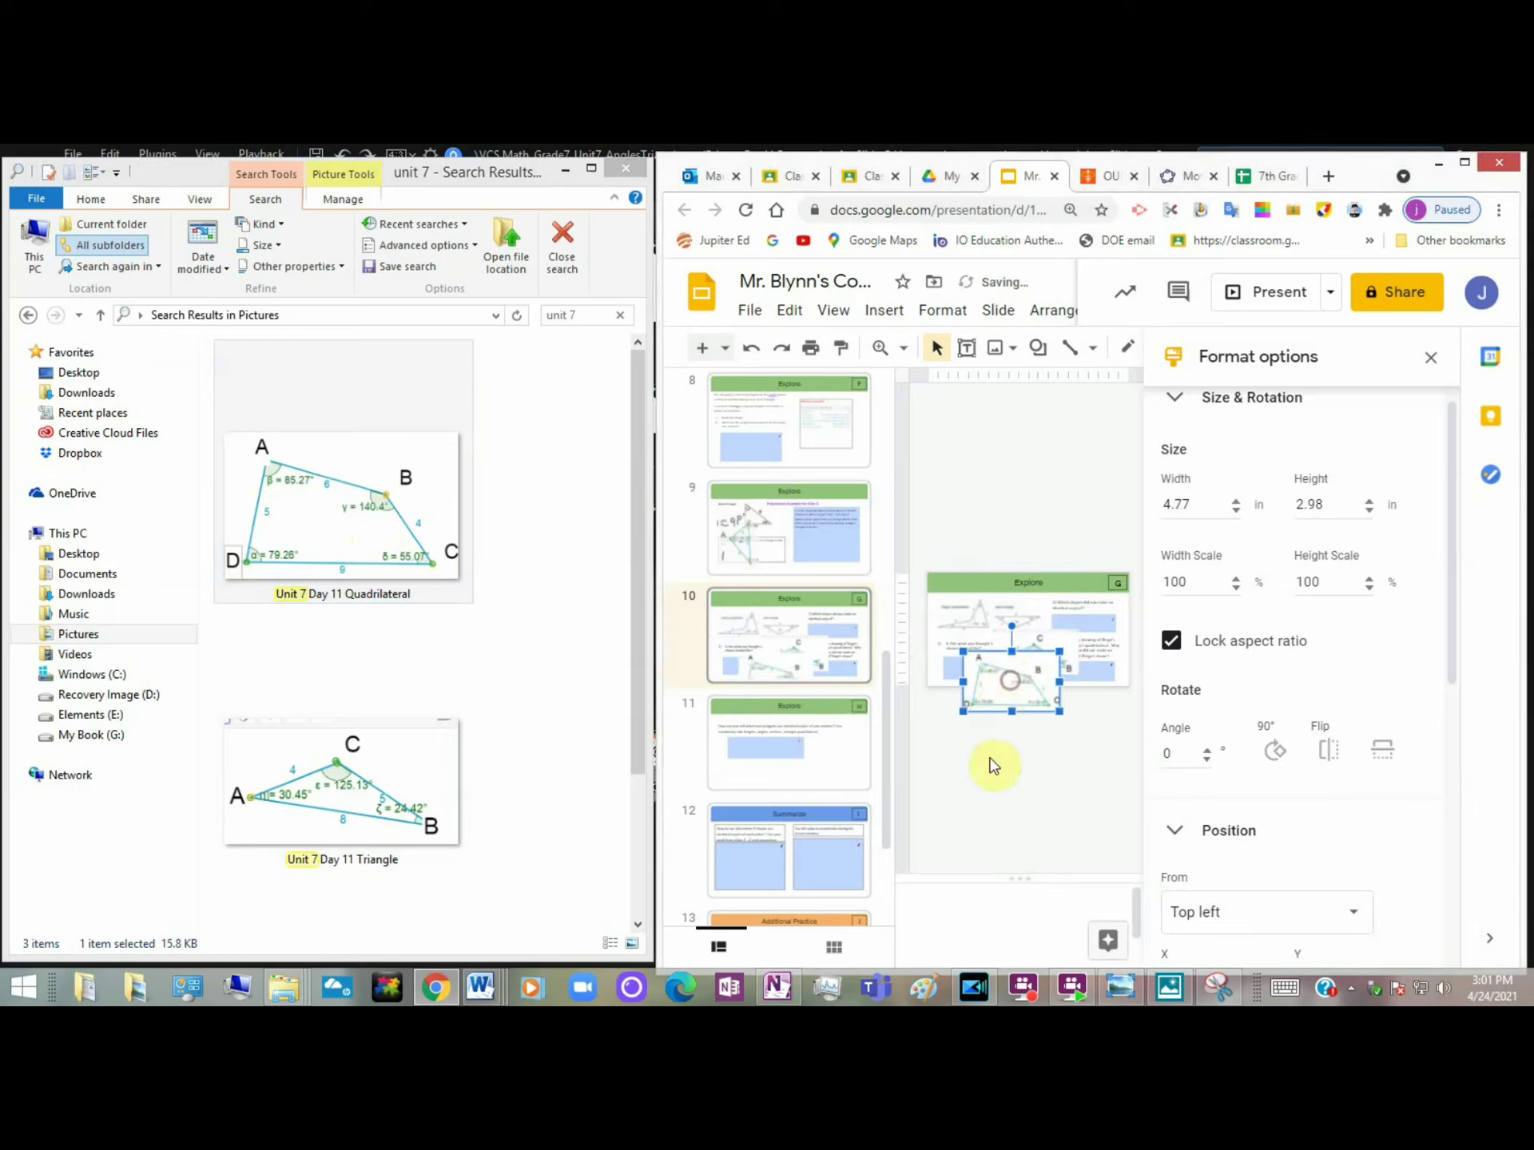